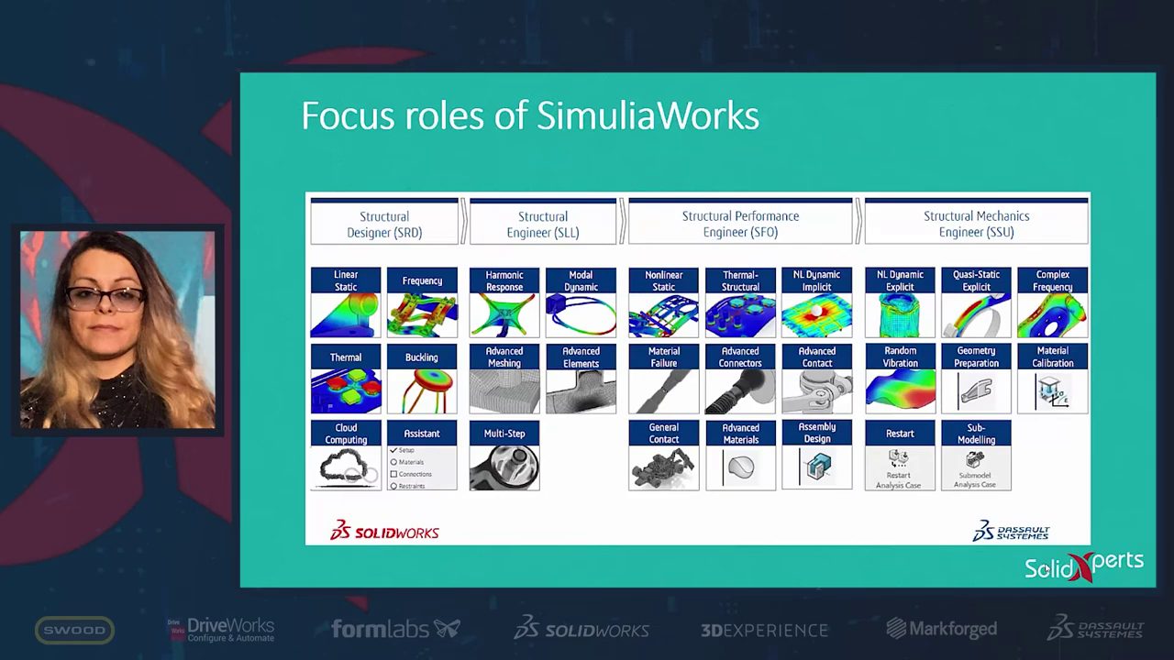
Advance to the Benefits of SimuliaWorks slide, end the slide show and switch to the rubber bumper assembly in SOLIDWORKS
{"action": "key", "text": "Right"}
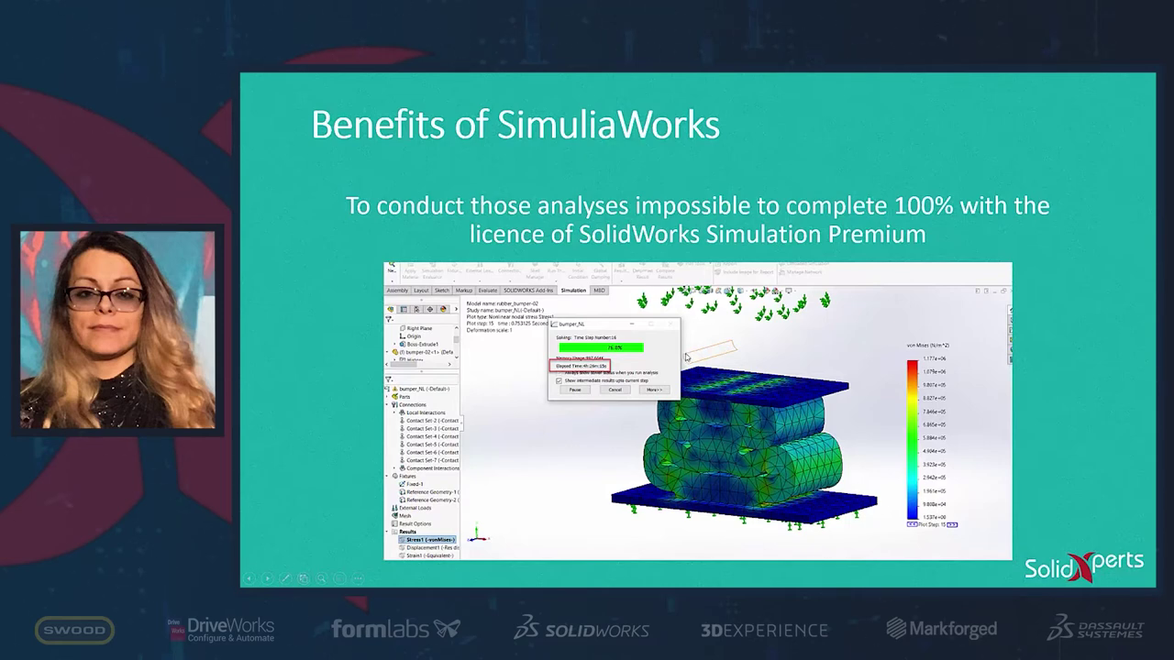
{"action": "key", "text": "Escape"}
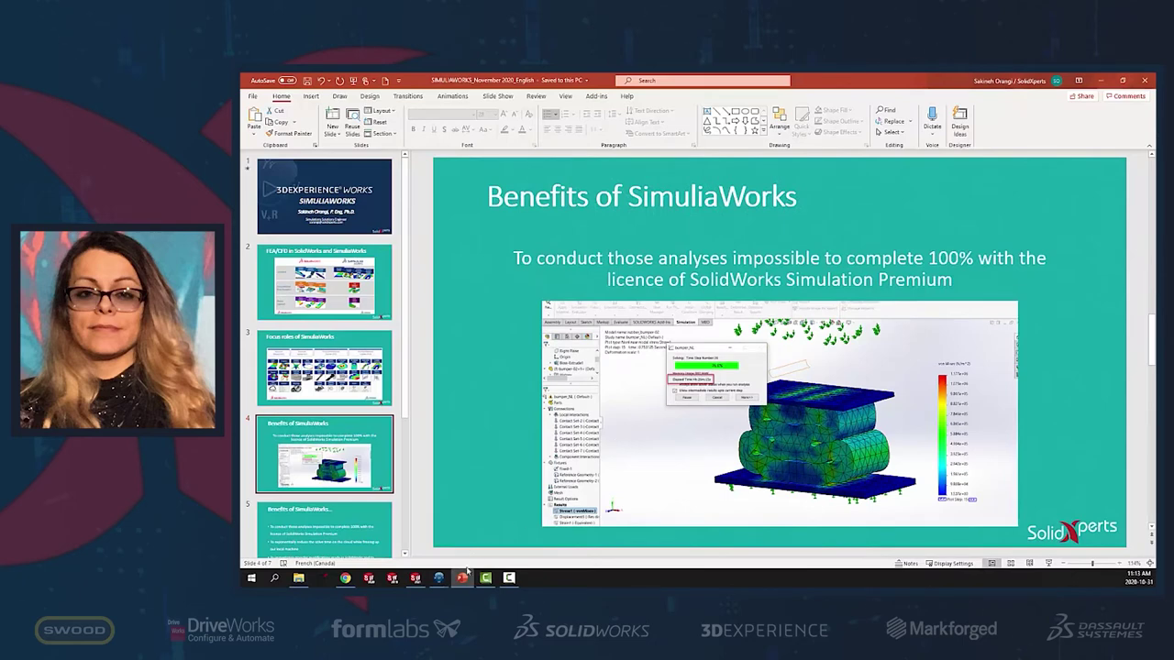
{"action": "left_click", "coordinate": [414, 579]}
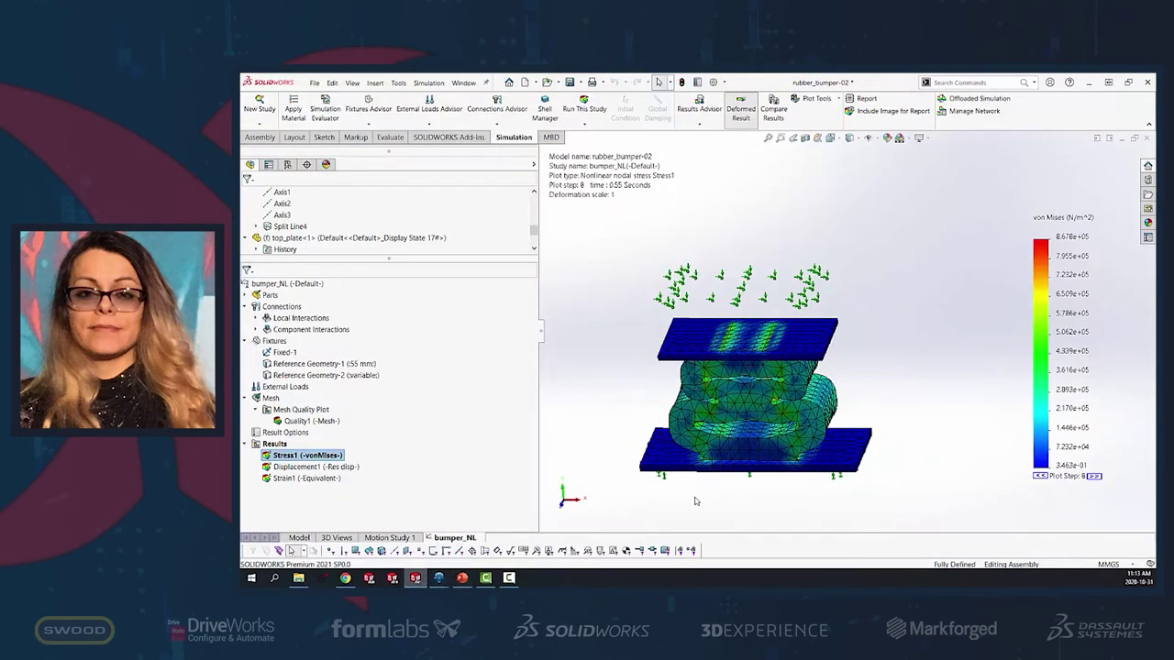
Review the solution settings in the bumper_NL nonlinear study's properties and close them unchanged
{"action": "middle_click_drag", "start_coordinate": [833, 511], "coordinate": [626, 442]}
{"action": "left_click_drag", "start_coordinate": [538, 304], "coordinate": [442, 305]}
{"action": "right_click", "coordinate": [280, 286]}
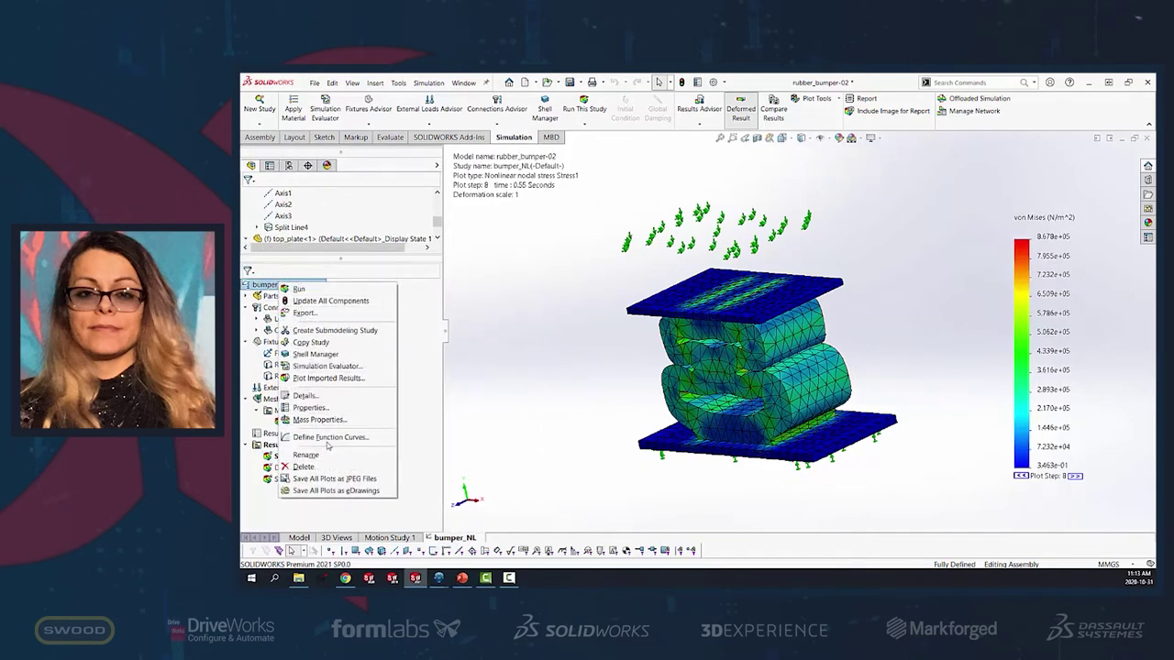
{"action": "left_click", "coordinate": [309, 407]}
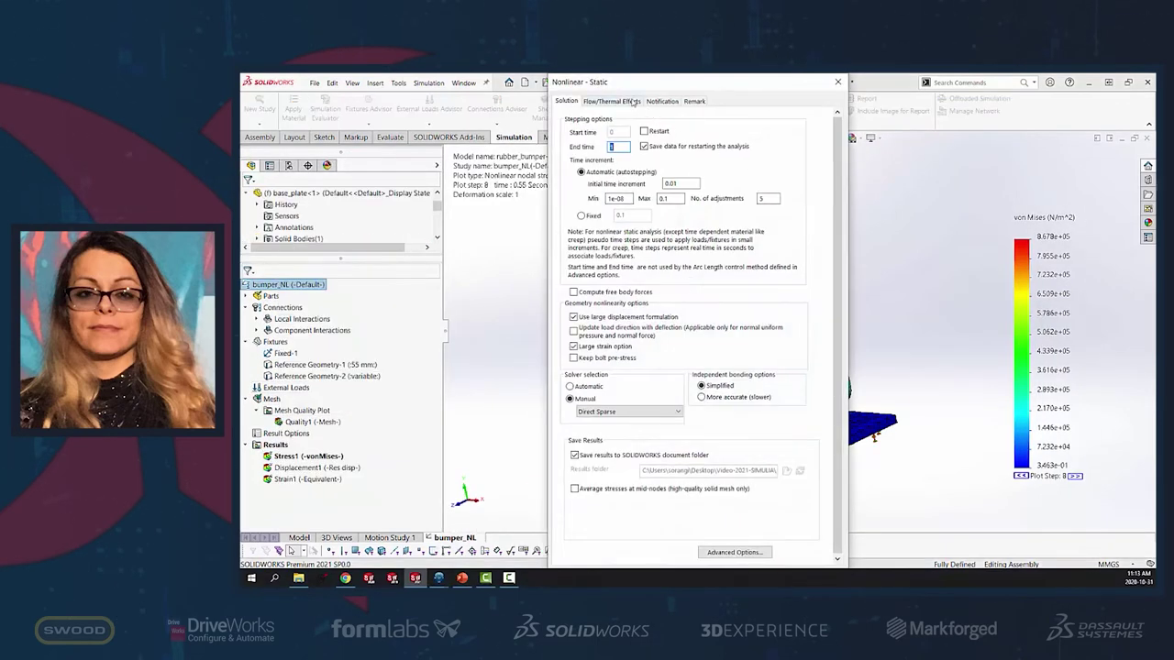
{"action": "key", "text": "Return"}
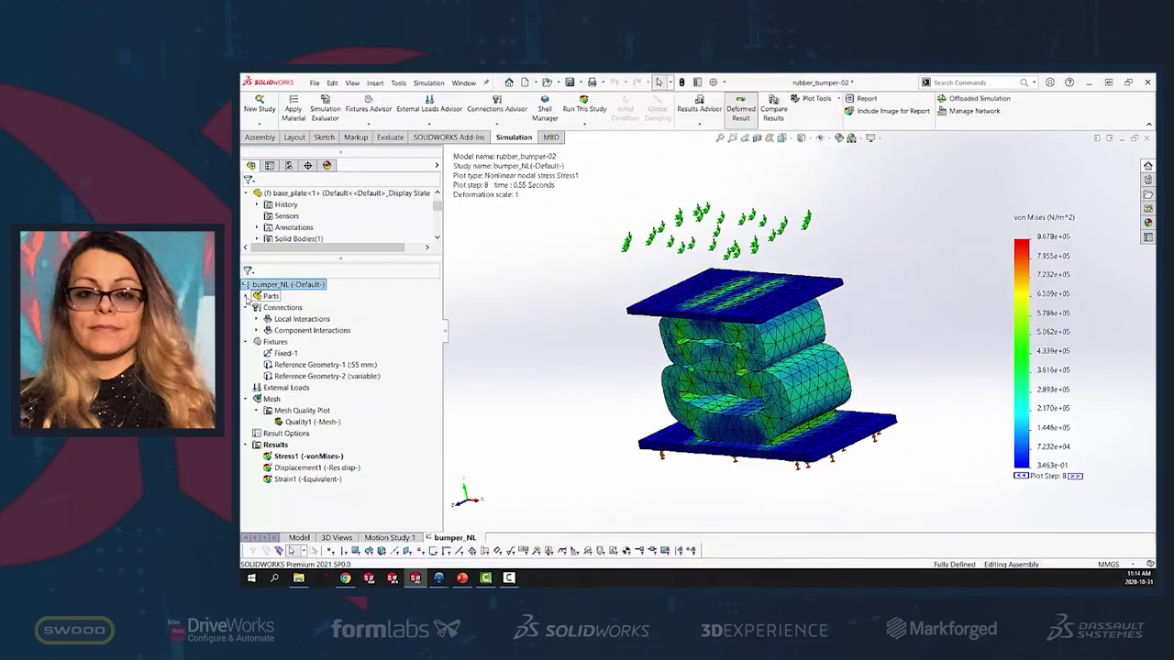
Highlight the base and top plates from the study's parts, identify bumper-02 in the assembly model, and return to the bumper_NL study
{"action": "left_click", "coordinate": [308, 308]}
{"action": "left_click", "coordinate": [311, 330], "text": "ctrl"}
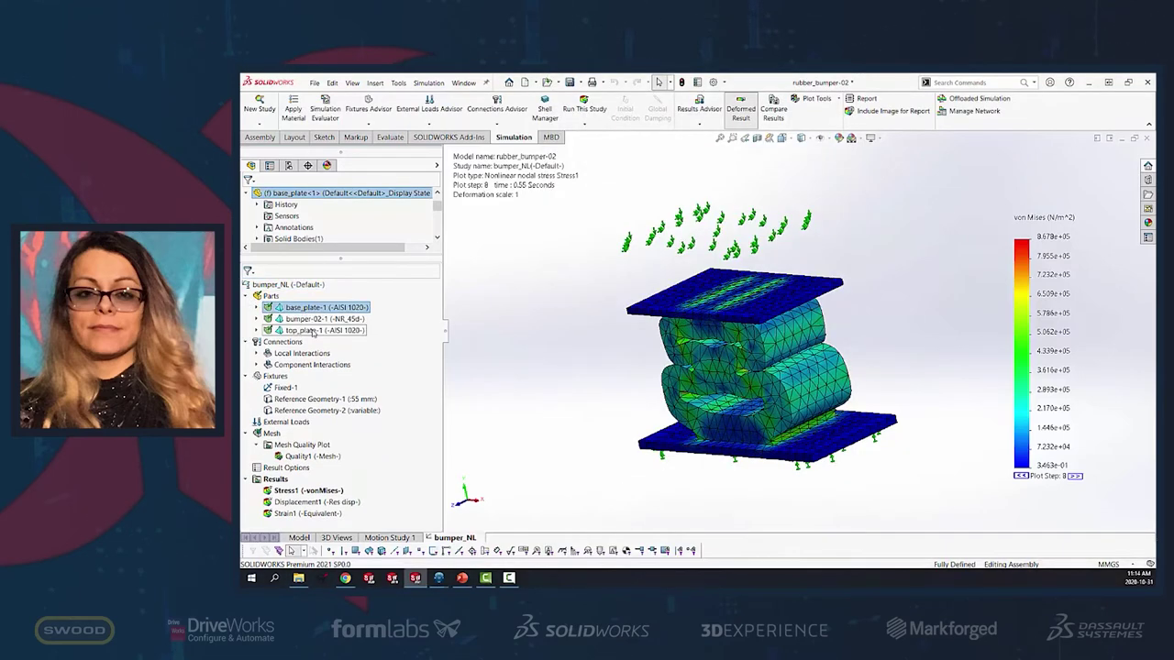
{"action": "left_click", "coordinate": [299, 538]}
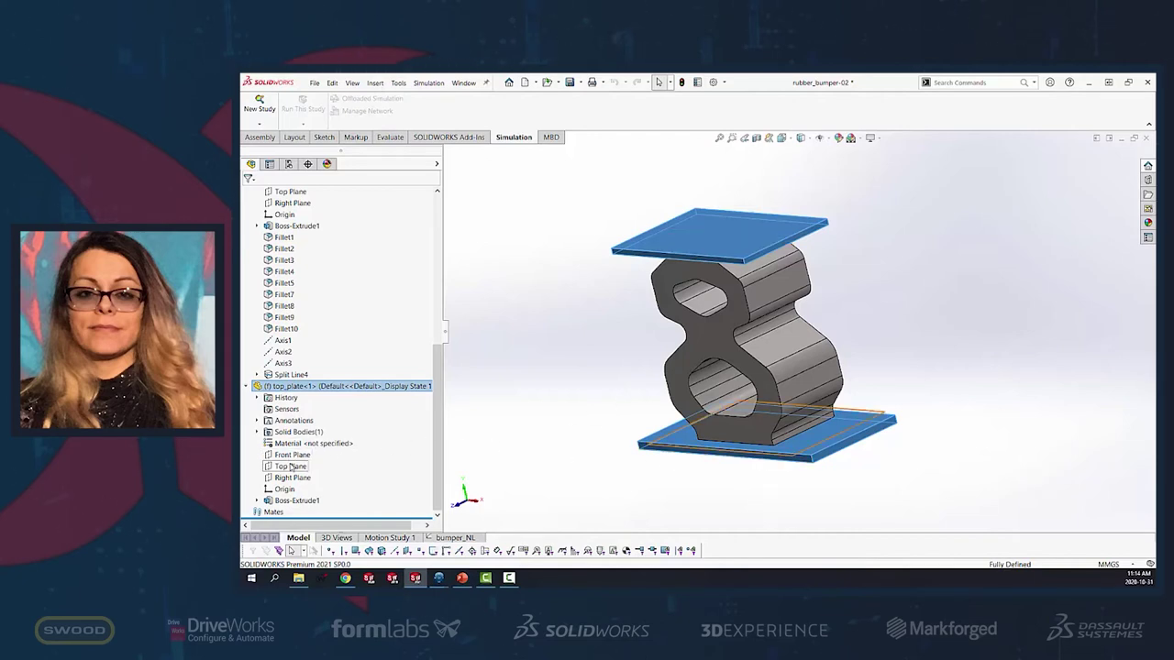
{"action": "scroll", "coordinate": [303, 385], "scroll_direction": "up", "scroll_amount": 5}
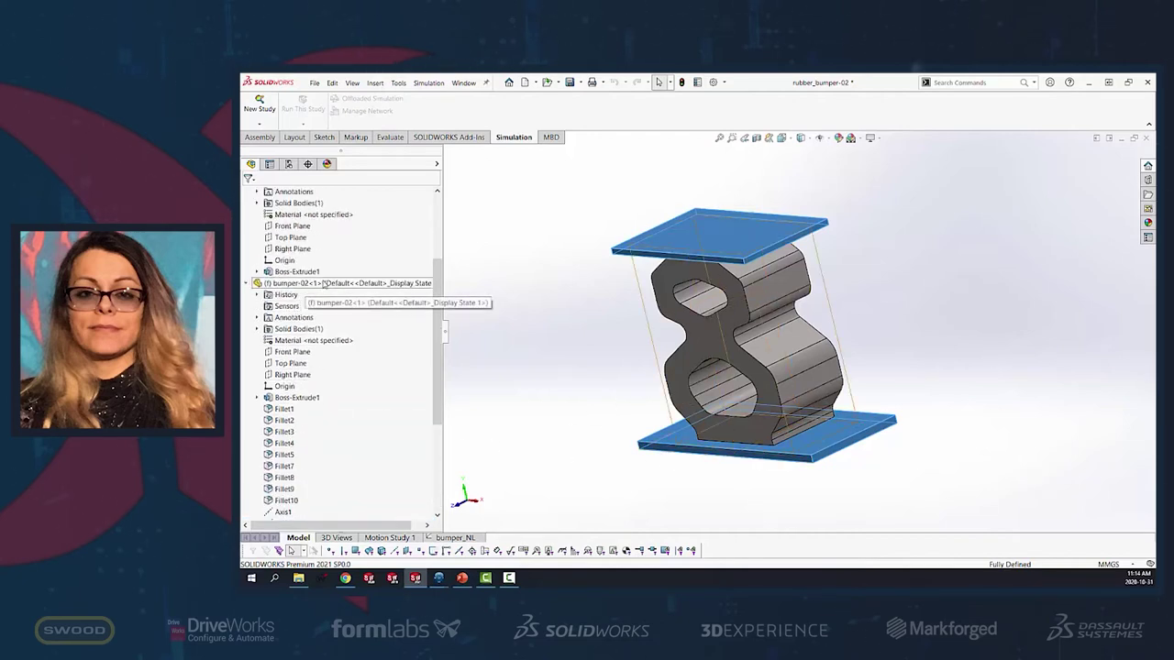
{"action": "left_click", "coordinate": [324, 284]}
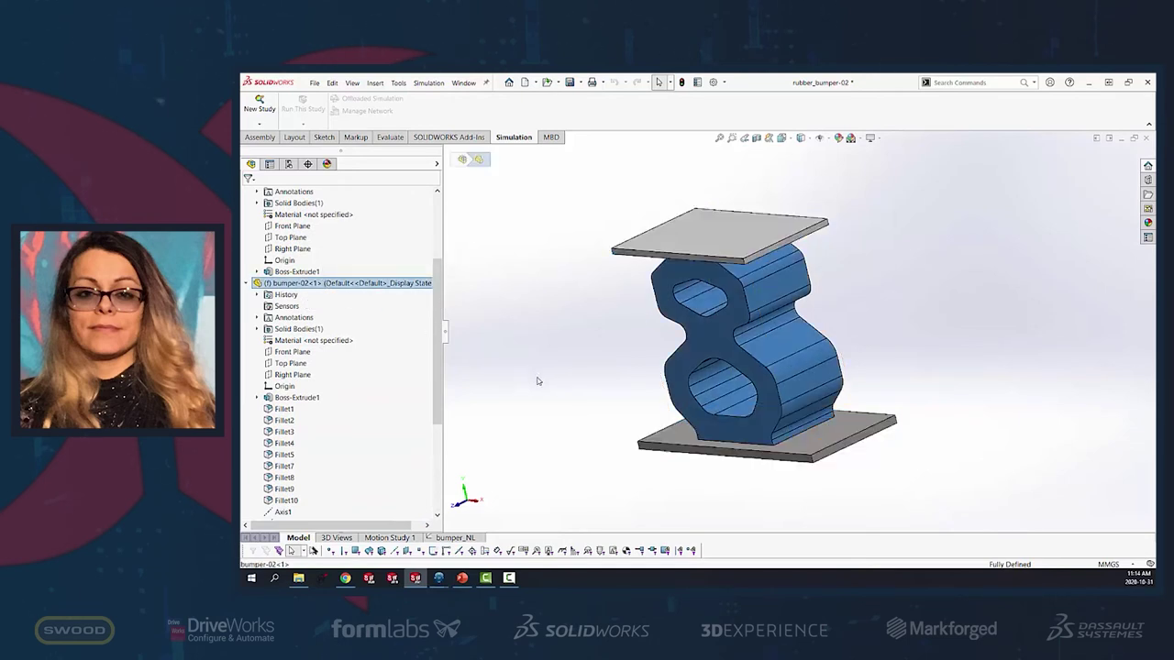
{"action": "left_click", "coordinate": [455, 537]}
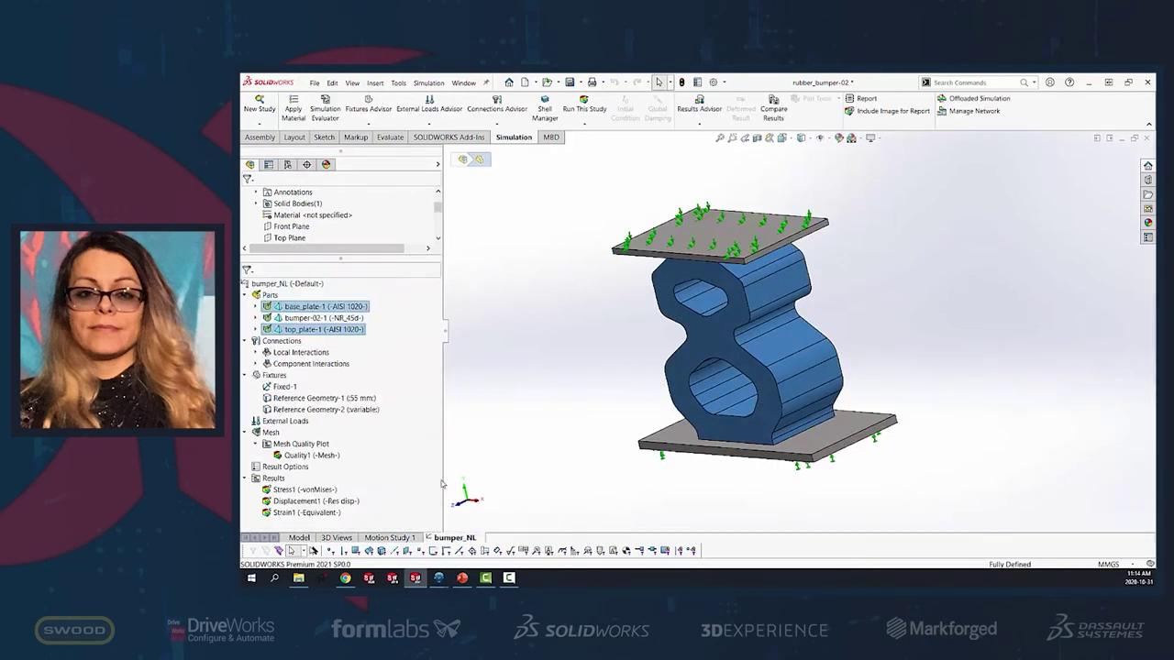
{"action": "left_click", "coordinate": [513, 357]}
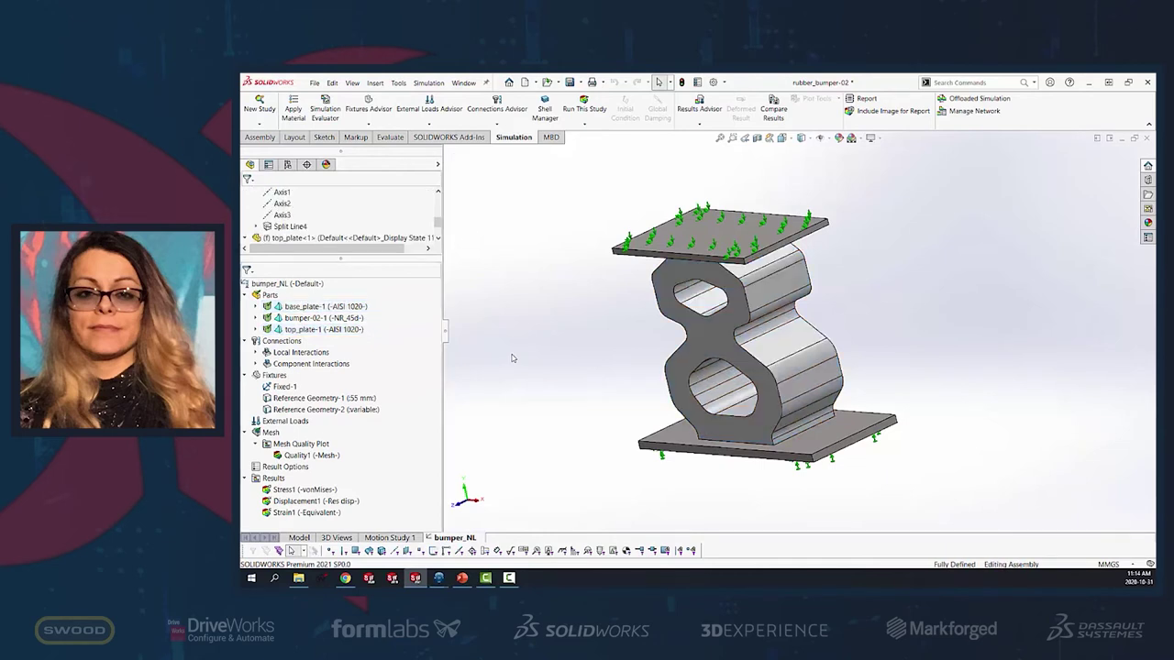
Widen the study tree, collapse its parts and expand the local interactions to list the contact sets
{"action": "left_click_drag", "start_coordinate": [444, 308], "coordinate": [514, 305]}
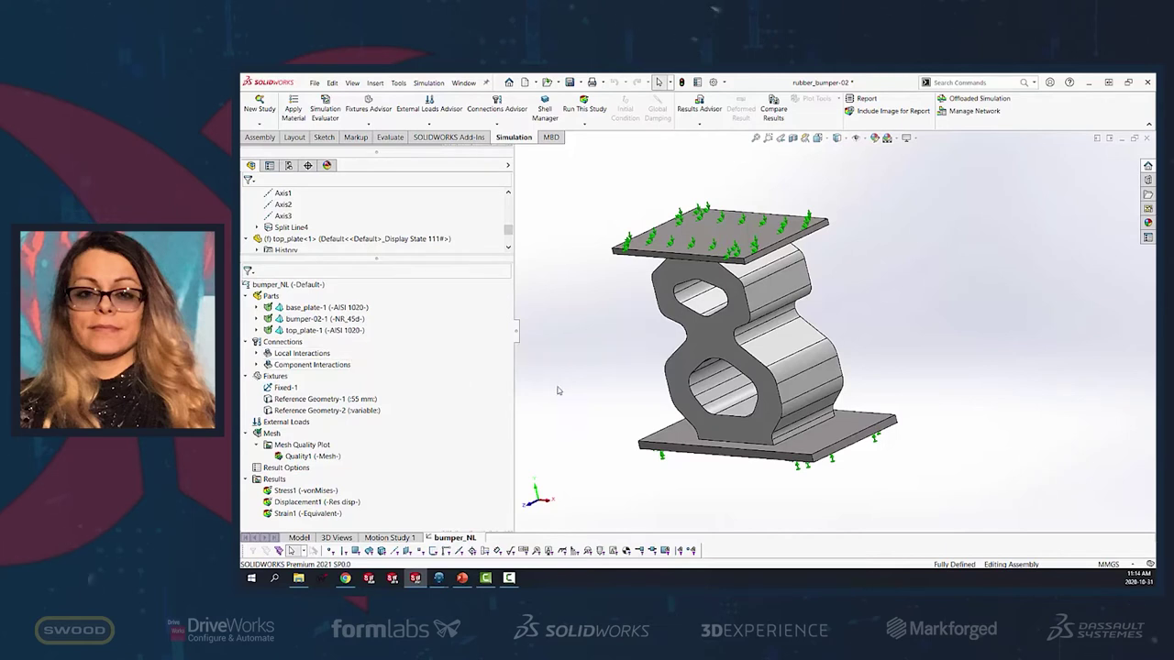
{"action": "left_click", "coordinate": [275, 376]}
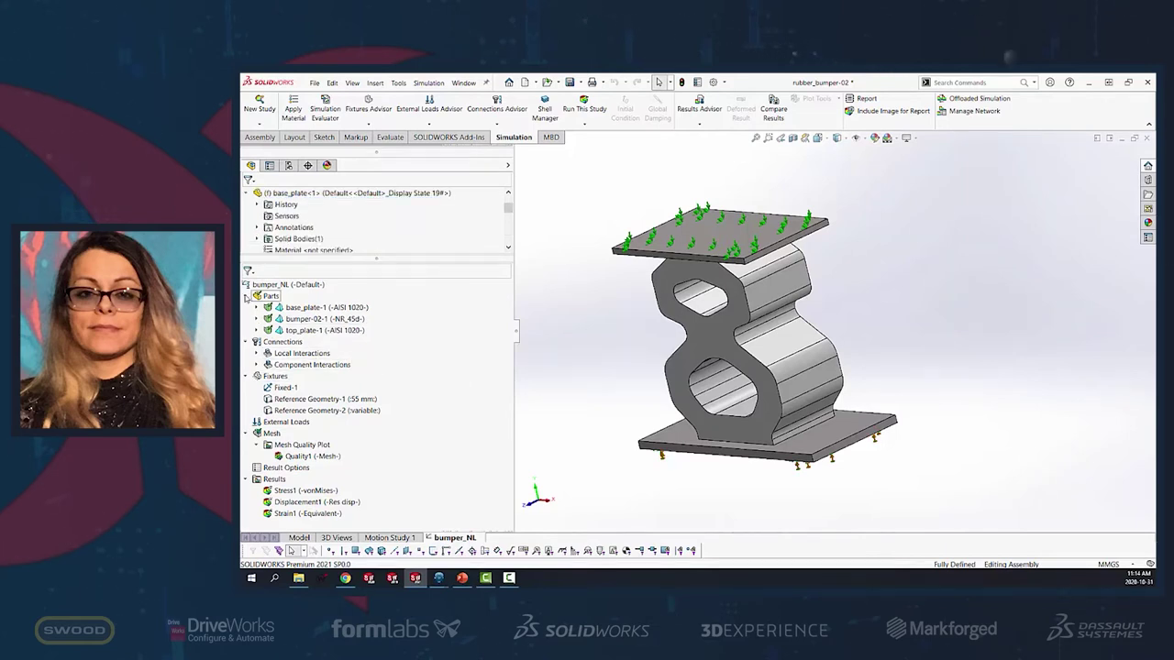
{"action": "left_click", "coordinate": [245, 295]}
{"action": "left_click", "coordinate": [258, 320]}
Examine which faces each local contact set pairs on the bumper, the top plate and the base plate
{"action": "left_click", "coordinate": [350, 353]}
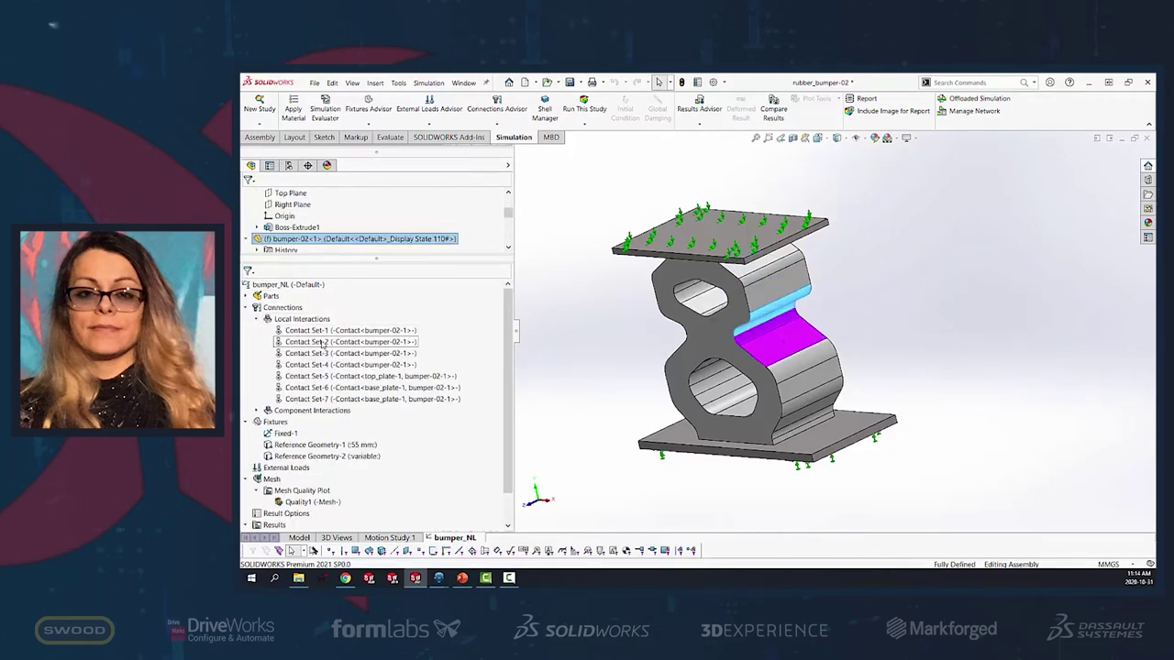
{"action": "left_click", "coordinate": [344, 399]}
{"action": "left_click", "coordinate": [338, 388]}
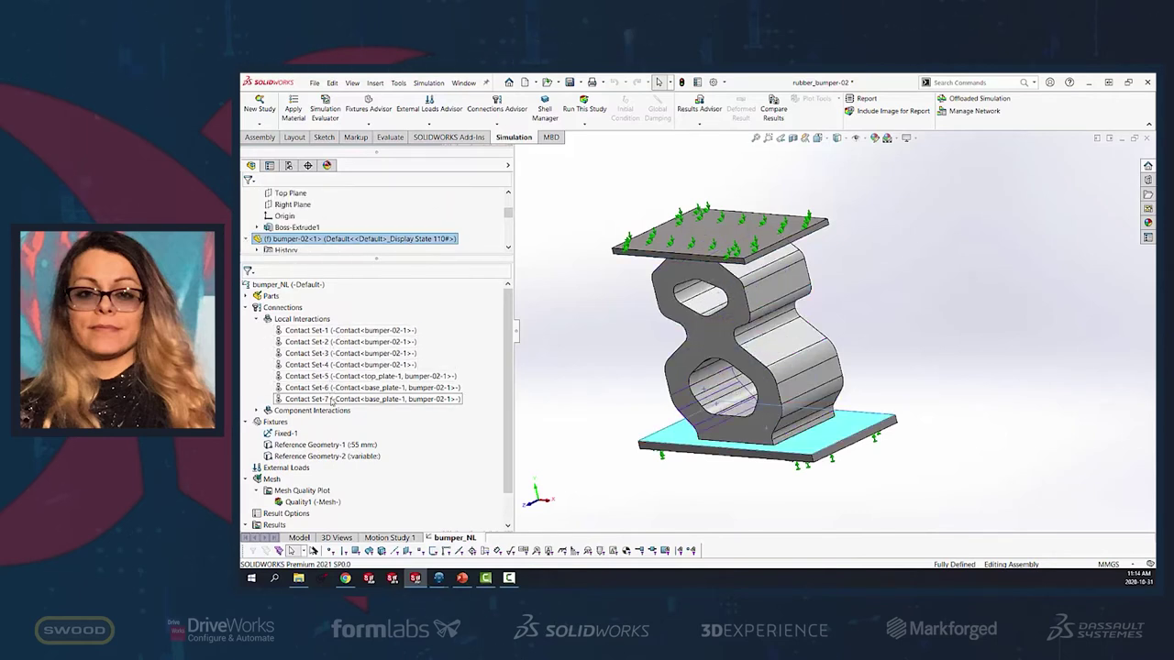
{"action": "left_click", "coordinate": [341, 364]}
{"action": "left_click", "coordinate": [344, 330]}
{"action": "left_click", "coordinate": [339, 376]}
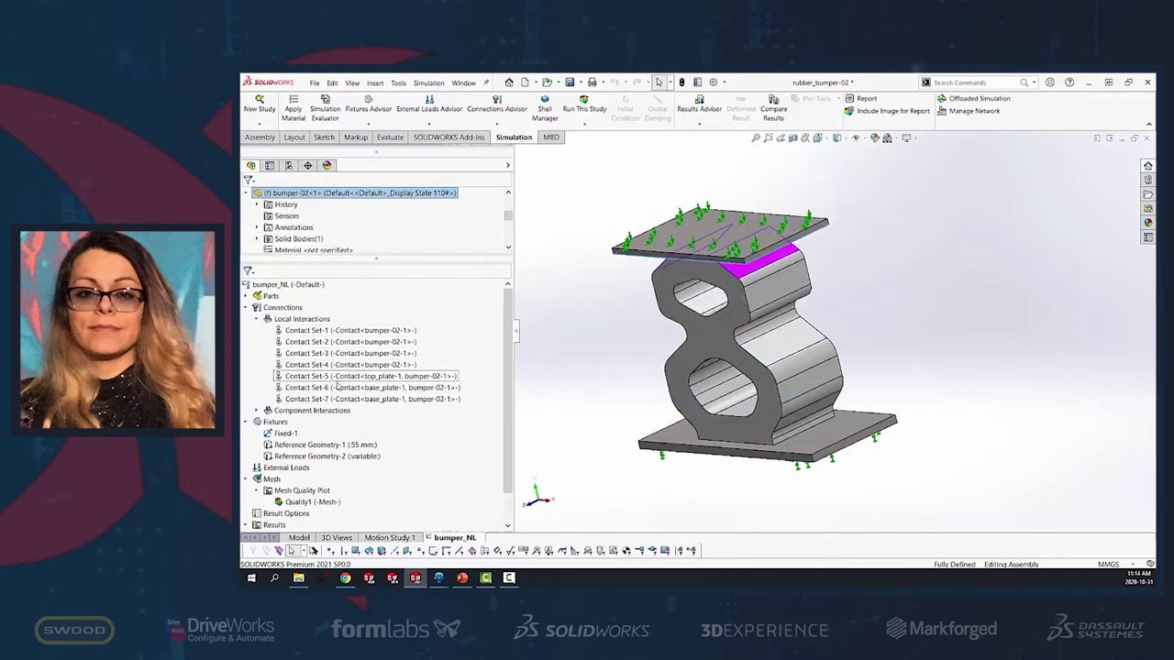
{"action": "left_click", "coordinate": [337, 388]}
{"action": "key", "text": "Escape"}
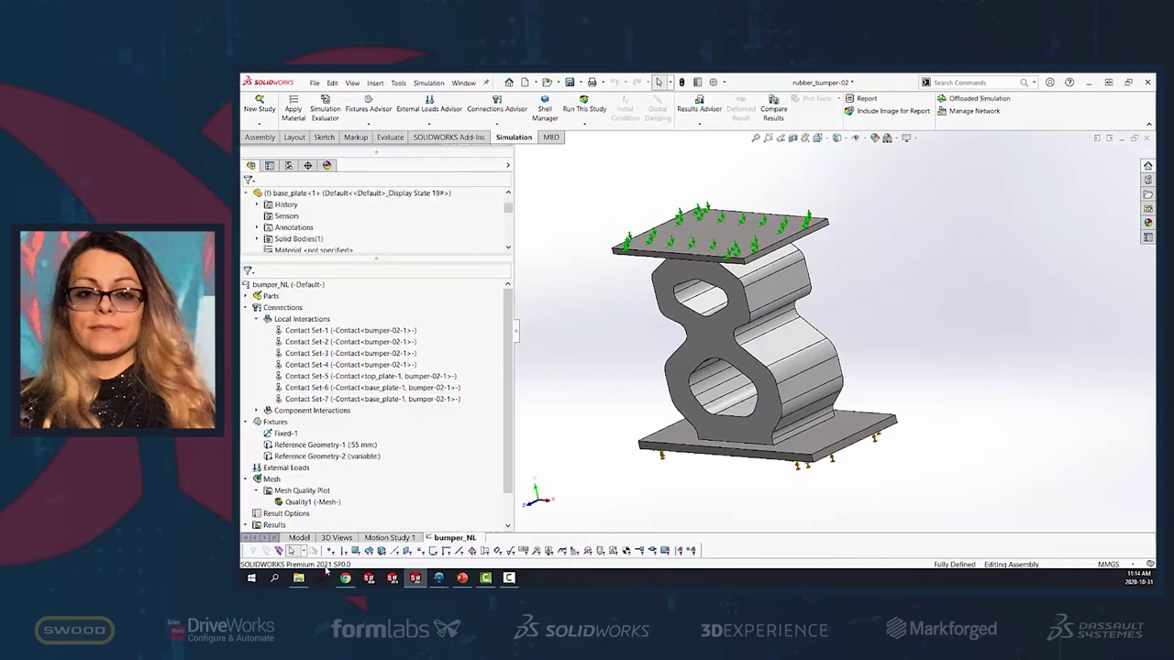
{"action": "left_click", "coordinate": [330, 331]}
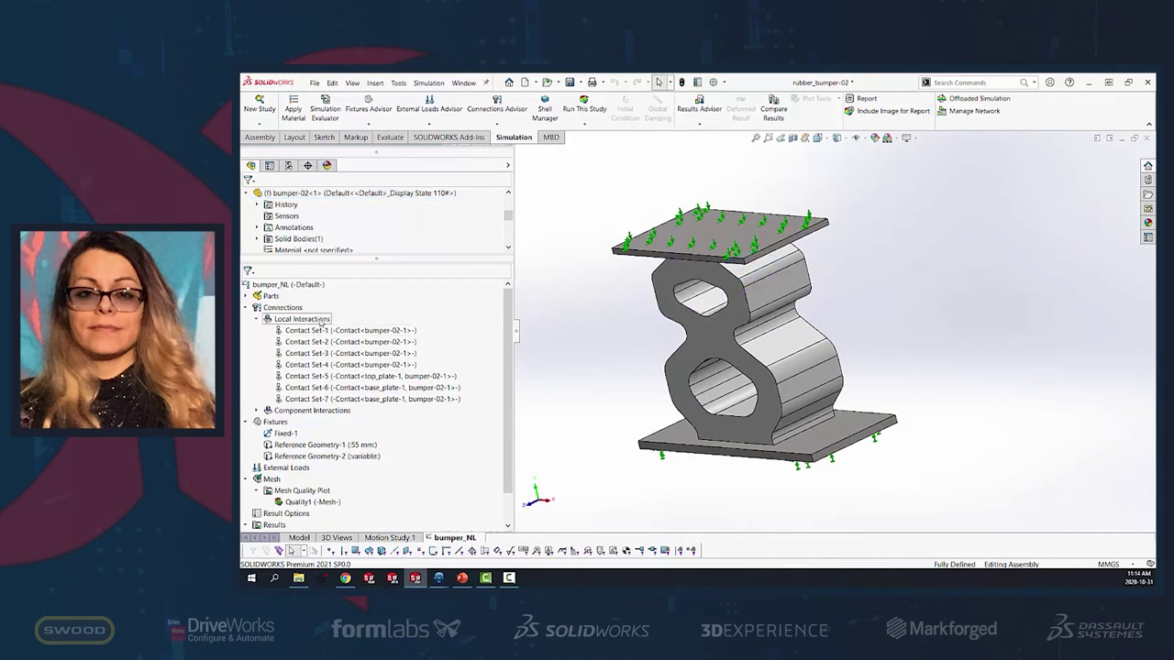
Start a new local interaction, look through the available interaction types, and cancel it
{"action": "right_click", "coordinate": [303, 319]}
{"action": "left_click", "coordinate": [357, 326]}
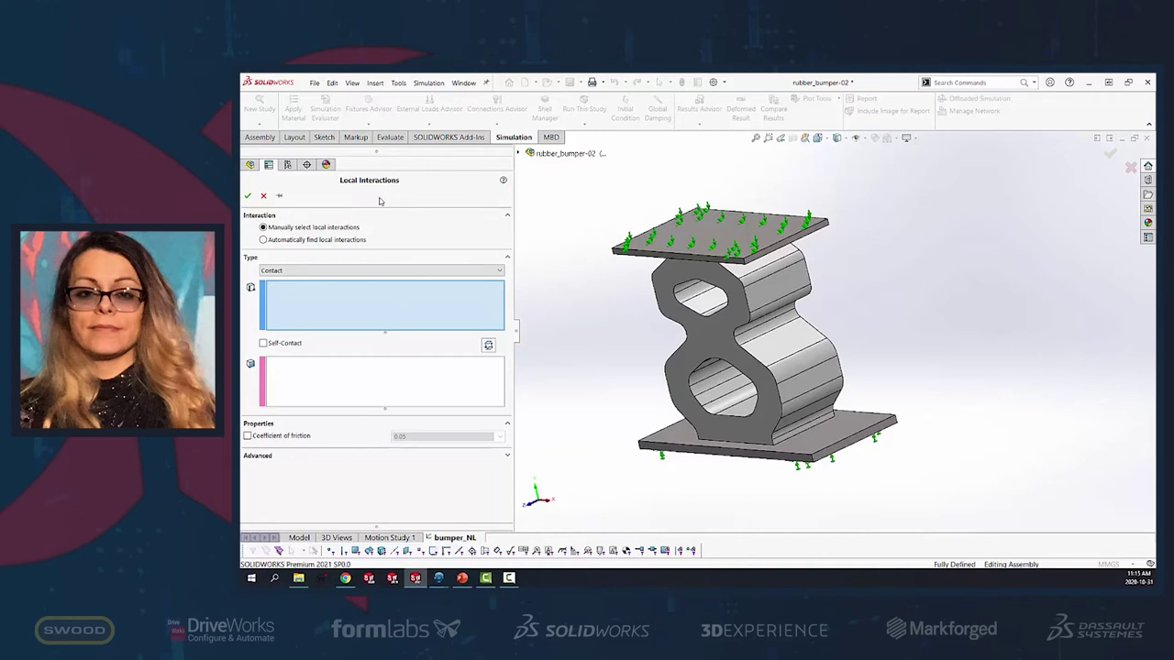
{"action": "left_click", "coordinate": [373, 271]}
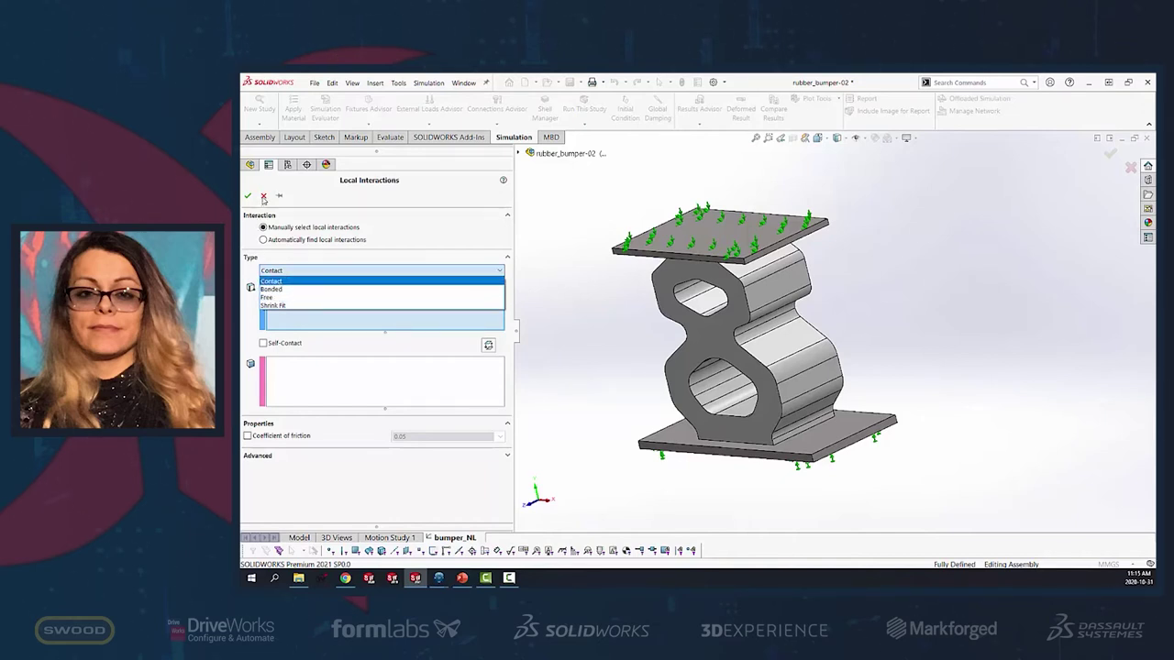
{"action": "left_click", "coordinate": [263, 197]}
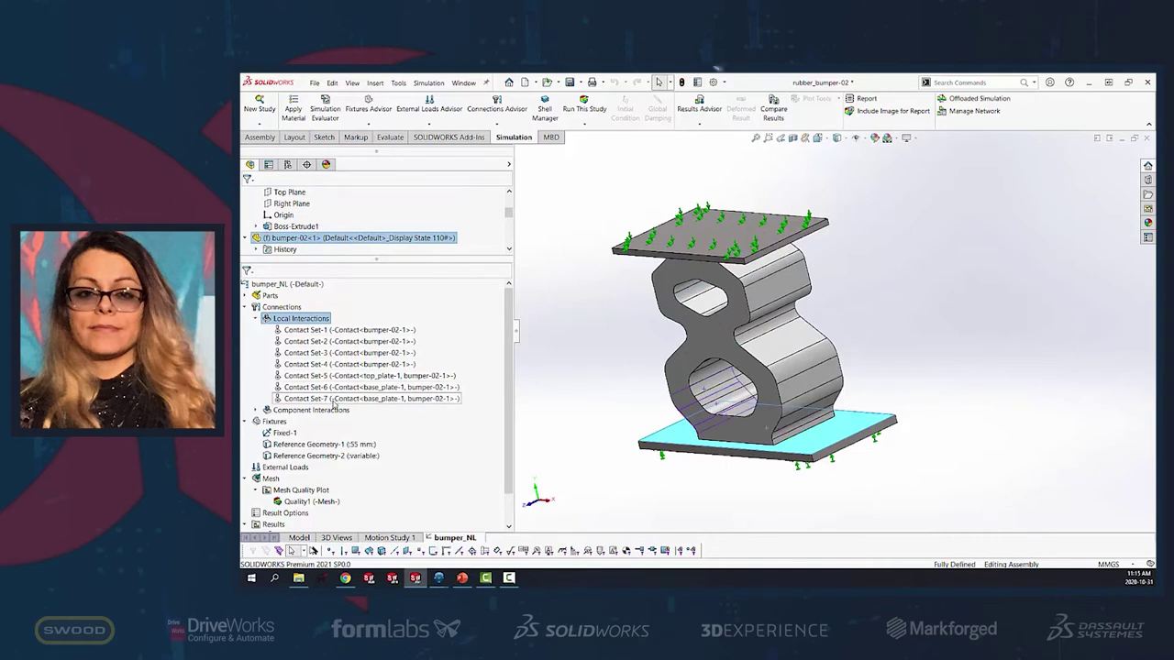
Review the Fixed-1 fixture definition, inspect its face on the underside of the base plate, and close the definition
{"action": "right_click", "coordinate": [285, 433]}
{"action": "left_click", "coordinate": [314, 440]}
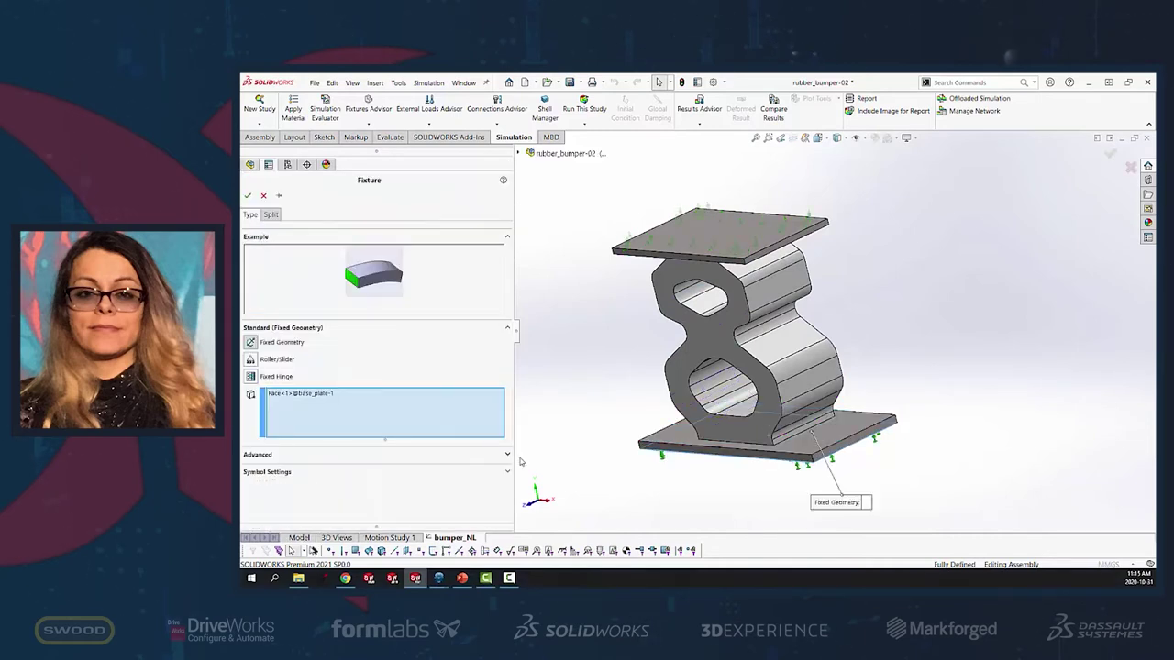
{"action": "middle_click_drag", "start_coordinate": [586, 476], "coordinate": [621, 362]}
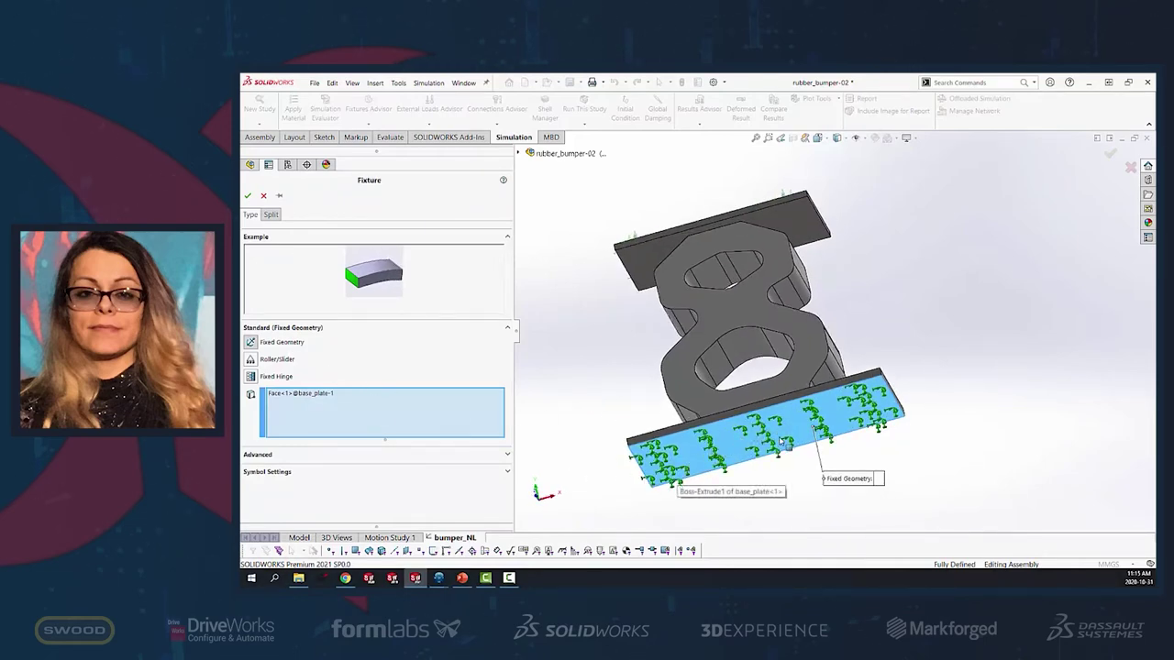
{"action": "left_click", "coordinate": [248, 195]}
{"action": "key", "text": "ctrl+7"}
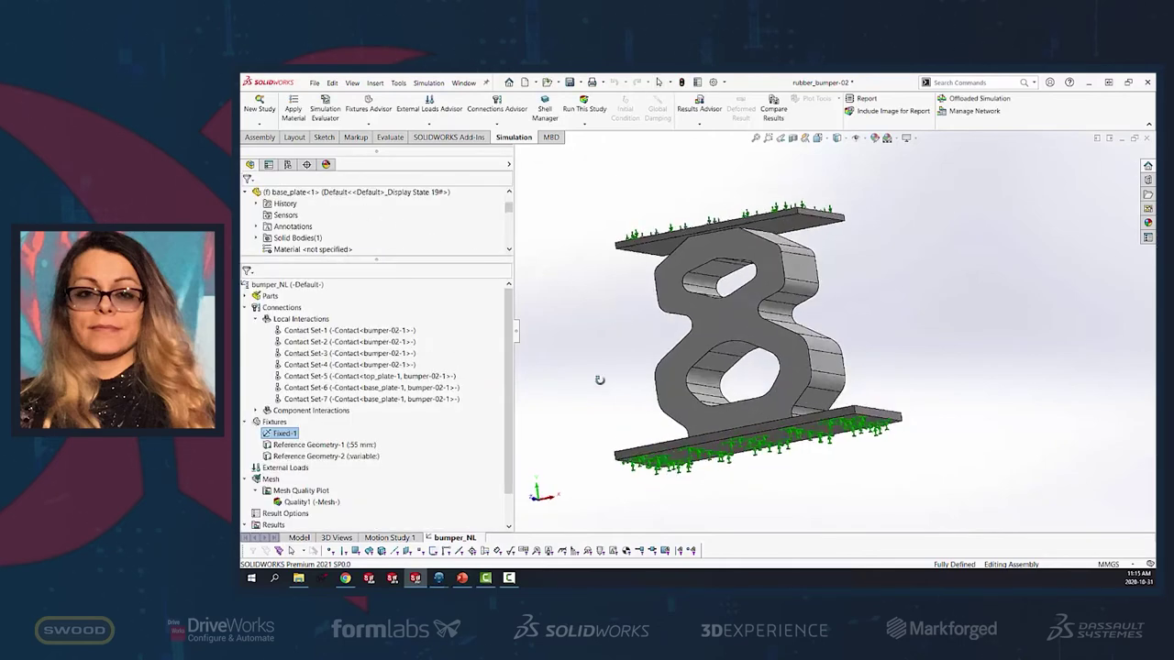
Review the Reference Geometry-1 fixture on the top plate, including its reference edge, translation and time variation, and close it
{"action": "right_click", "coordinate": [358, 444]}
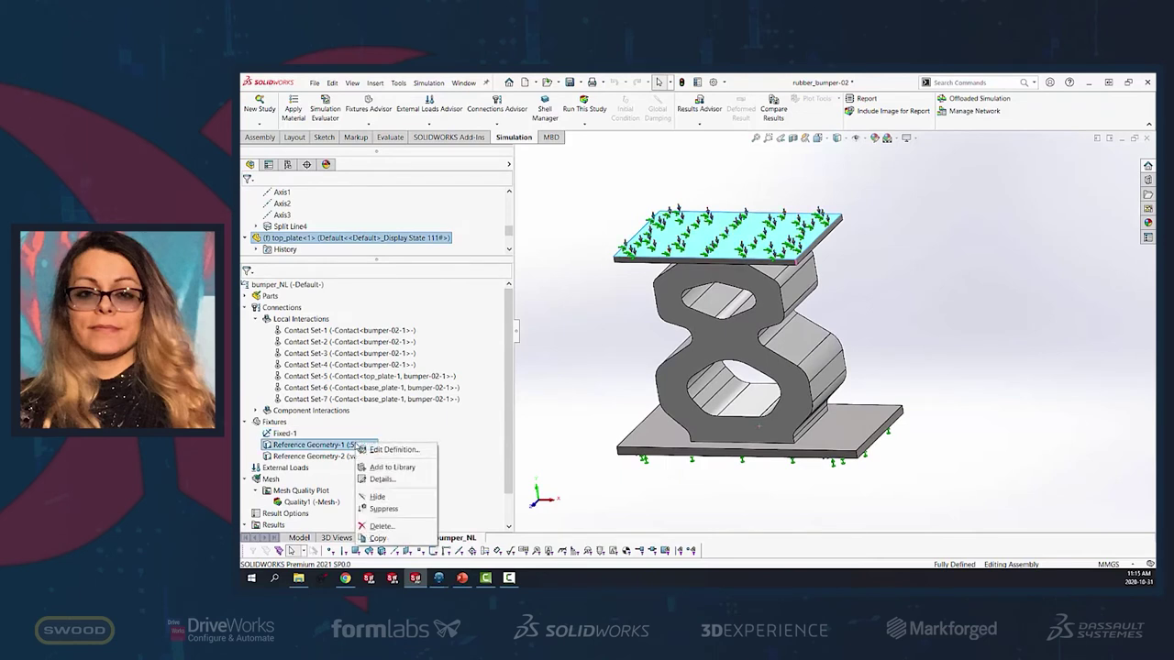
{"action": "left_click", "coordinate": [385, 452]}
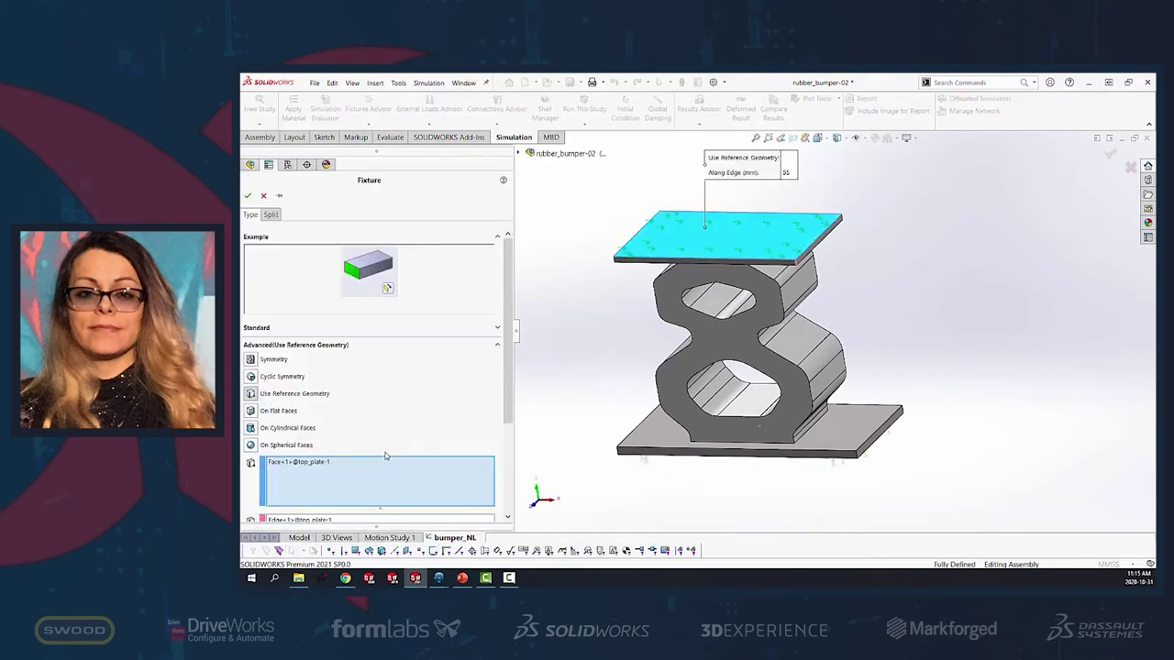
{"action": "scroll", "coordinate": [523, 383], "scroll_direction": "down", "scroll_amount": 4}
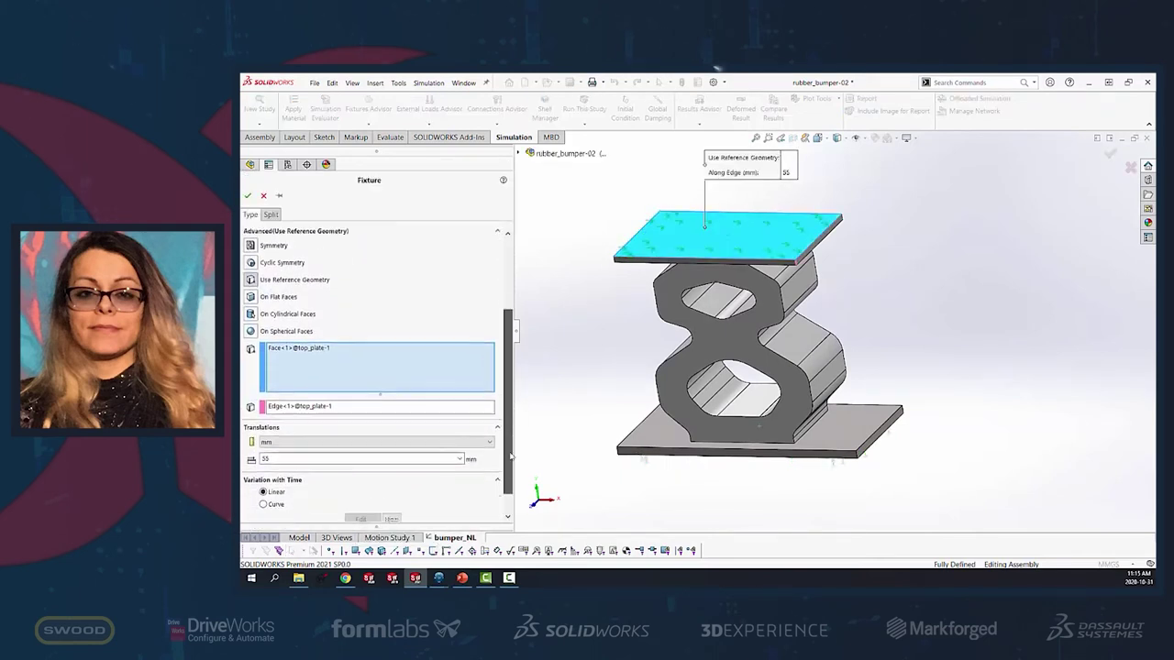
{"action": "middle_click_drag", "start_coordinate": [596, 301], "coordinate": [608, 283]}
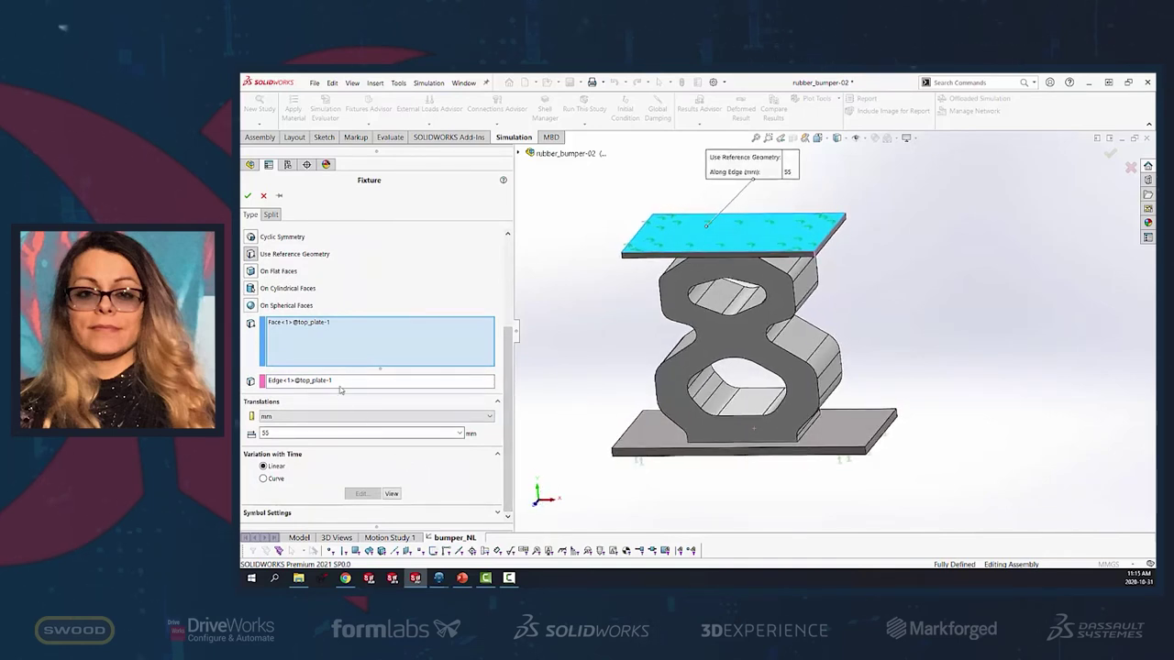
{"action": "left_click", "coordinate": [247, 195]}
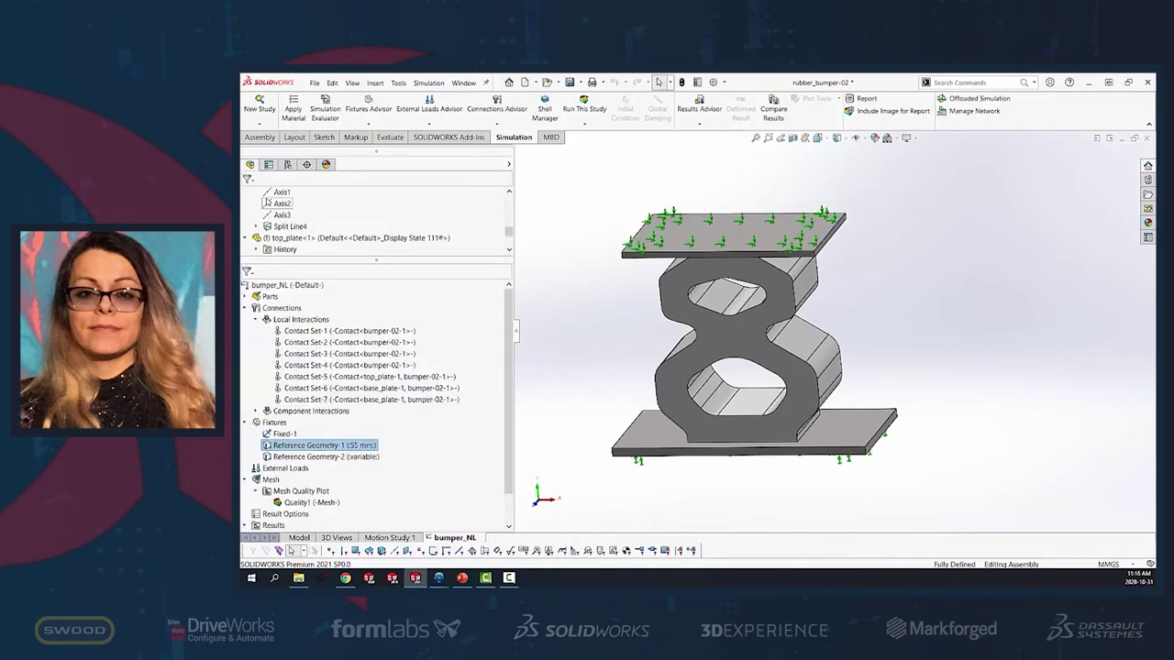
Review the in-plane translations of the Reference Geometry-2 fixture on the top plate and cancel the definition
{"action": "right_click", "coordinate": [341, 458]}
{"action": "left_click", "coordinate": [378, 464]}
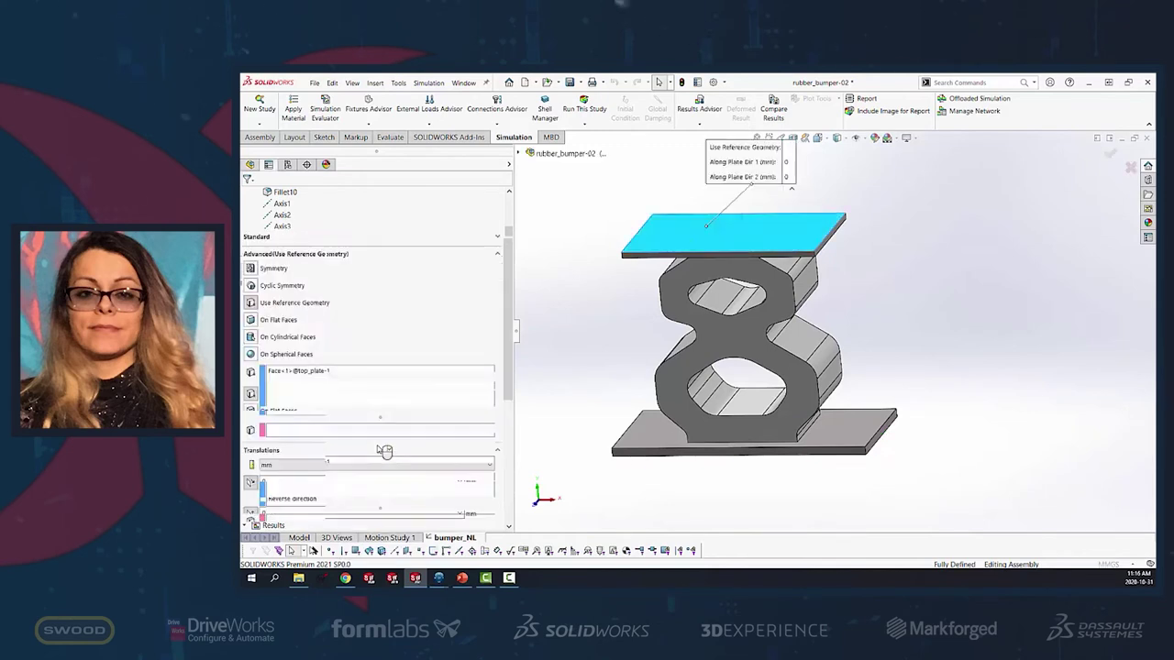
{"action": "scroll", "coordinate": [511, 370], "scroll_direction": "down", "scroll_amount": 5}
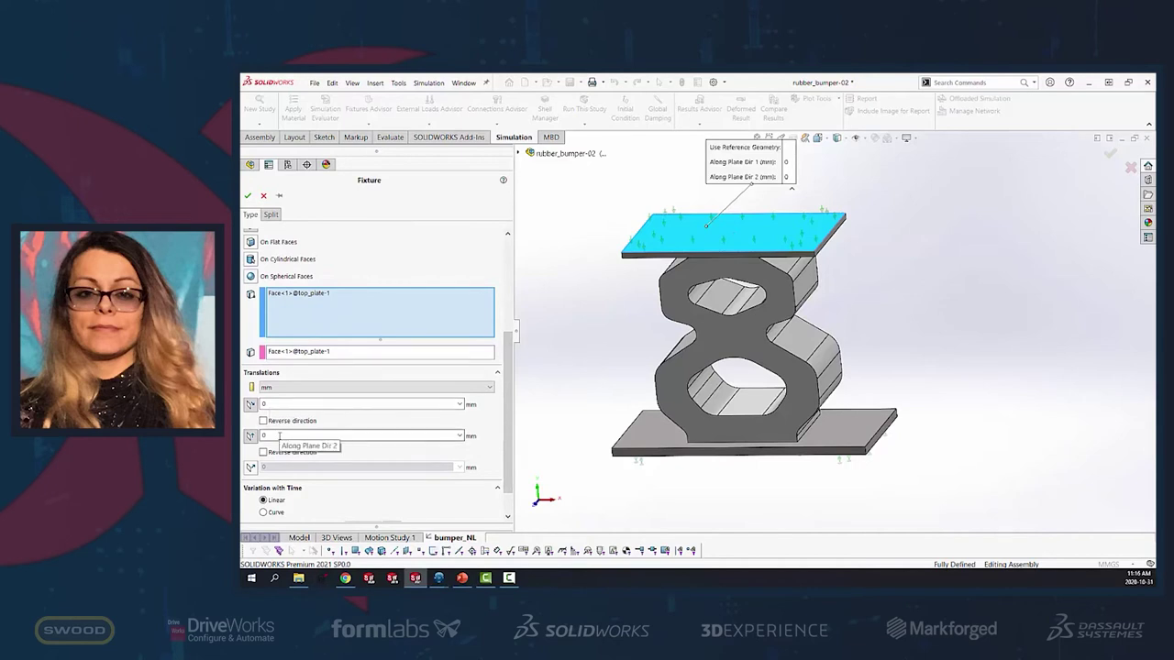
{"action": "left_click", "coordinate": [263, 196]}
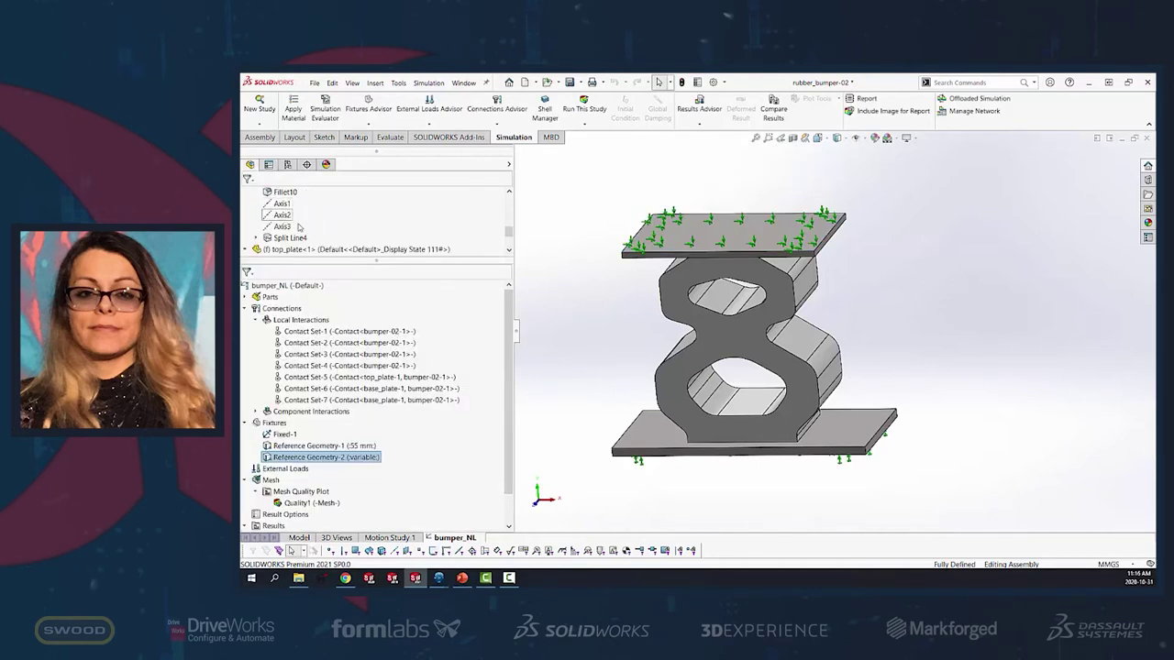
Review the bumper part's NR_45d Mooney-Rivlin material, including the available numbers of constants, and close the definition without changes
{"action": "left_click", "coordinate": [245, 308]}
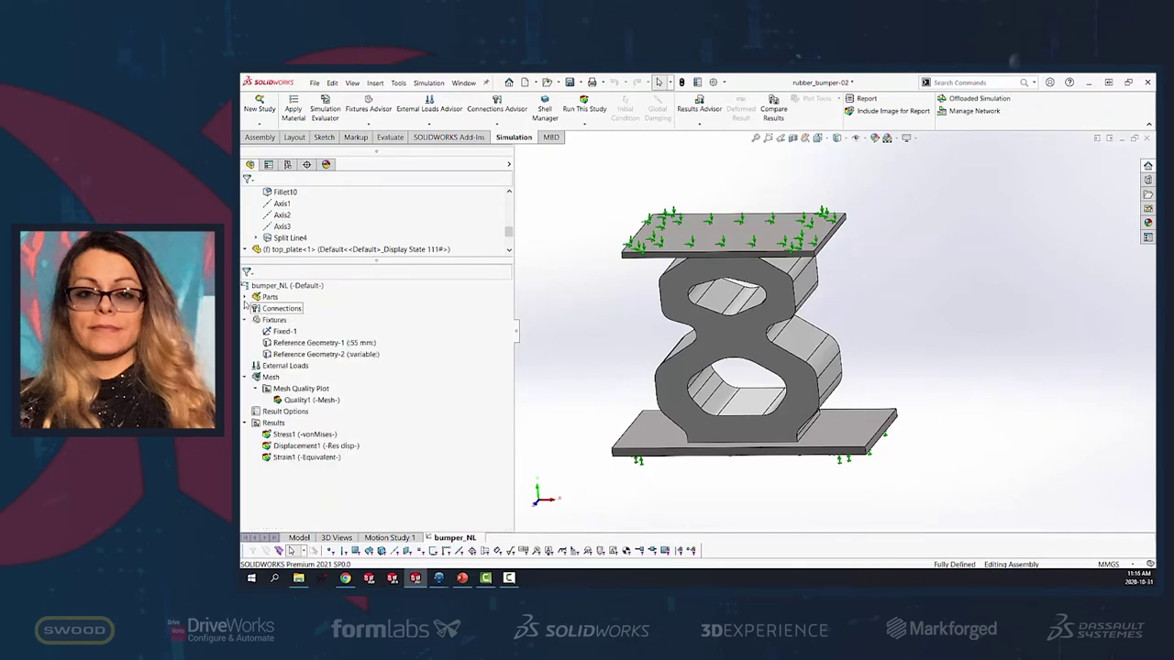
{"action": "left_click", "coordinate": [245, 296]}
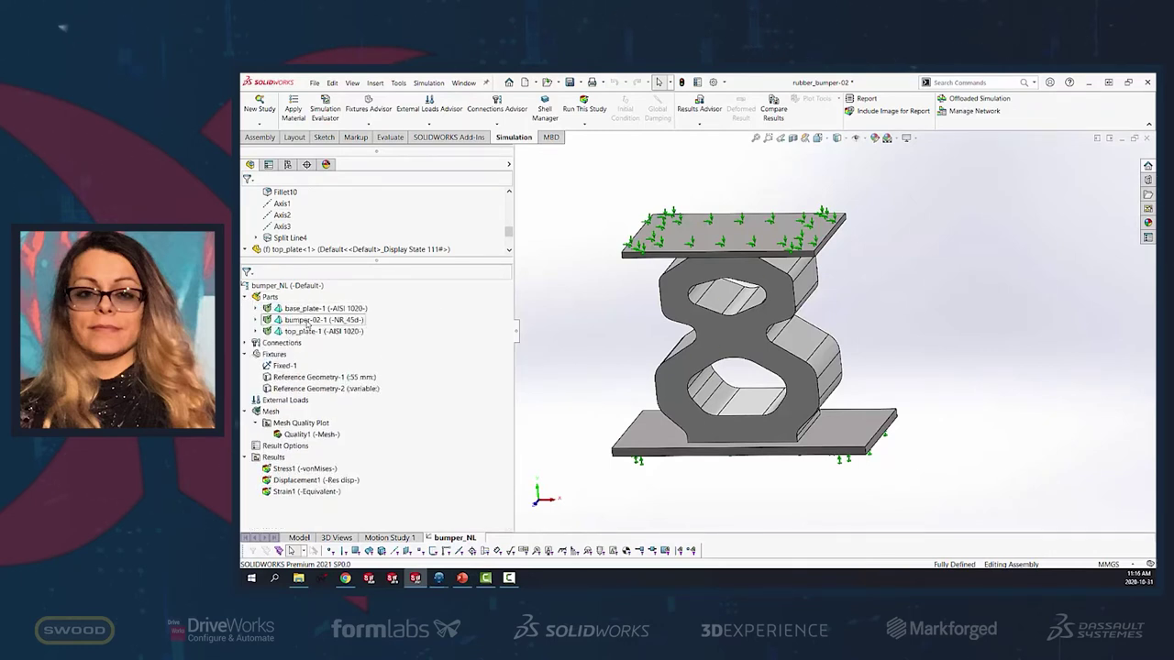
{"action": "right_click", "coordinate": [307, 323]}
{"action": "key", "text": "Escape"}
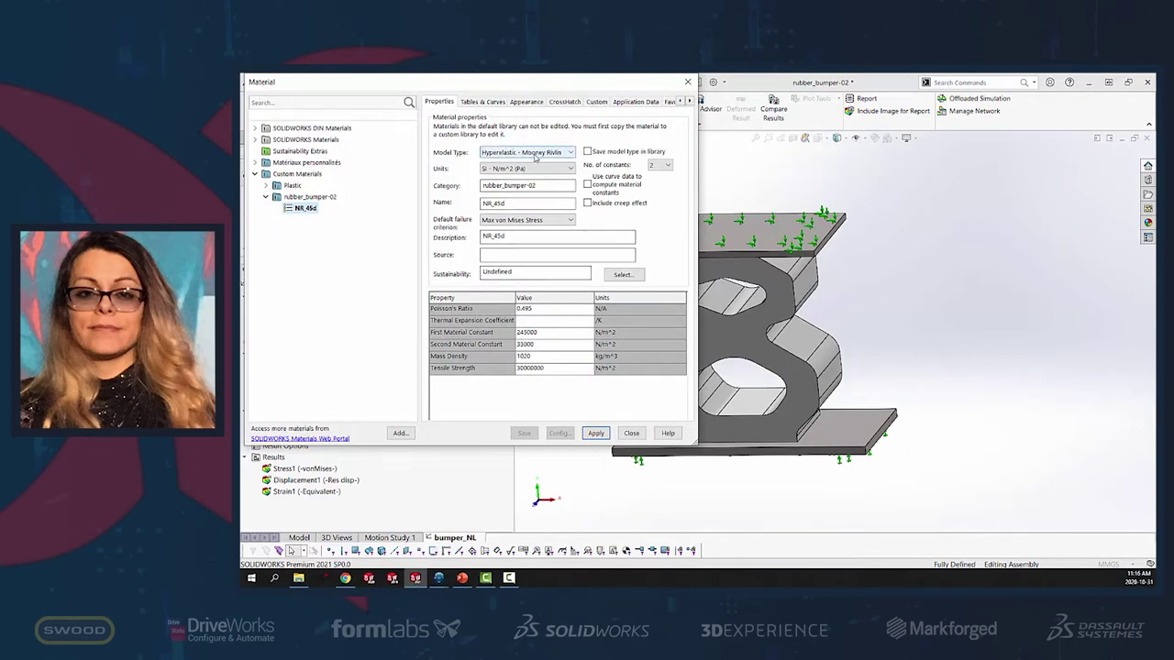
{"action": "left_click", "coordinate": [668, 167]}
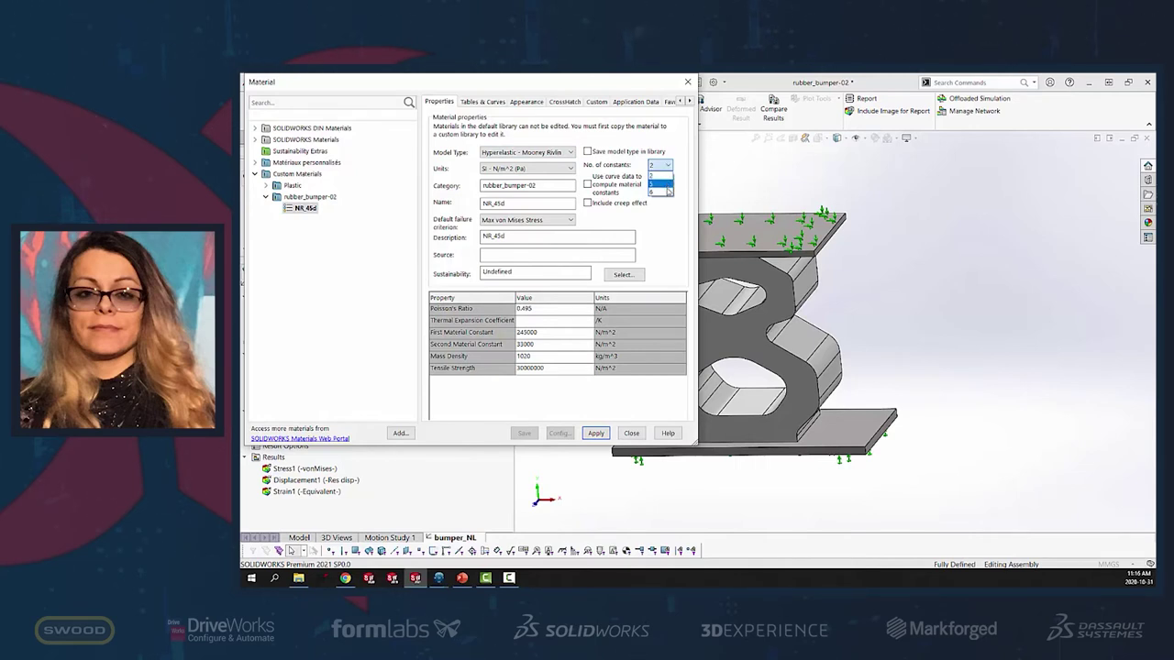
{"action": "left_click", "coordinate": [667, 221]}
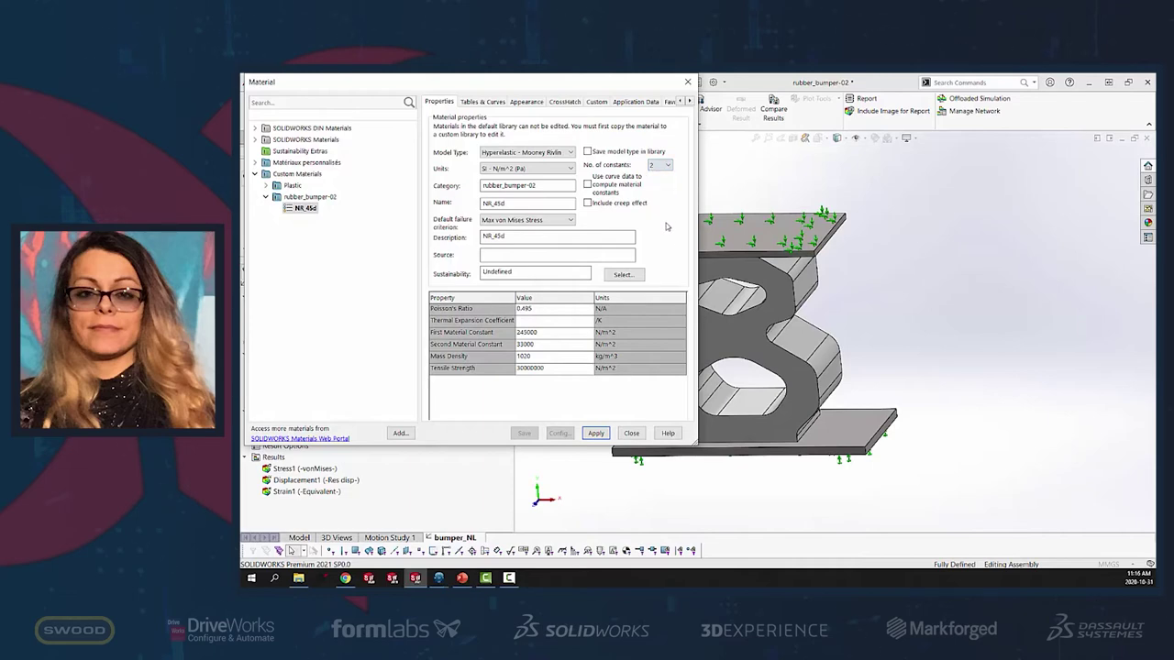
{"action": "left_click", "coordinate": [629, 433]}
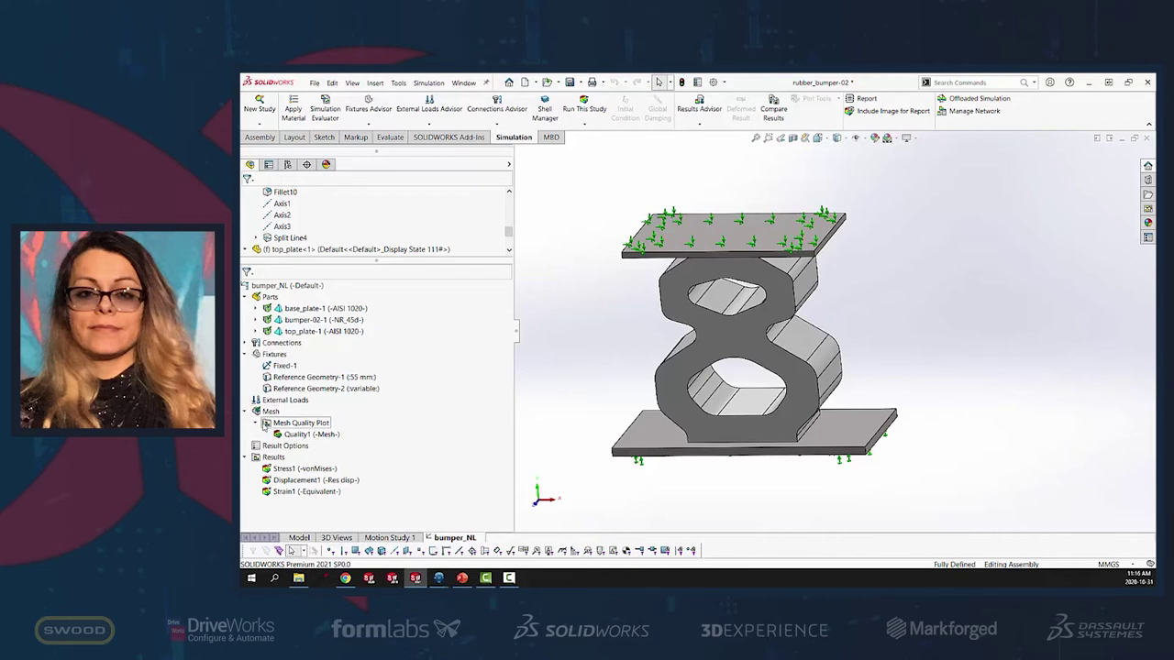
Run the bumper_NL nonlinear study and move the solver progress window clear of the model
{"action": "left_click", "coordinate": [584, 104]}
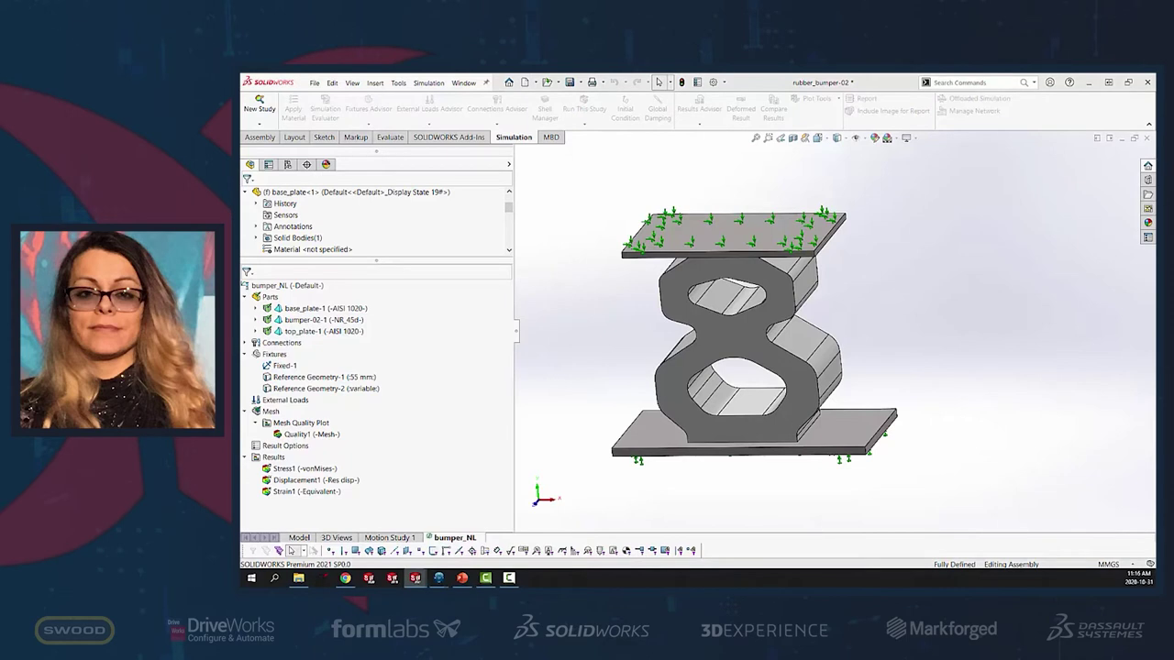
{"action": "left_click_drag", "start_coordinate": [367, 253], "coordinate": [555, 222]}
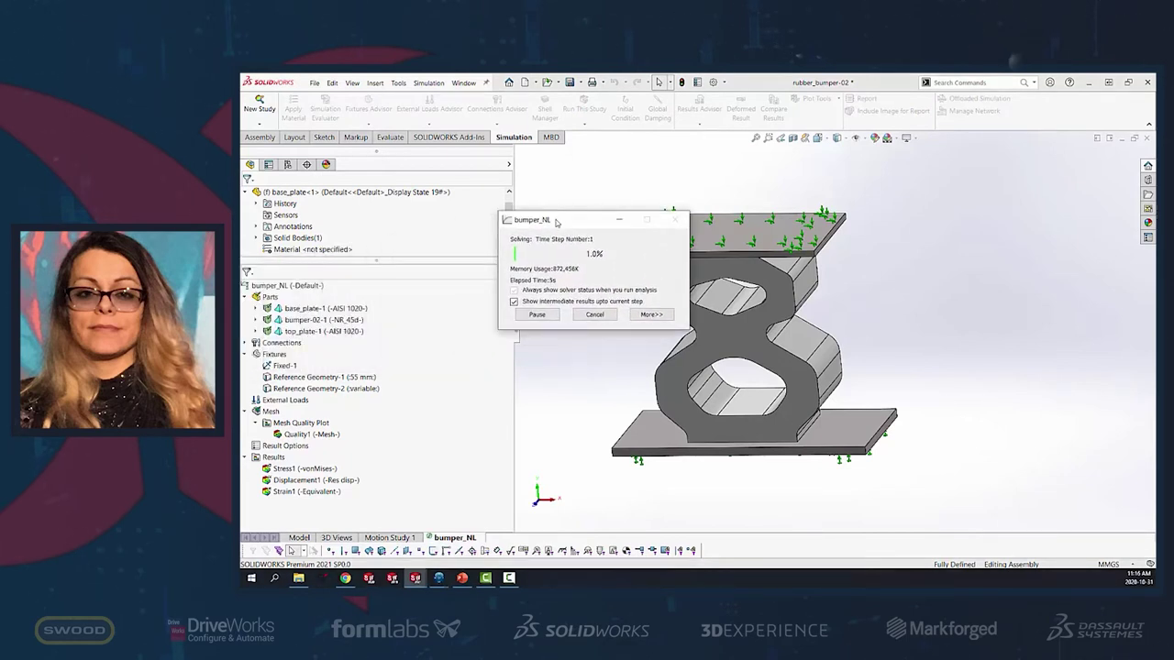
{"action": "left_click_drag", "start_coordinate": [564, 223], "coordinate": [552, 179]}
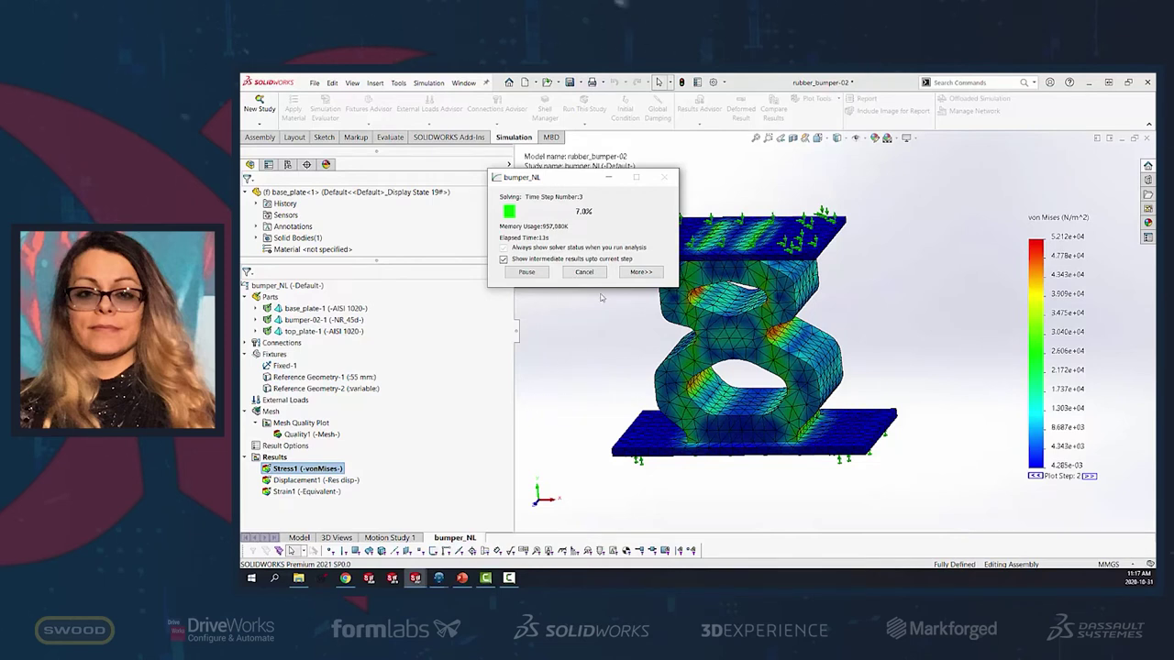
{"action": "left_click_drag", "start_coordinate": [569, 177], "coordinate": [519, 141]}
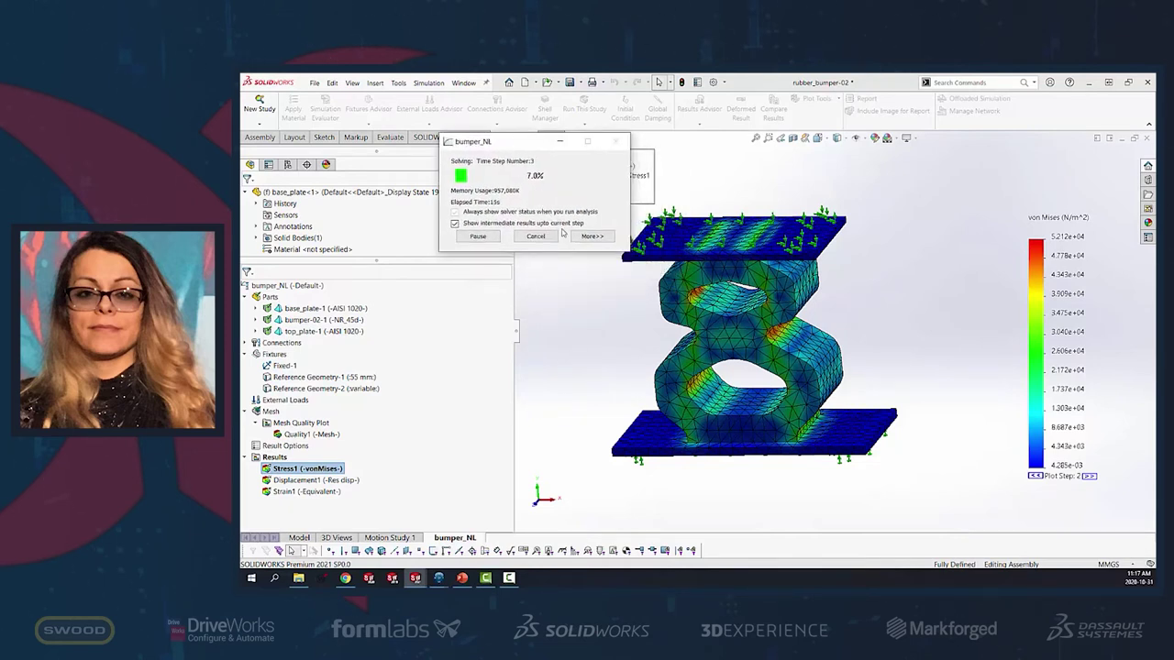
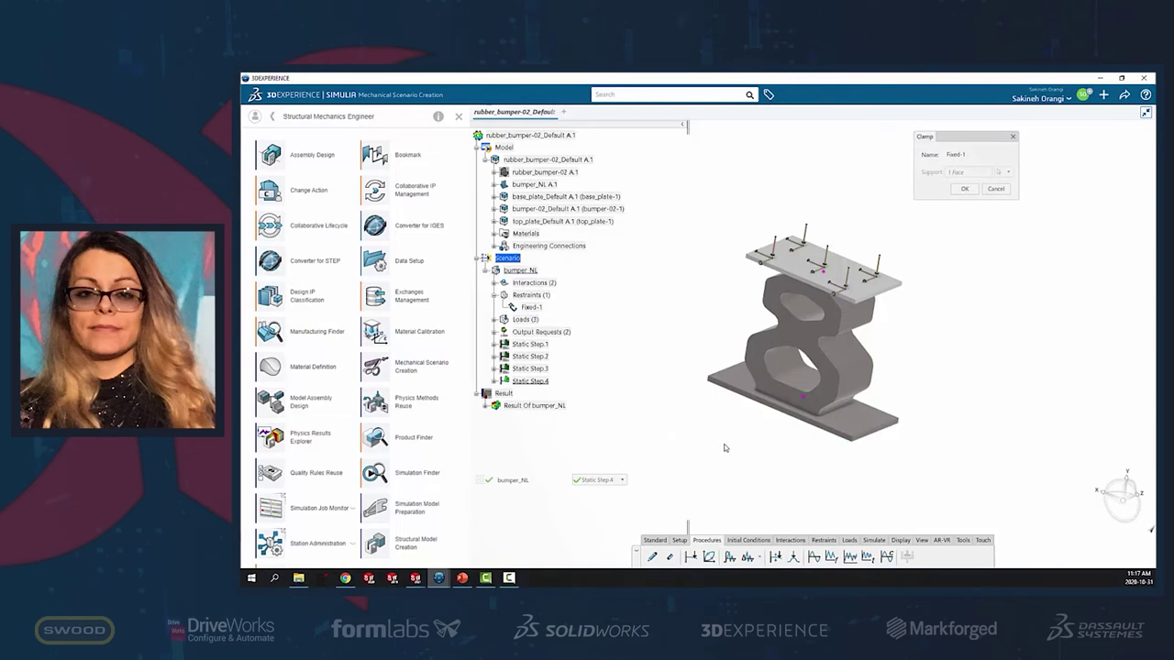
Cancel the Fixed-1 clamp definition, then review the tangential behavior of Contact Property.1 among the scenario's interactions and cancel it
{"action": "left_click", "coordinate": [996, 190]}
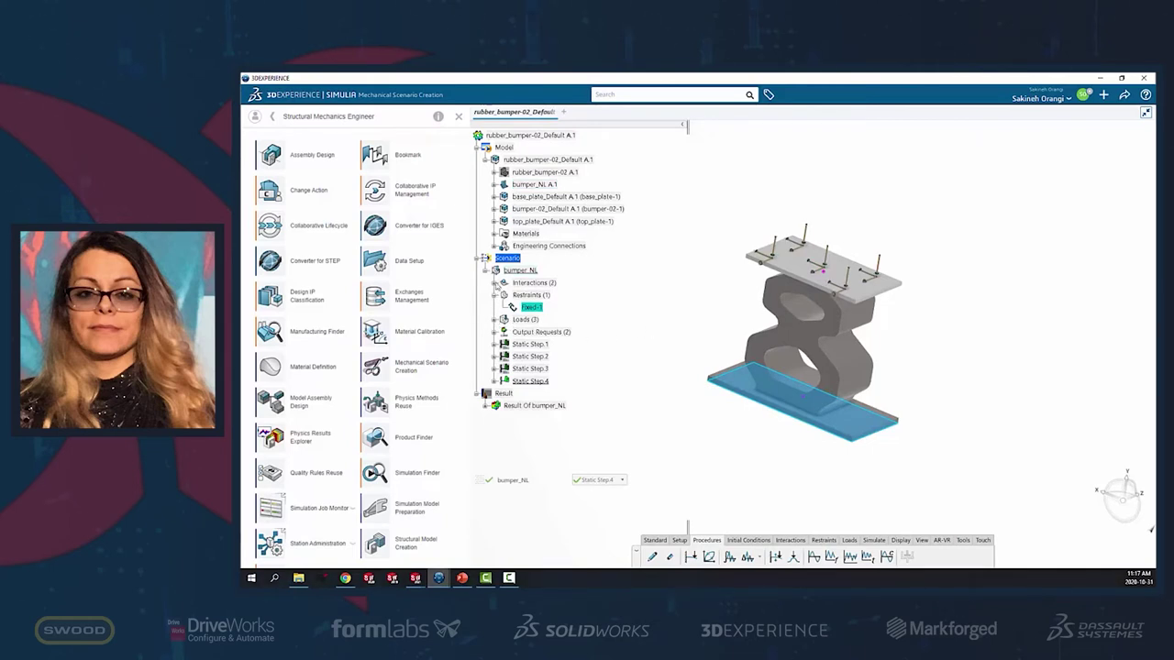
{"action": "left_click", "coordinate": [496, 283]}
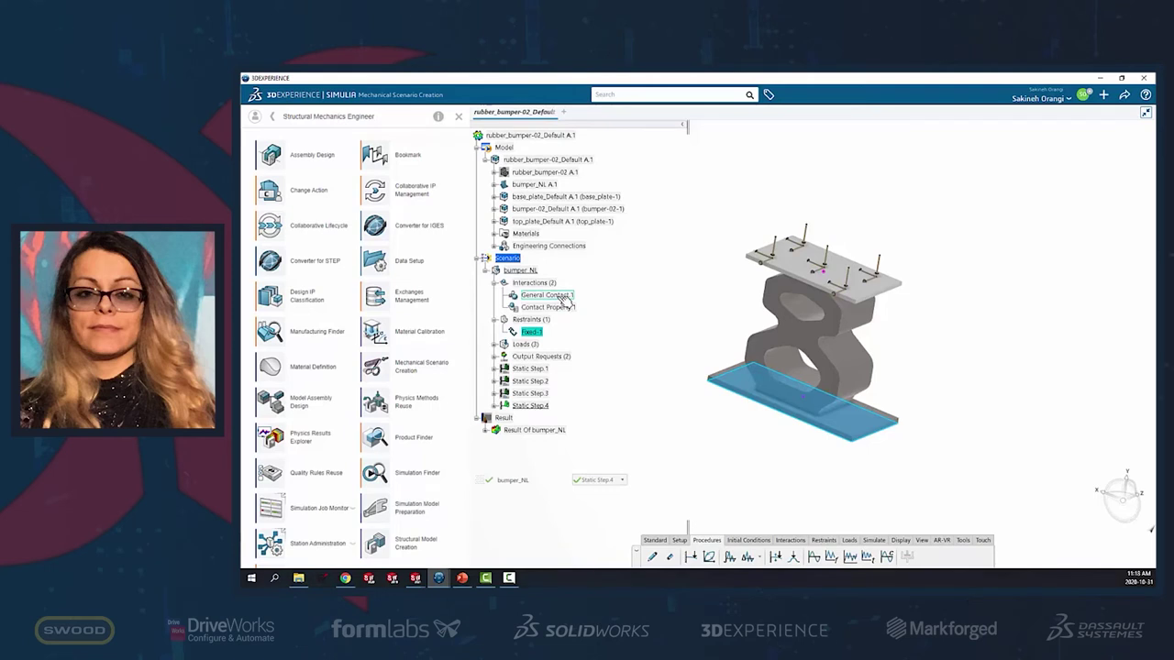
{"action": "middle_click_drag", "start_coordinate": [683, 326], "coordinate": [704, 326]}
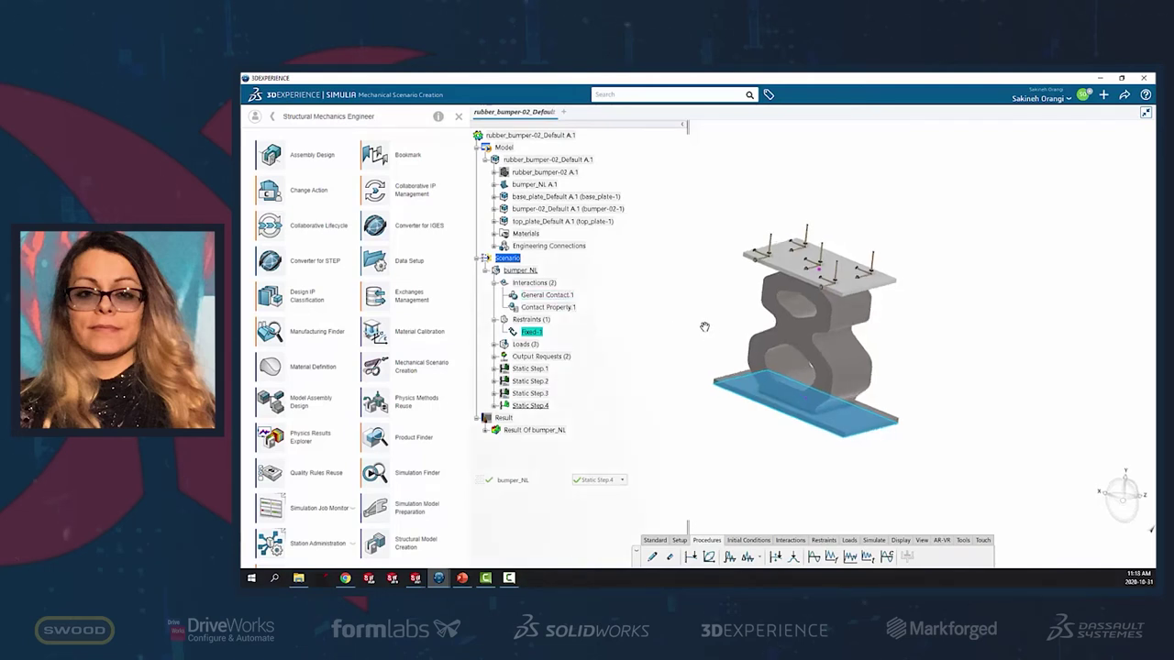
{"action": "right_click", "coordinate": [561, 310]}
{"action": "left_click", "coordinate": [645, 357]}
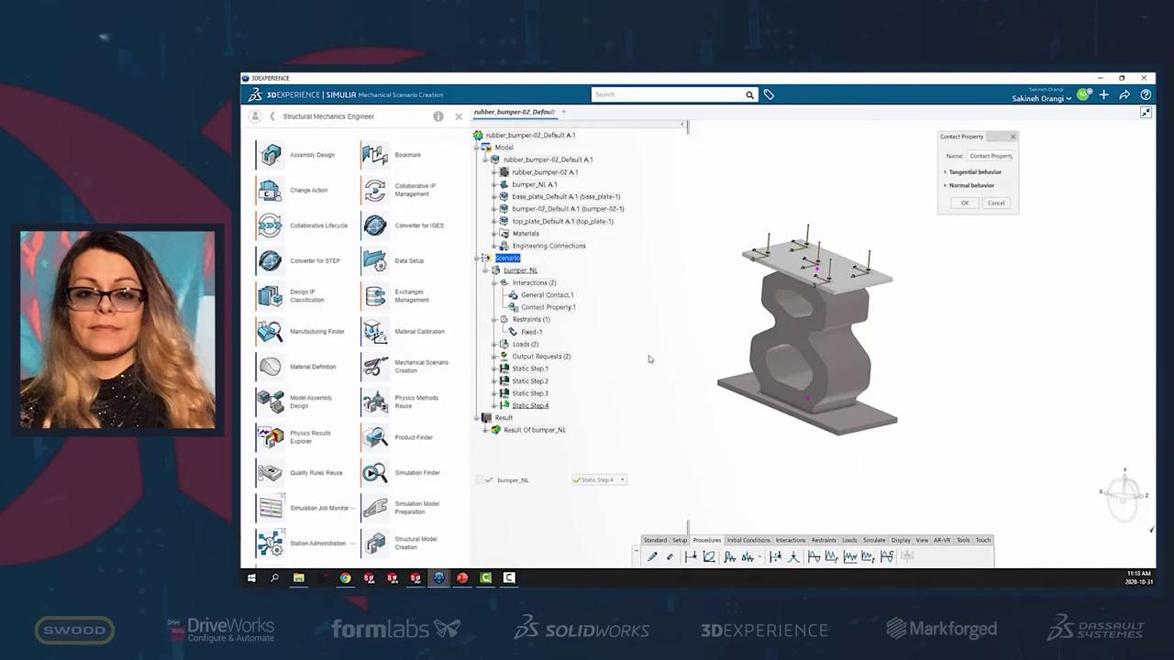
{"action": "left_click", "coordinate": [947, 173]}
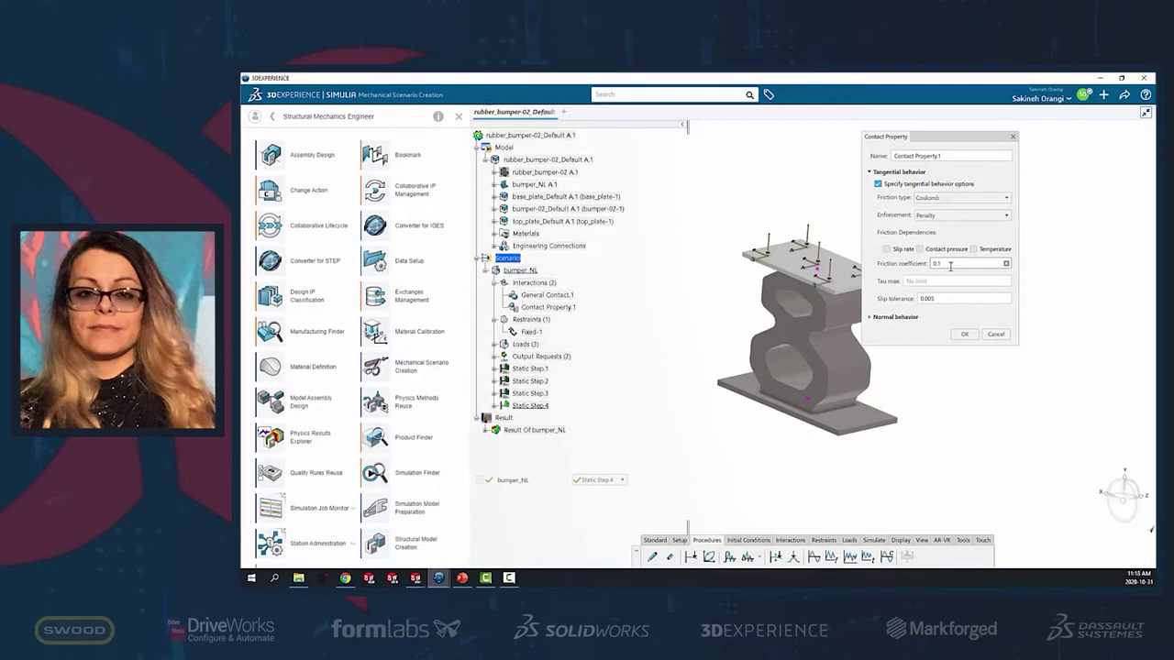
{"action": "left_click", "coordinate": [996, 335]}
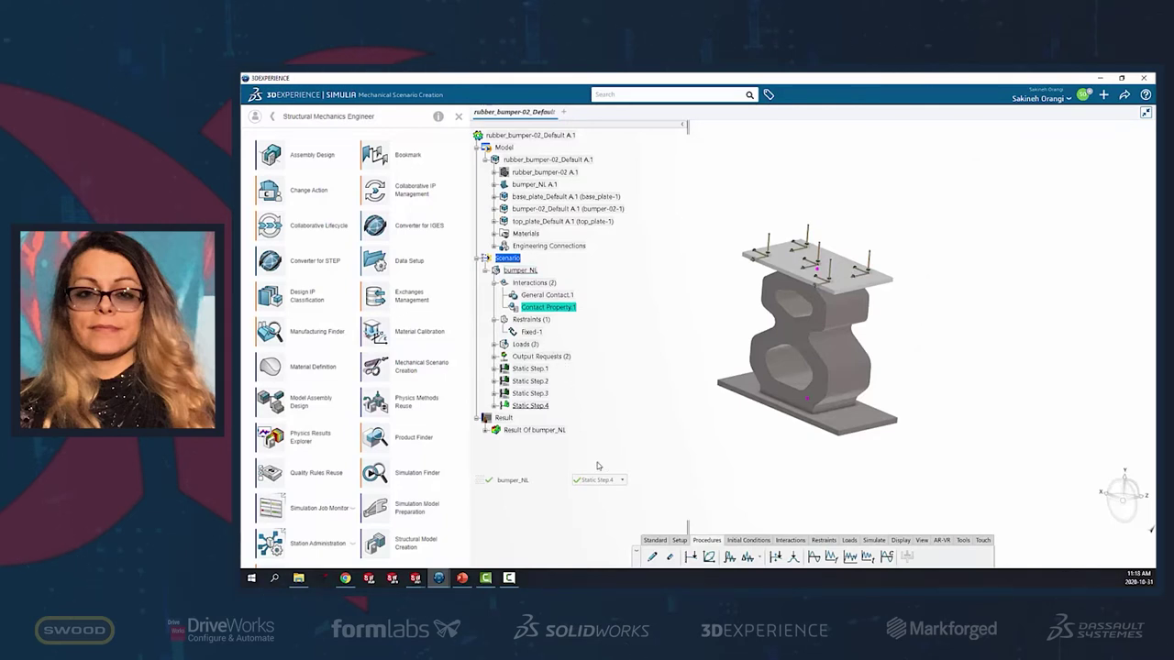
Look through the available setup, initial condition, interaction, restraint and load commands for the mechanical scenario
{"action": "left_click", "coordinate": [680, 541]}
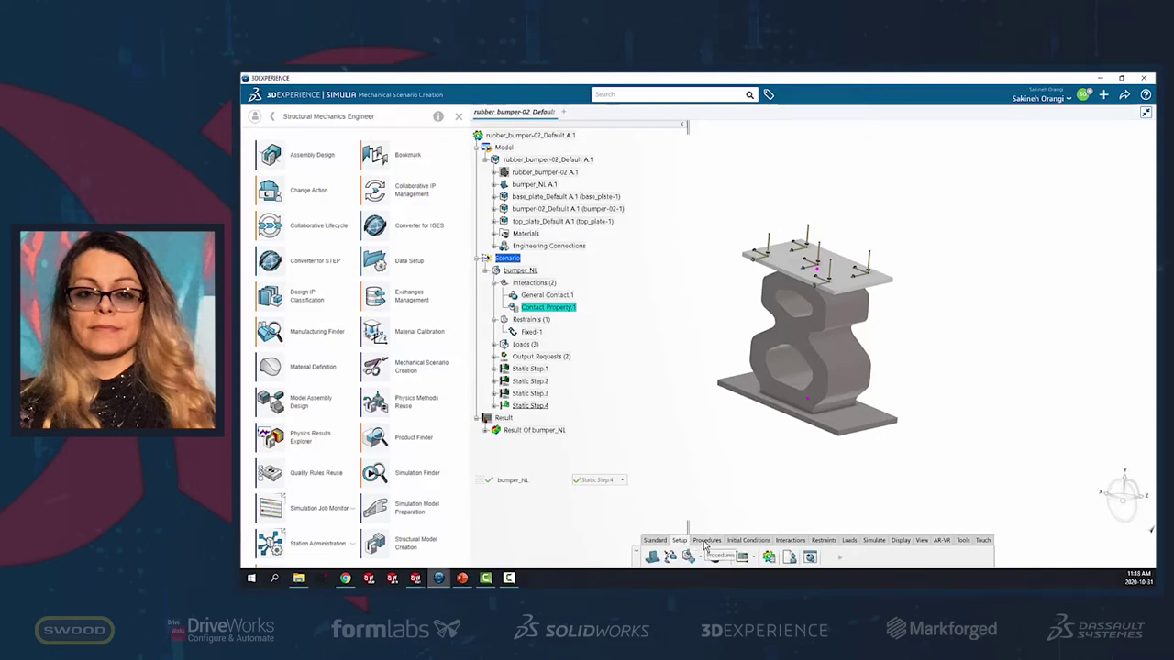
{"action": "left_click", "coordinate": [744, 540]}
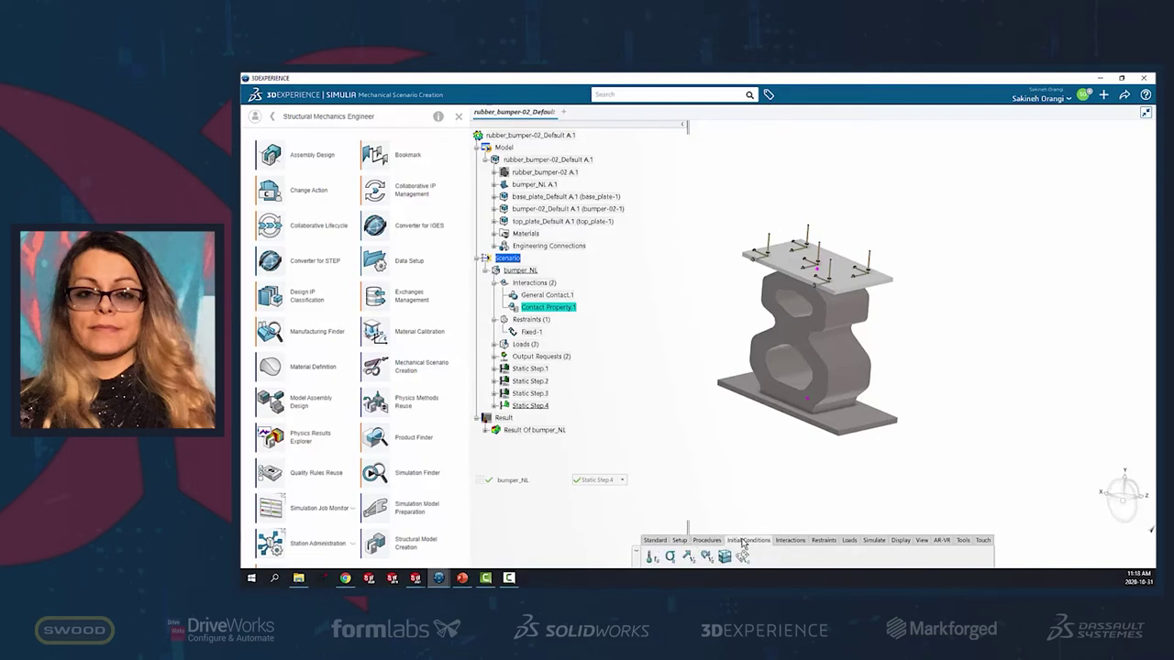
{"action": "left_click", "coordinate": [789, 541]}
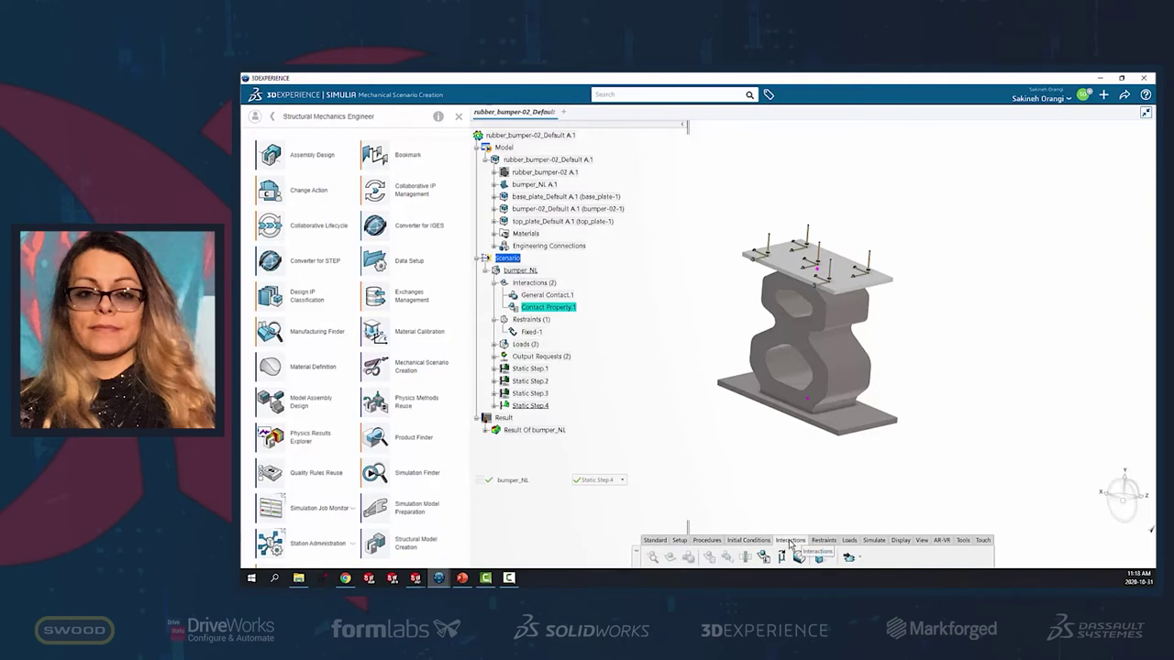
{"action": "left_click", "coordinate": [823, 540]}
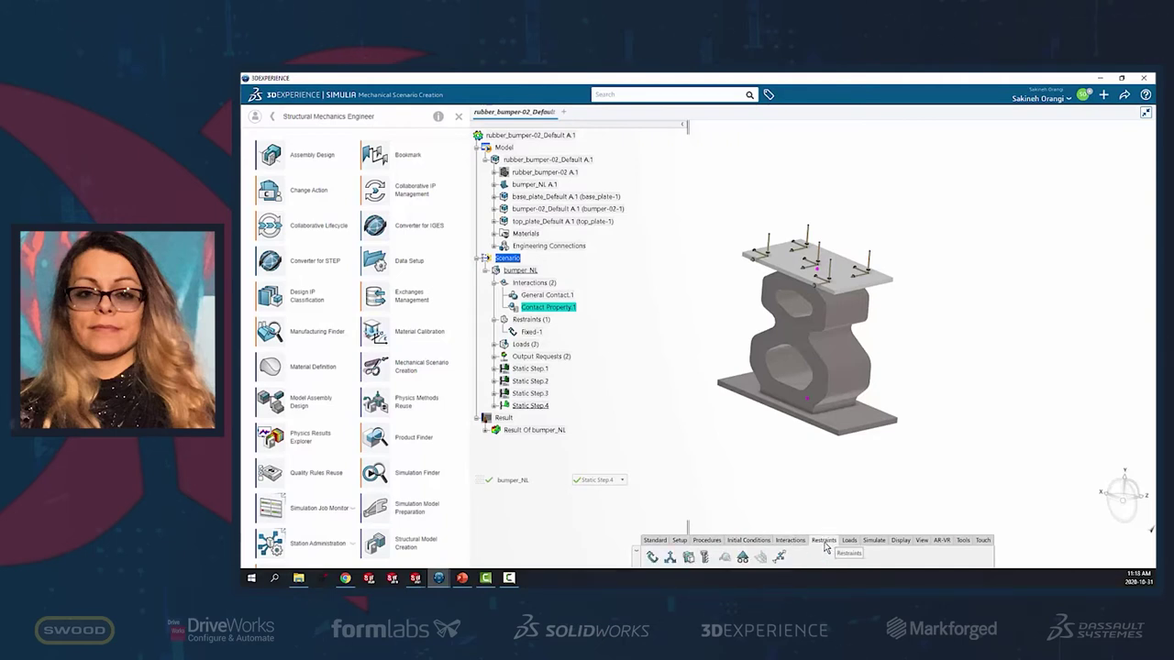
{"action": "left_click", "coordinate": [750, 541]}
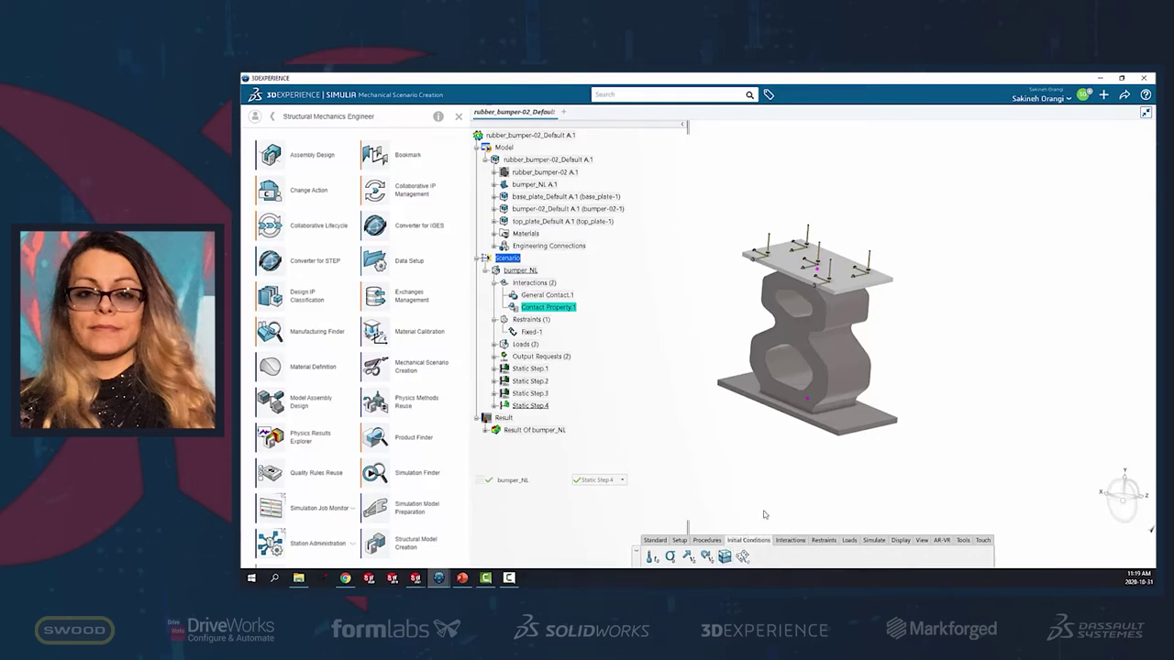
{"action": "left_click", "coordinate": [790, 541]}
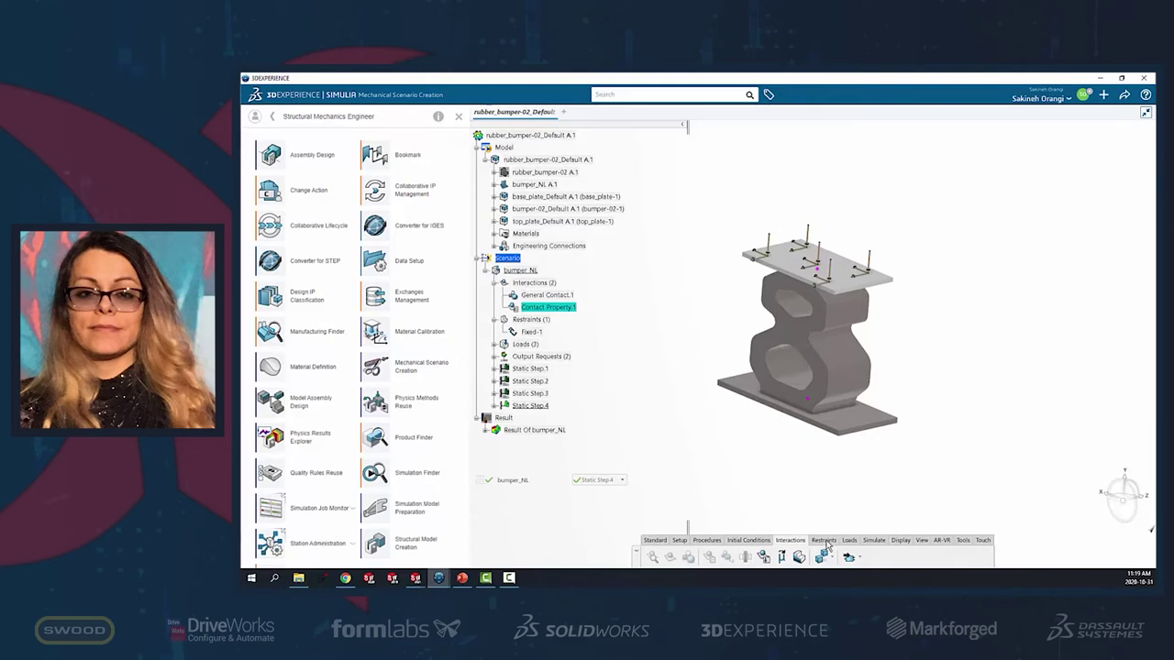
{"action": "left_click", "coordinate": [824, 541]}
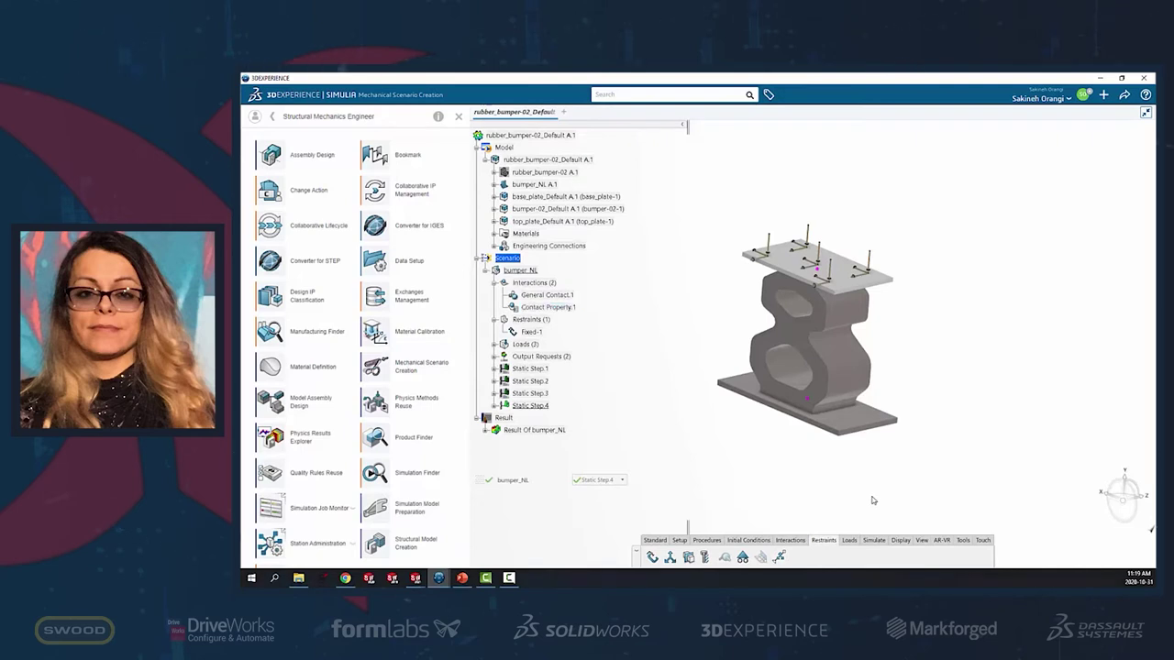
{"action": "left_click", "coordinate": [849, 540]}
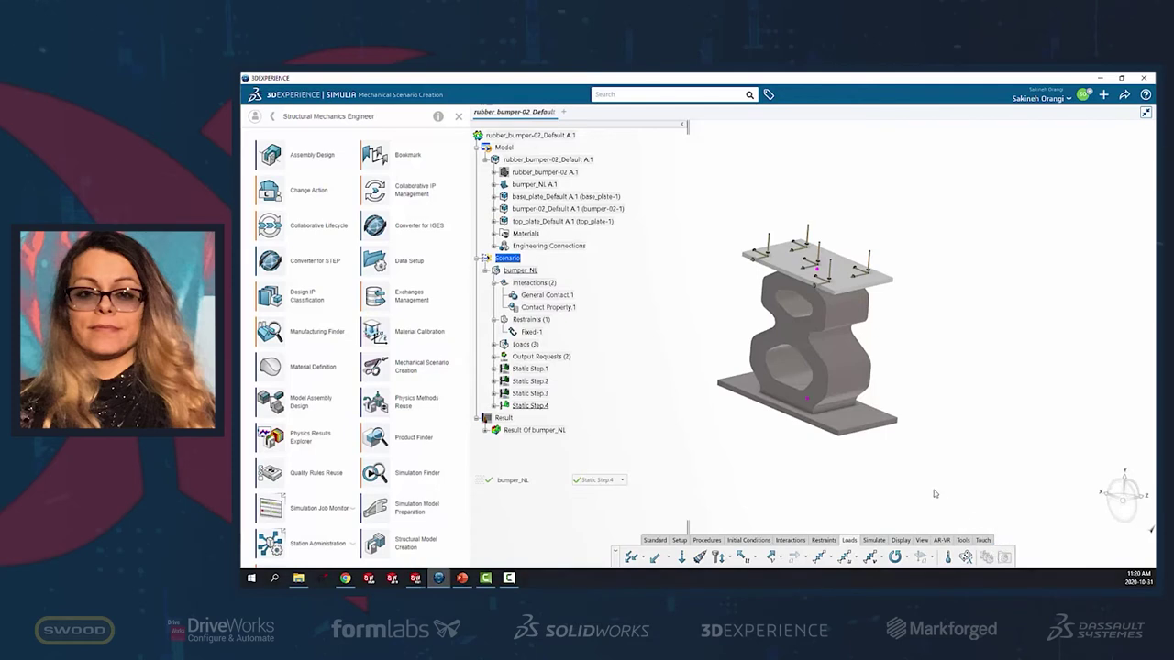
List the scenario's loads and open the Static Step.1 definition to examine its incrementation settings and time incrementation options
{"action": "left_click", "coordinate": [502, 343]}
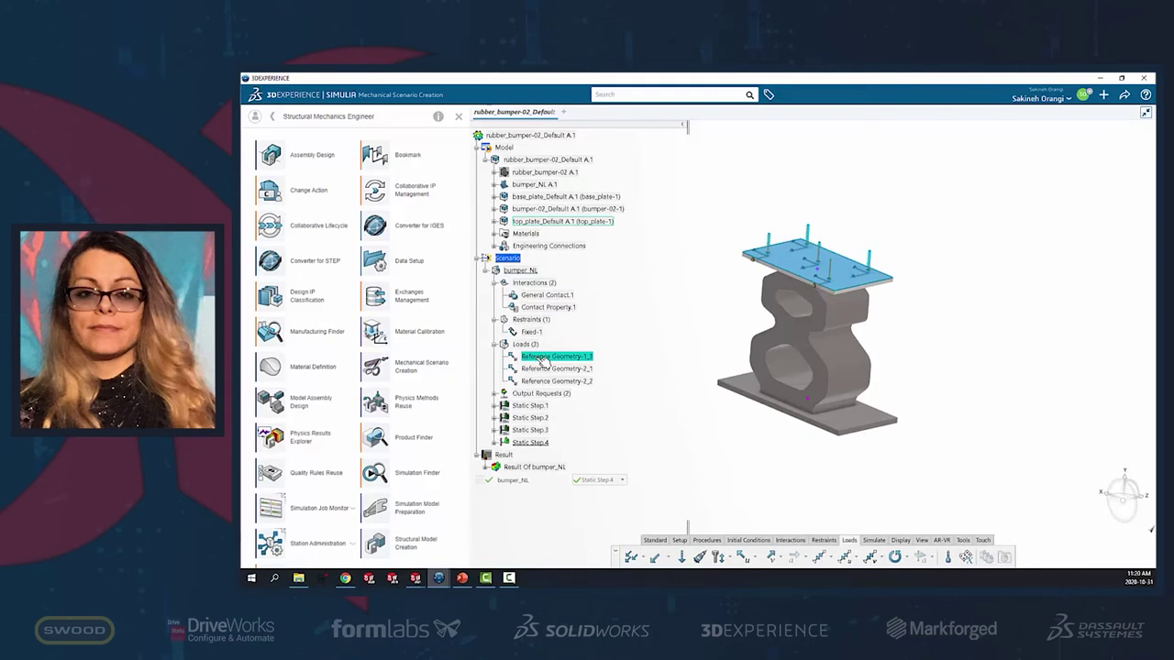
{"action": "right_click", "coordinate": [519, 406]}
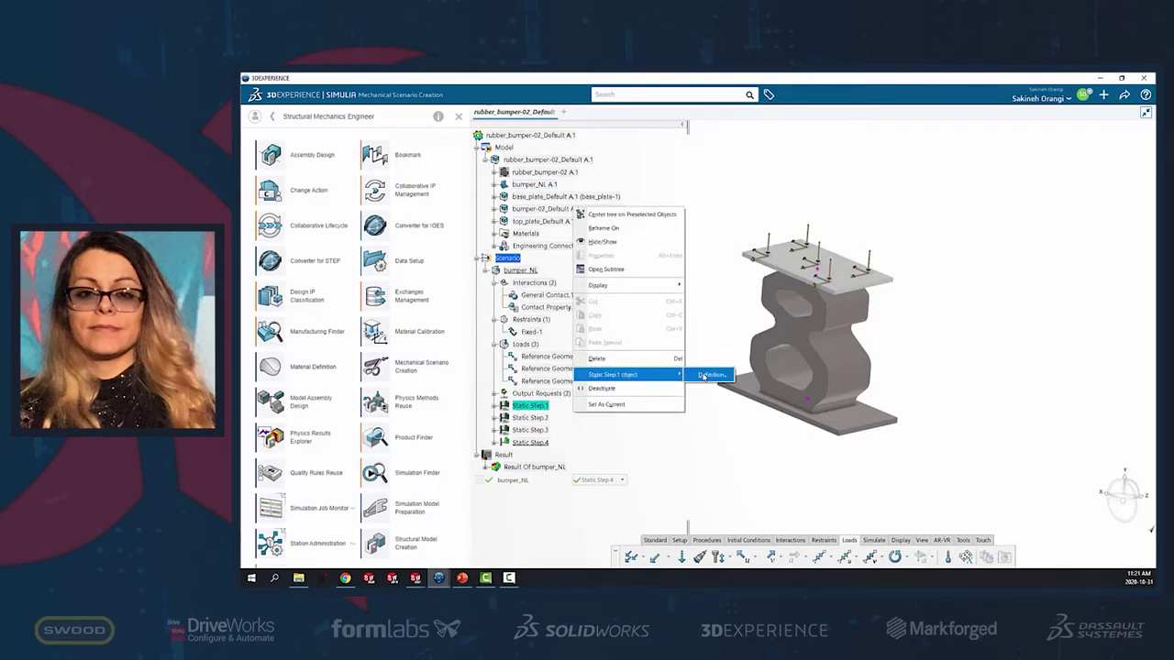
{"action": "left_click", "coordinate": [703, 373]}
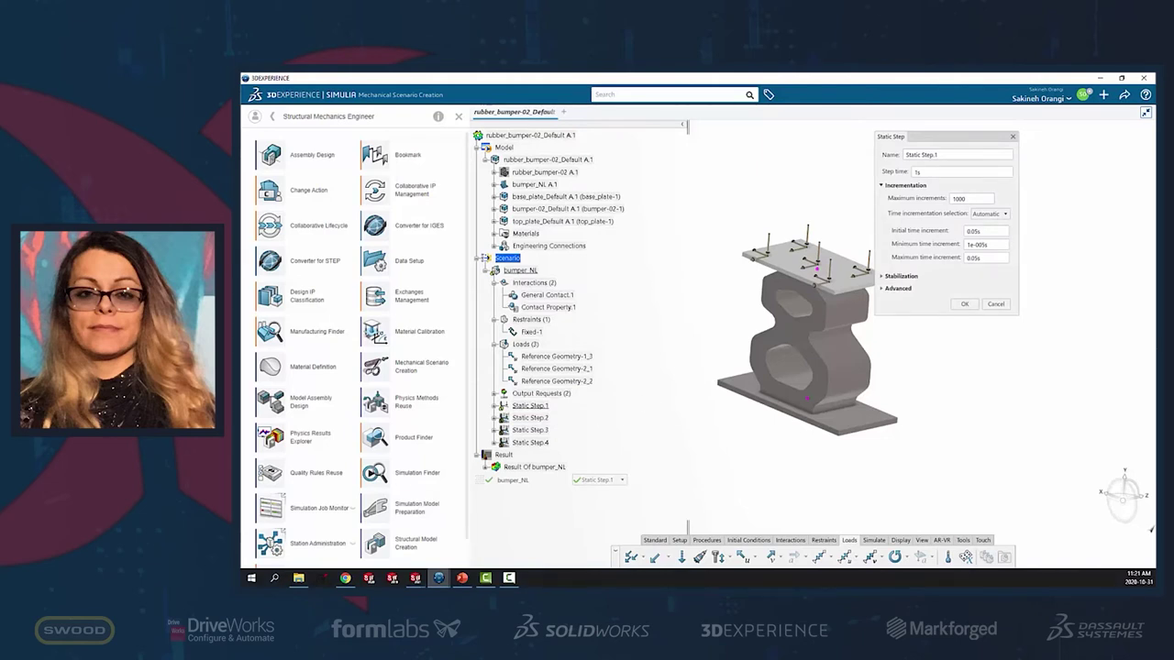
{"action": "left_click", "coordinate": [973, 202]}
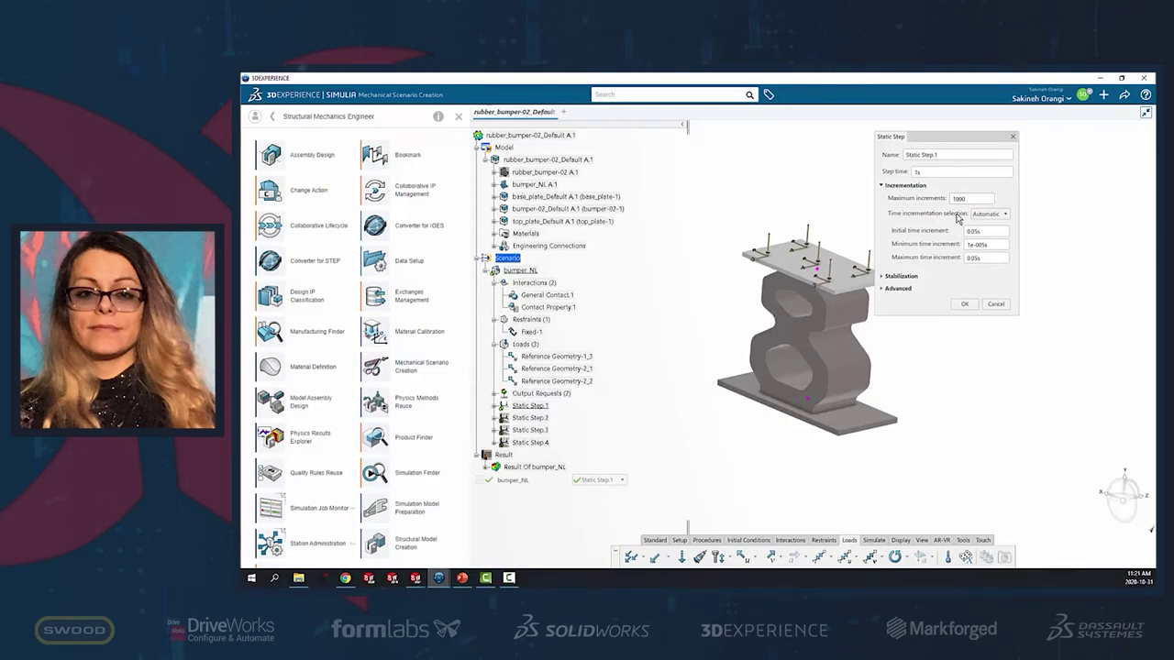
{"action": "left_click", "coordinate": [980, 216]}
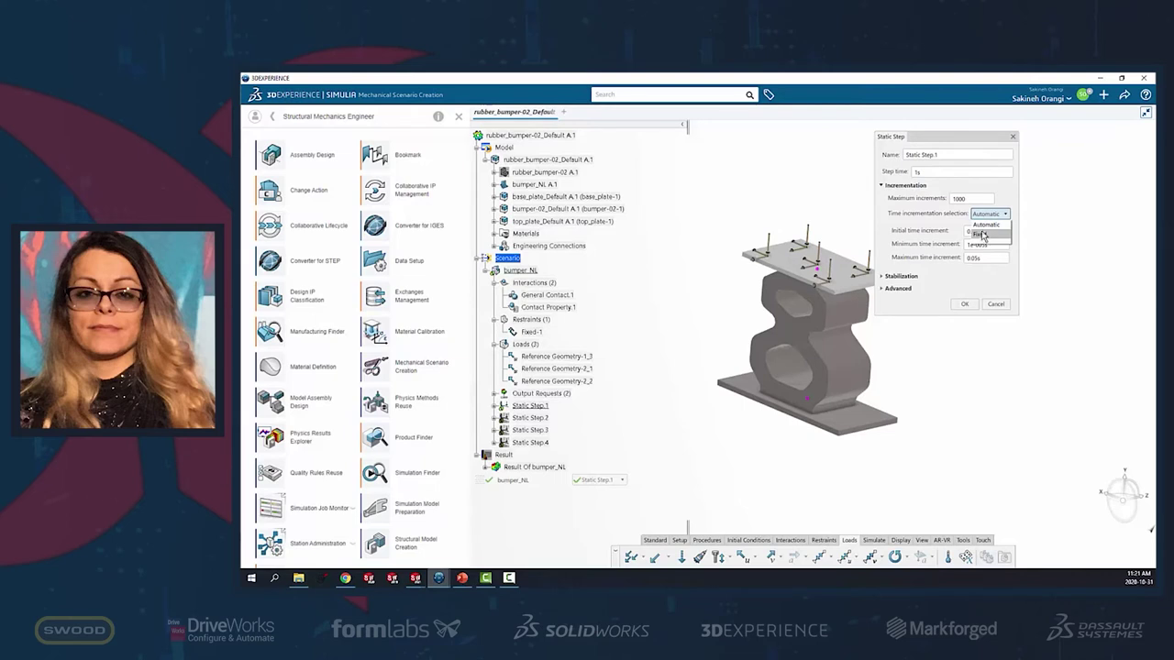
{"action": "left_click", "coordinate": [982, 234]}
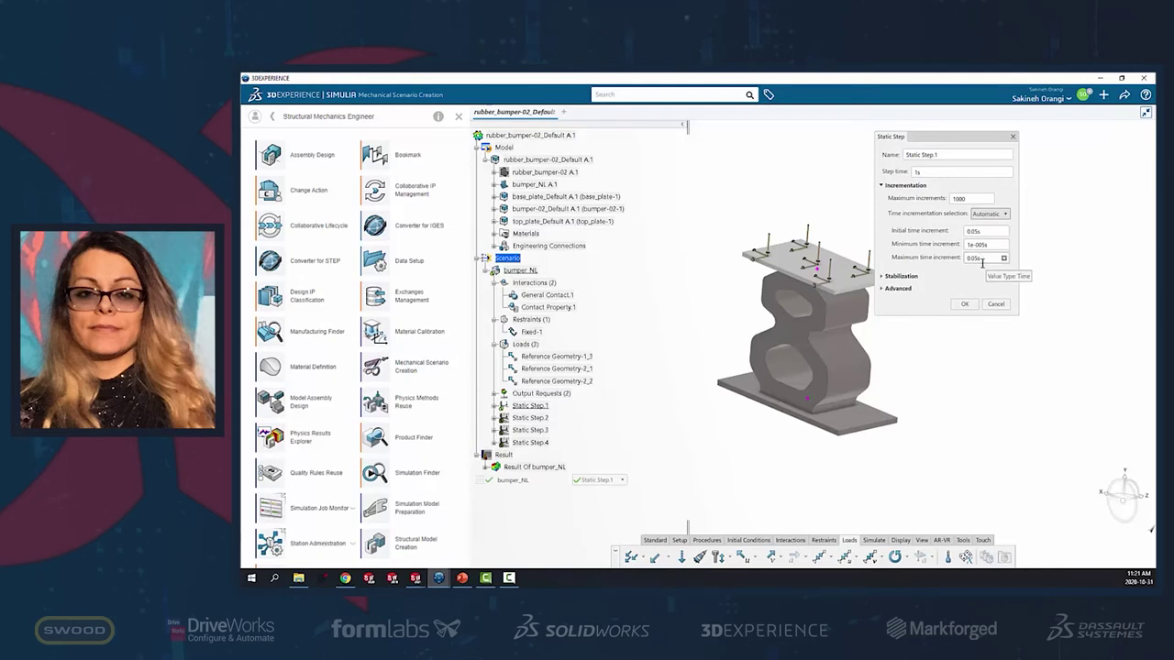
Edit the maximum time increment of Static Step.1 and accept the step definition
{"action": "left_click_drag", "start_coordinate": [982, 258], "coordinate": [963, 261]}
{"action": "type", "text": "0"}
{"action": "left_click", "coordinate": [964, 306]}
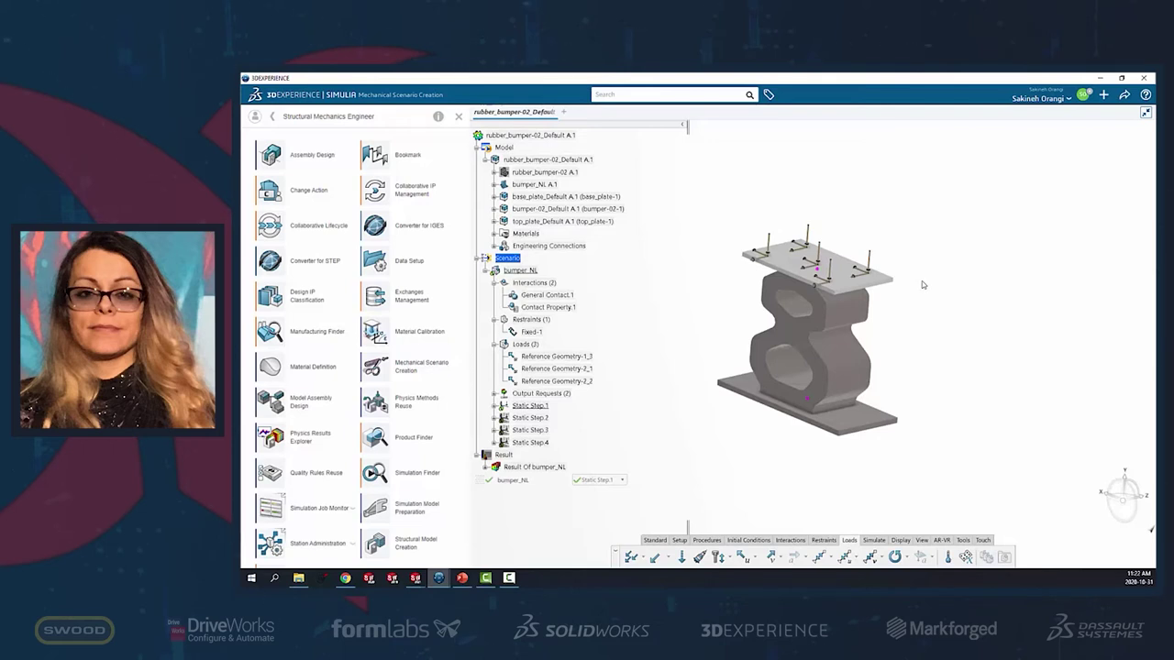
Switch back to the rubber_bumper-02 assembly in SOLIDWORKS to check the intermediate stress plot of the running study
{"action": "scroll", "coordinate": [694, 415], "scroll_direction": "down", "scroll_amount": 1}
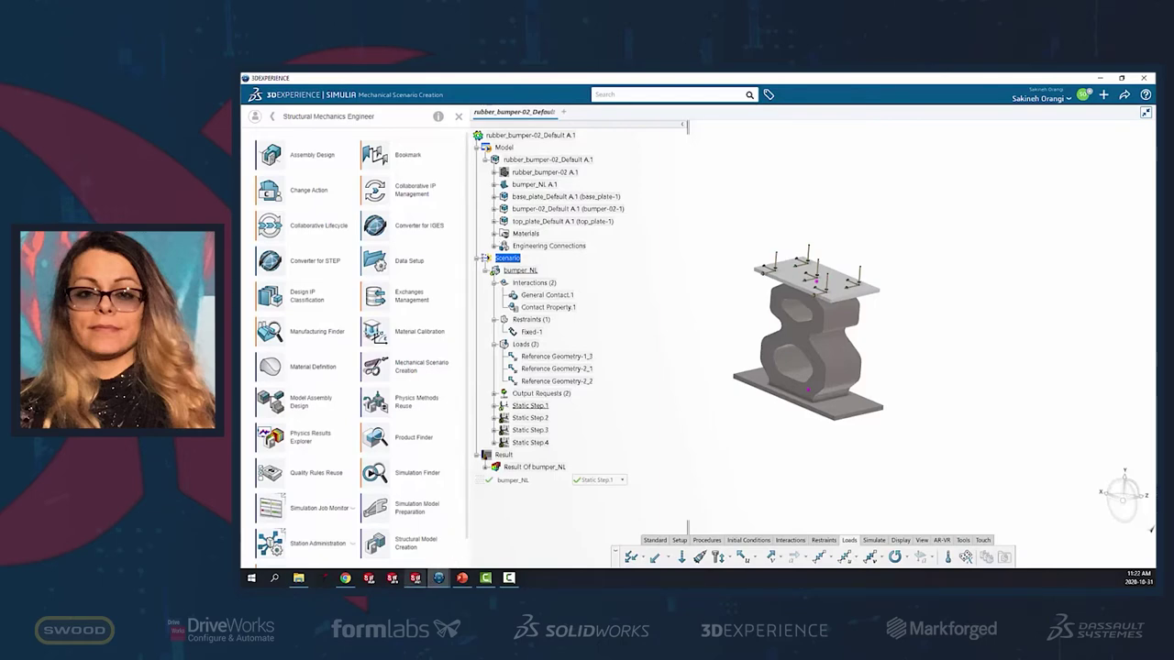
{"action": "mouse_move", "coordinate": [418, 583]}
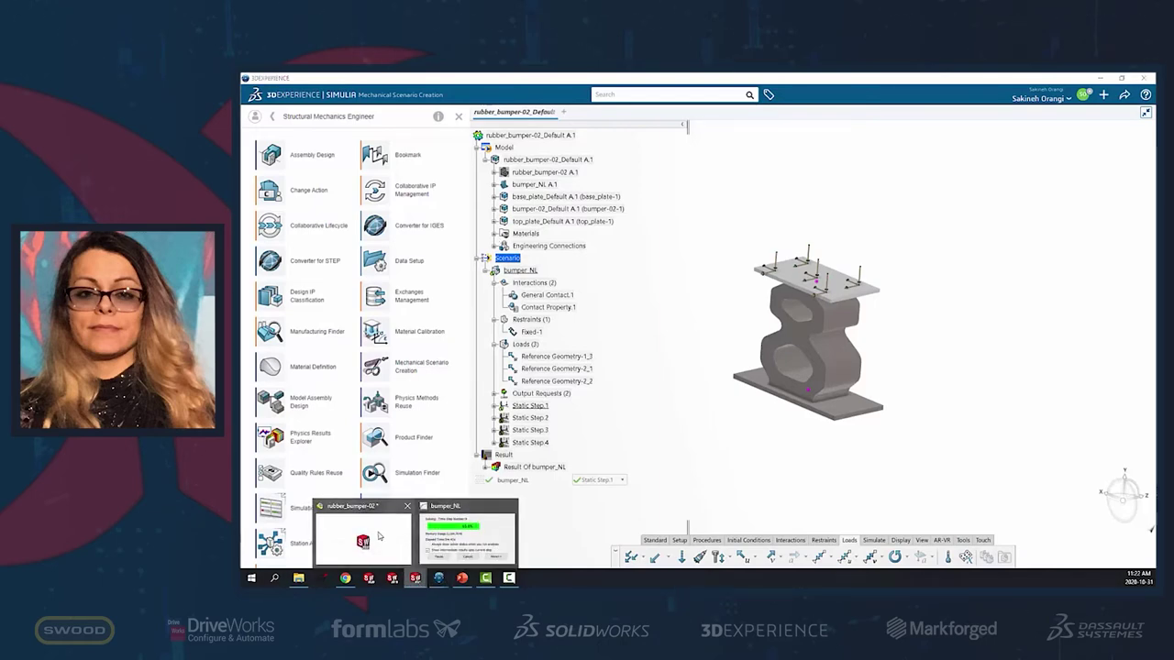
{"action": "left_click", "coordinate": [380, 538]}
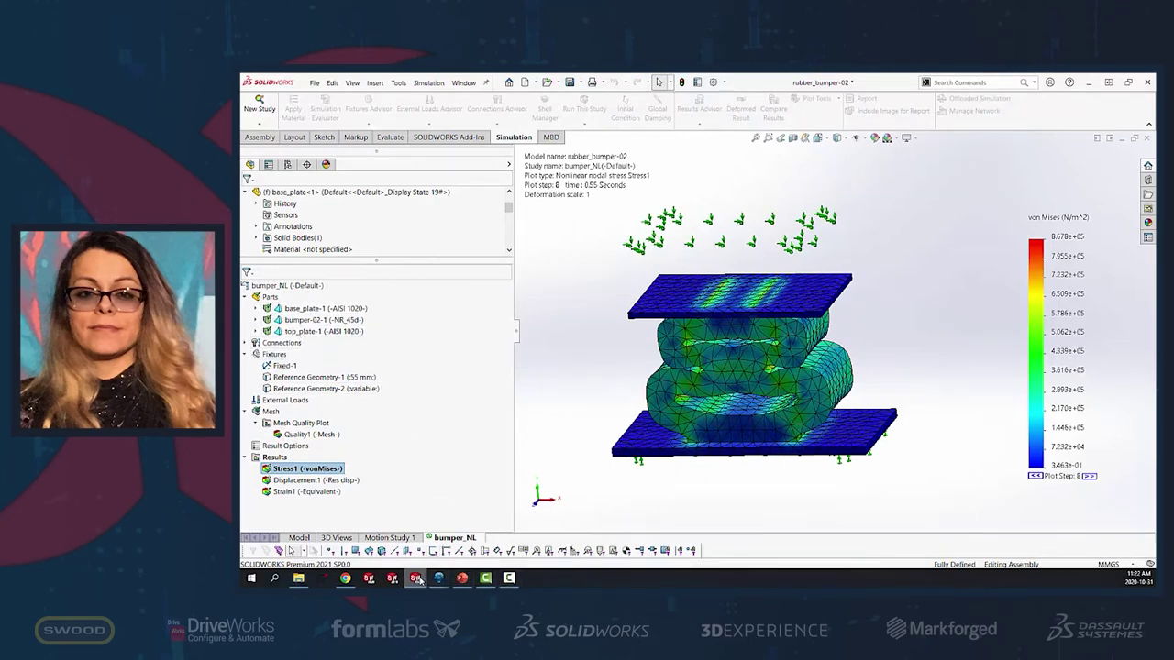
Bring up the bumper_NL solver status in SOLIDWORKS, cancel the running nonlinear solve and confirm its termination
{"action": "mouse_move", "coordinate": [415, 578]}
{"action": "left_click", "coordinate": [468, 536]}
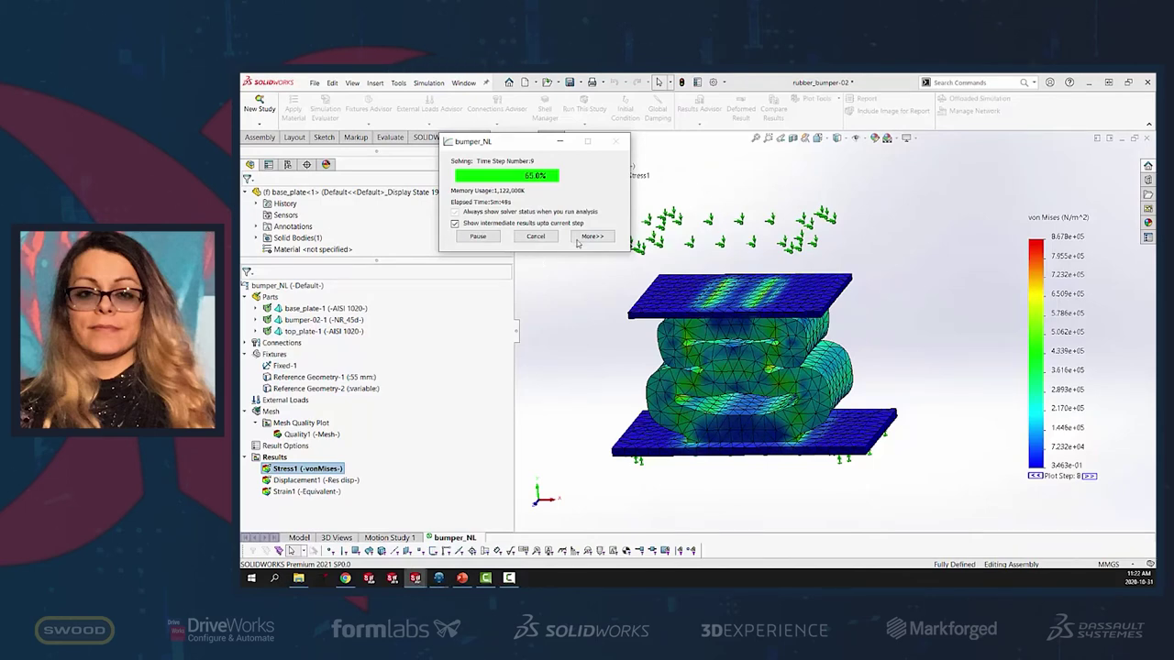
{"action": "left_click", "coordinate": [536, 237]}
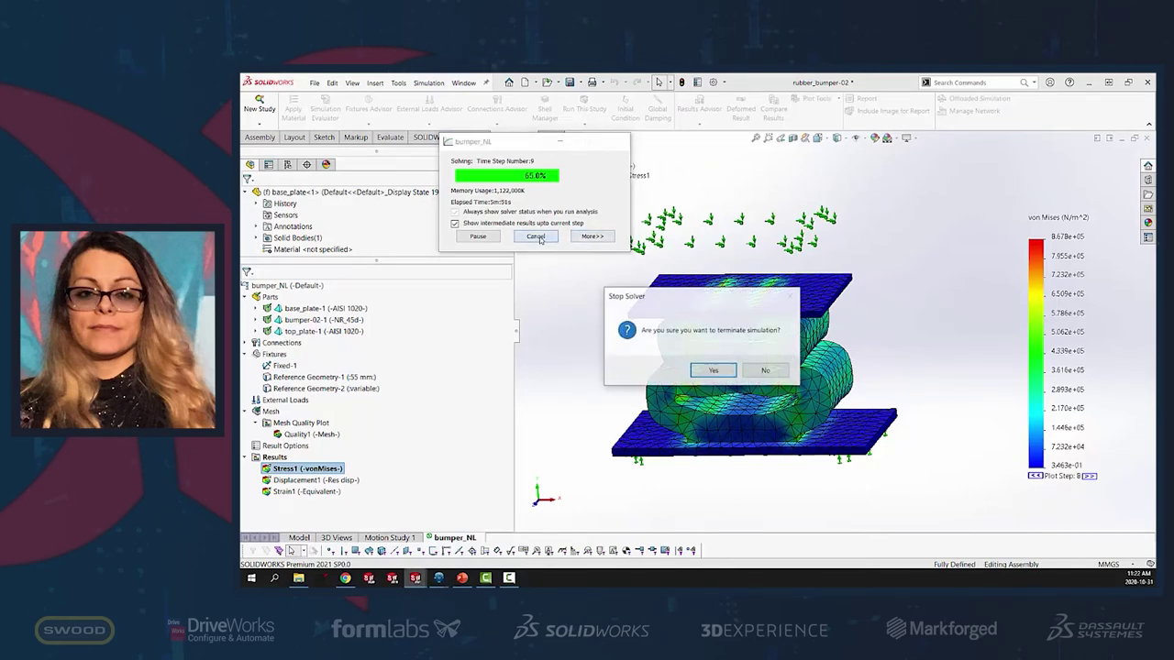
{"action": "left_click", "coordinate": [706, 370]}
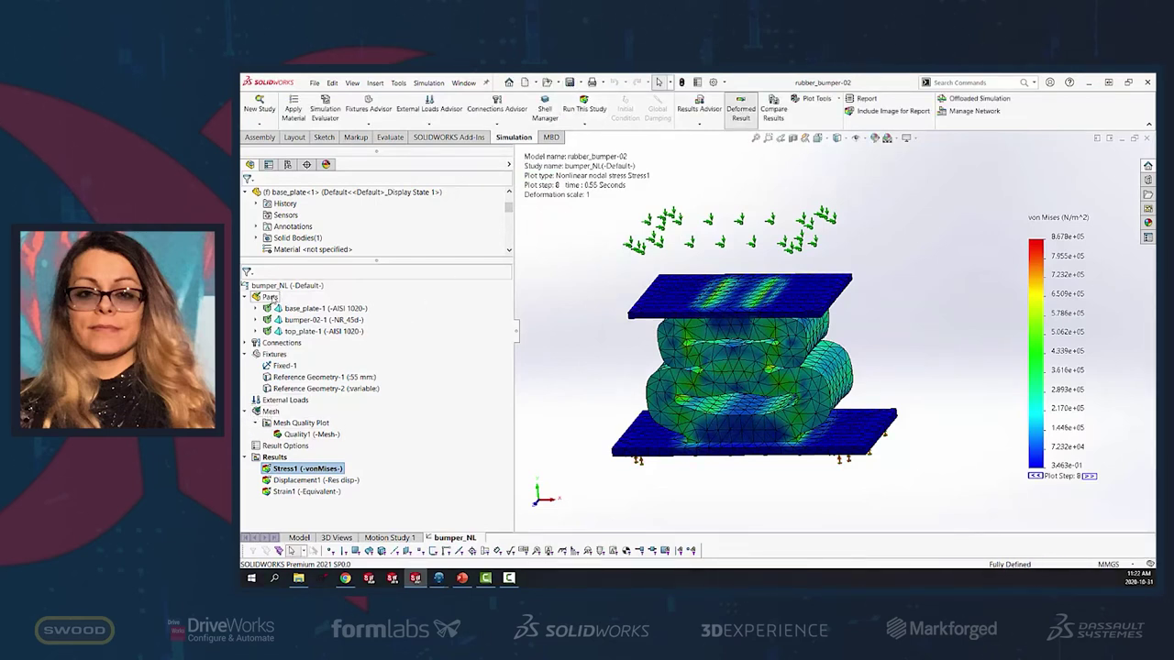
Open the material settings for all parts of the bumper_NL study and list the available material model types
{"action": "right_click", "coordinate": [274, 297]}
{"action": "left_click", "coordinate": [308, 304]}
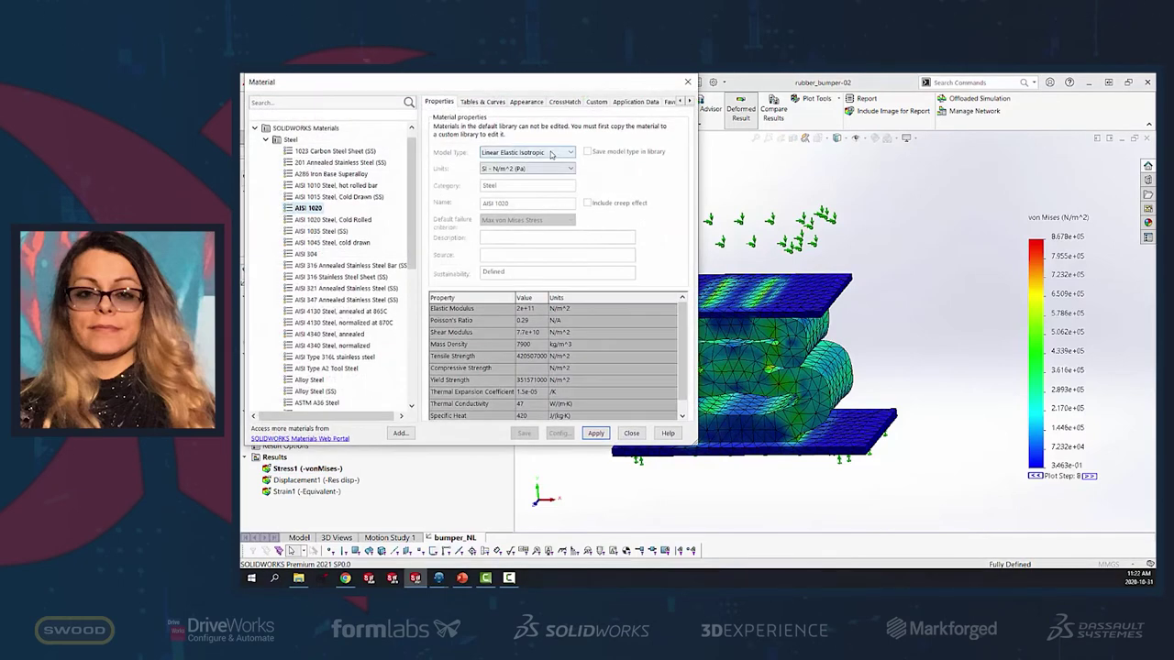
{"action": "left_click", "coordinate": [551, 152]}
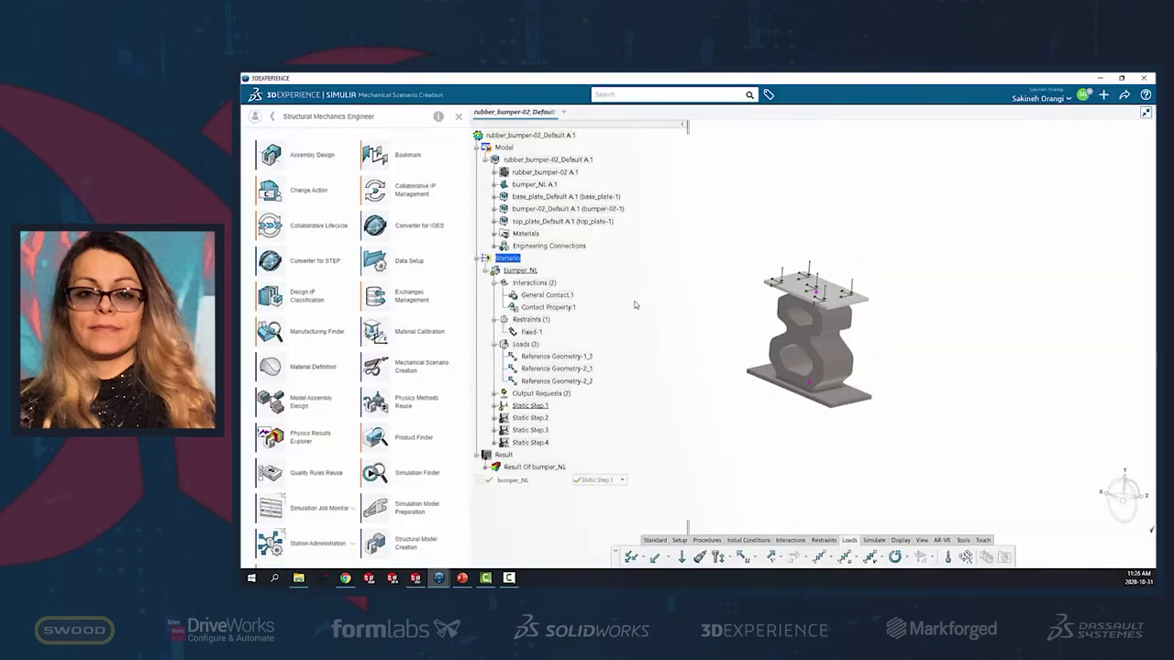
In 3DEXPERIENCE, expand the rubber bumper's materials and open the simulation domain definition of the base plate's AISI 1020 material
{"action": "left_click", "coordinate": [493, 235]}
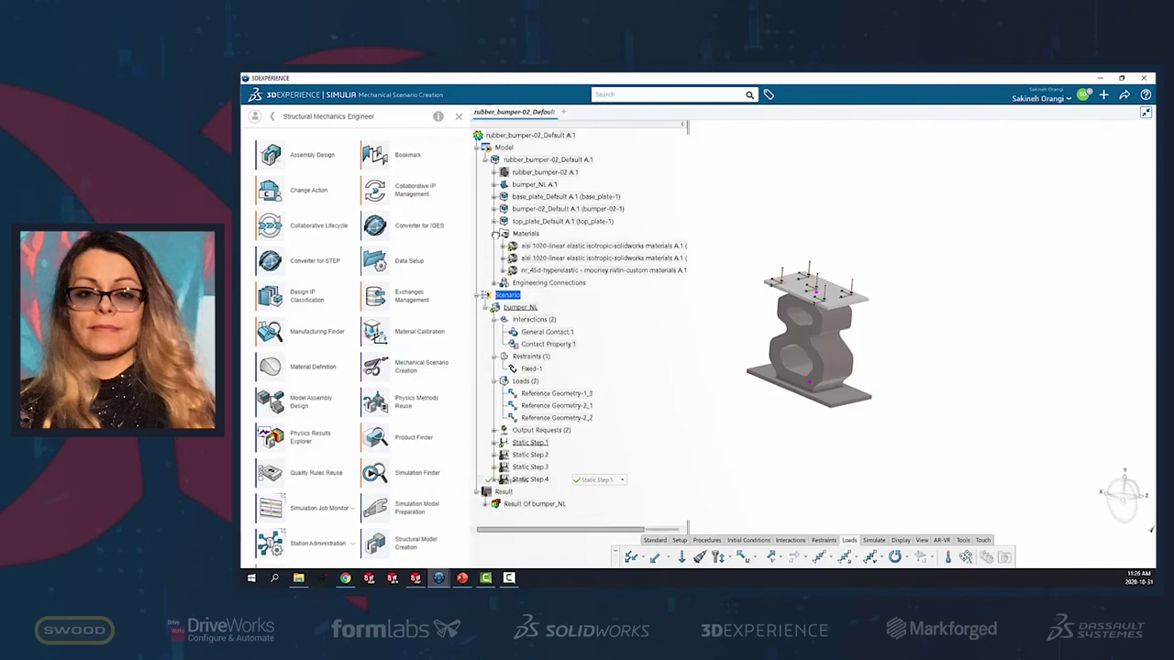
{"action": "right_click", "coordinate": [549, 252]}
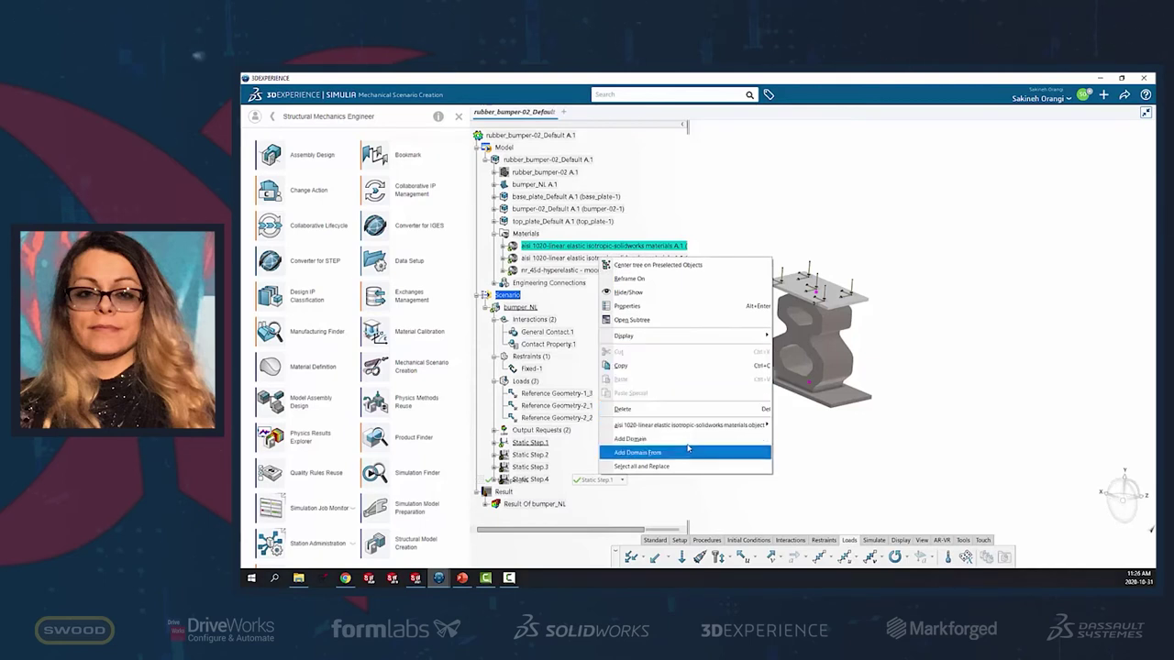
{"action": "left_click", "coordinate": [786, 426]}
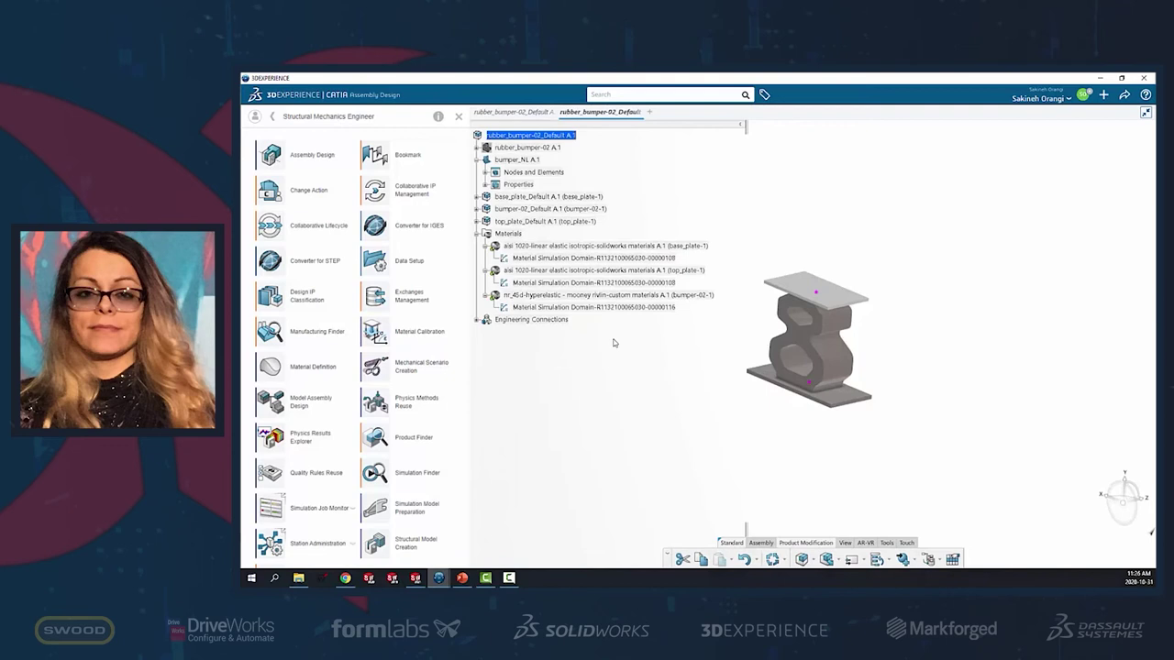
{"action": "right_click", "coordinate": [577, 260]}
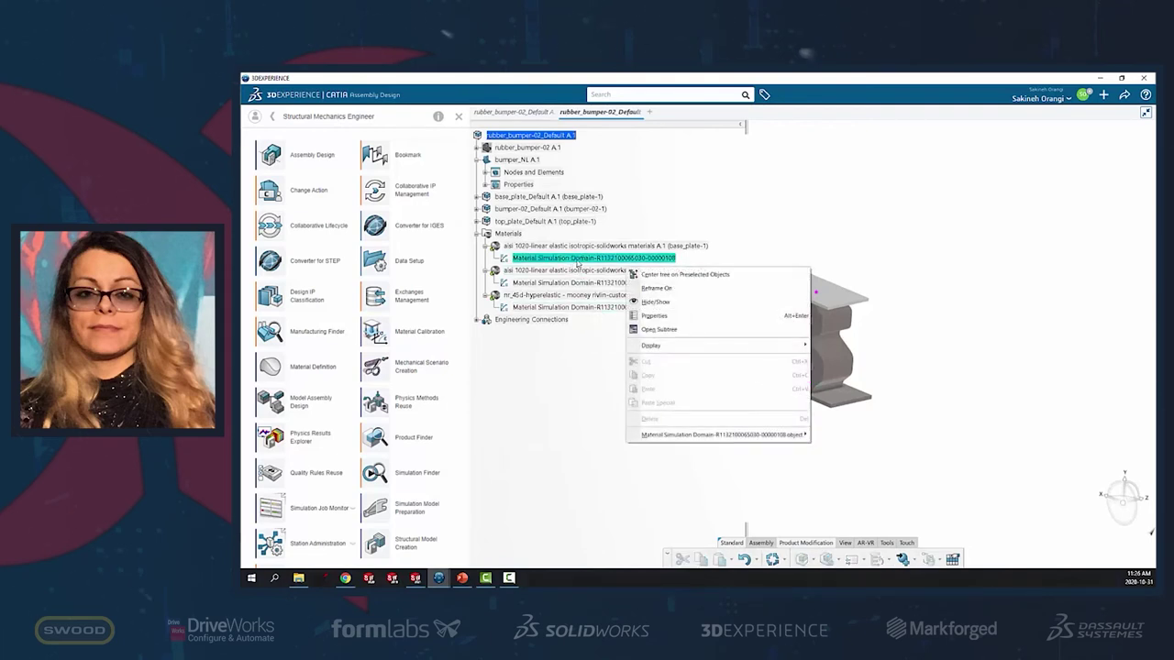
{"action": "mouse_move", "coordinate": [776, 436]}
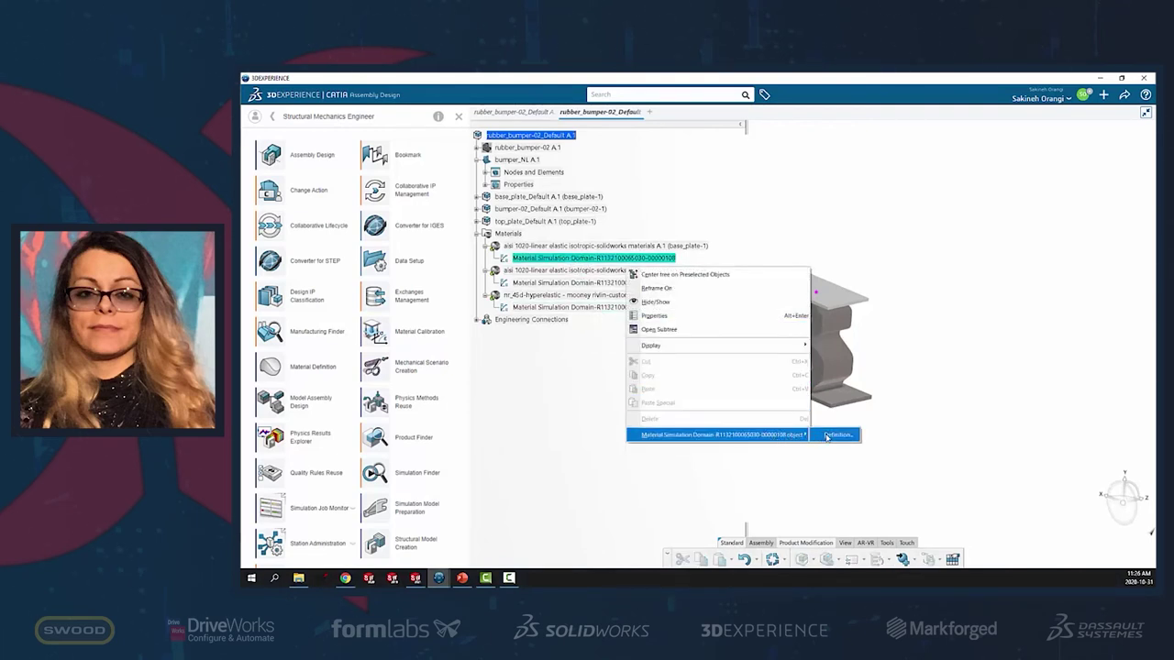
{"action": "left_click", "coordinate": [826, 437]}
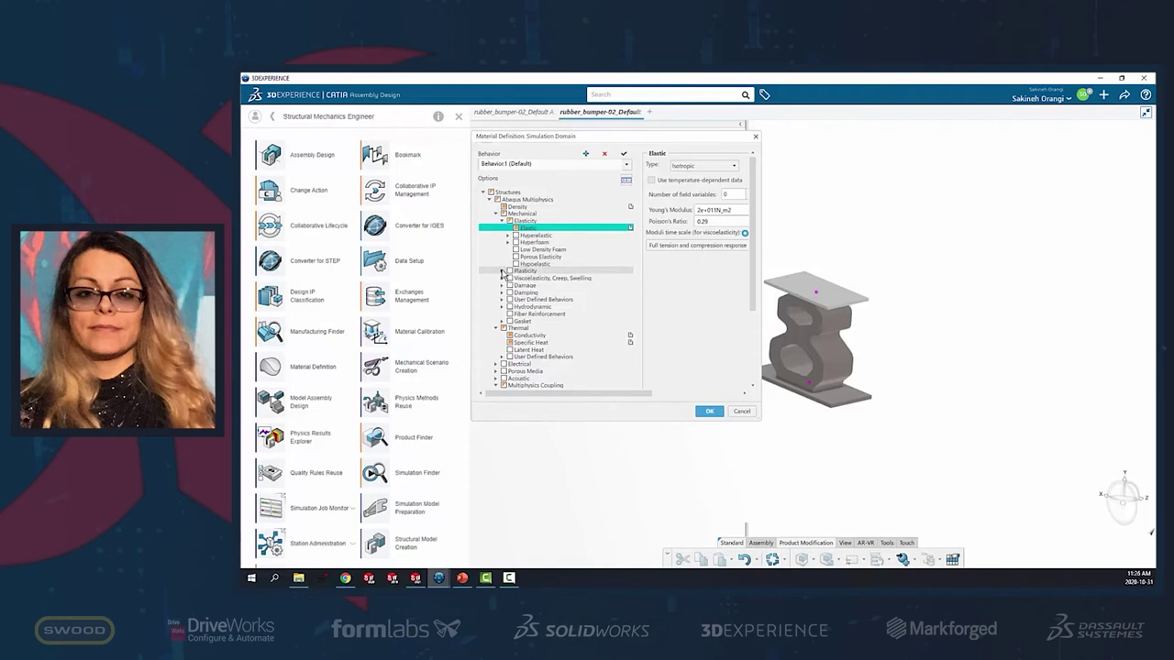
Examine the plasticity, the viscoelasticity, creep and swelling, and the damage options available in the material's simulation domain
{"action": "left_click", "coordinate": [503, 272]}
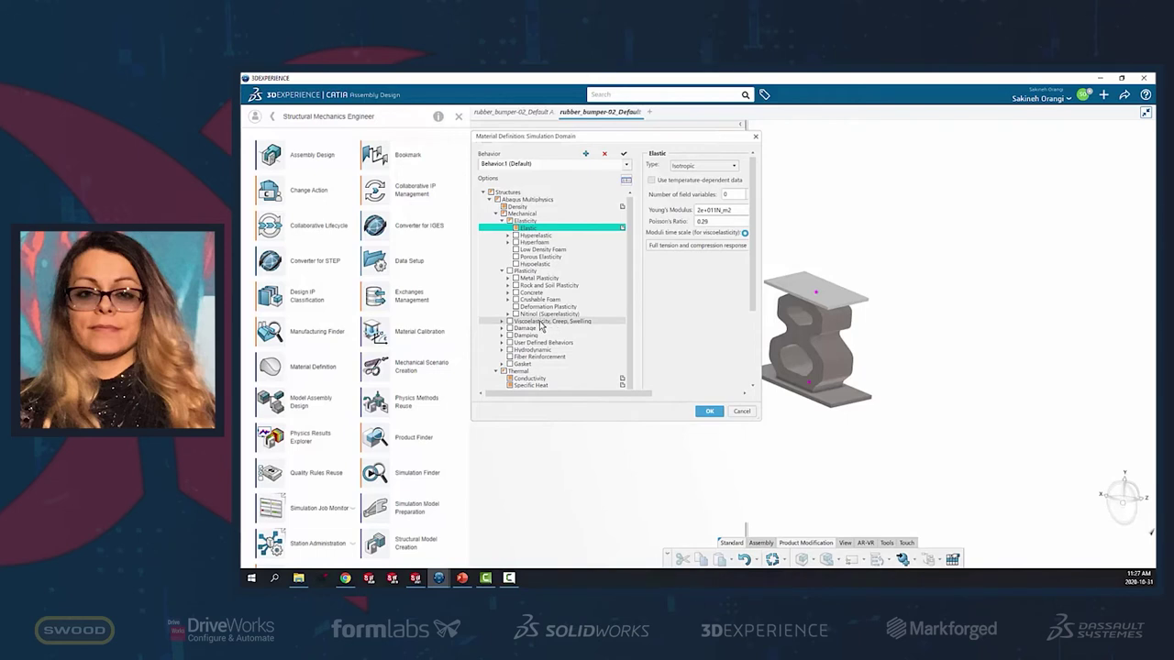
{"action": "left_click", "coordinate": [503, 272]}
{"action": "left_click", "coordinate": [503, 278]}
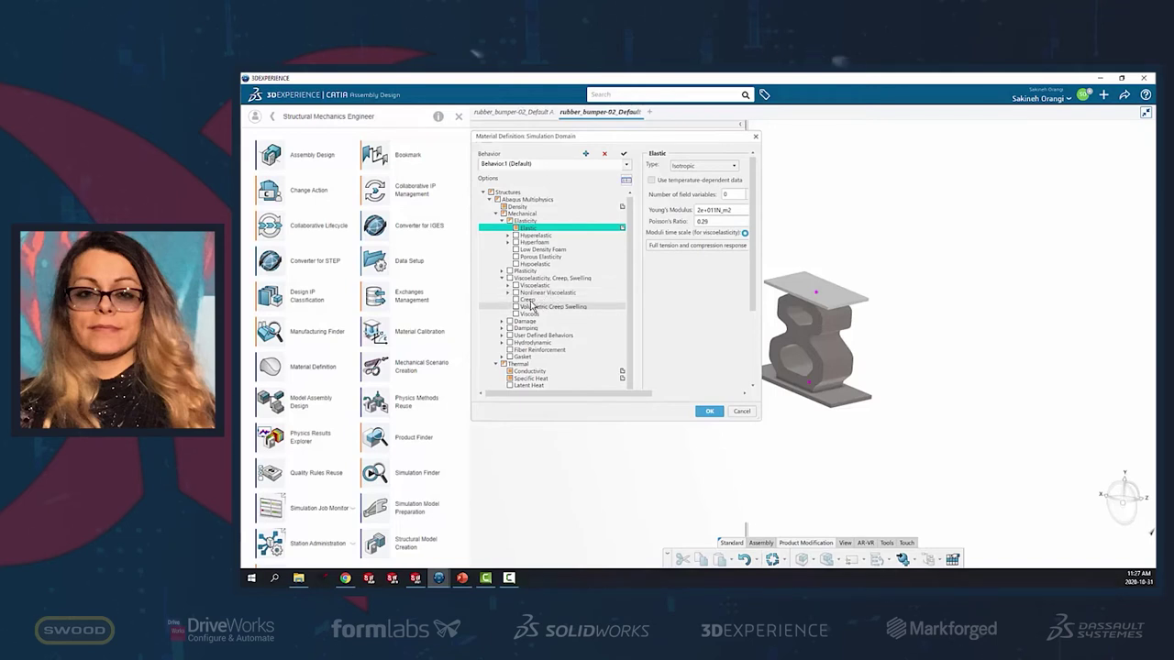
{"action": "left_click", "coordinate": [503, 322]}
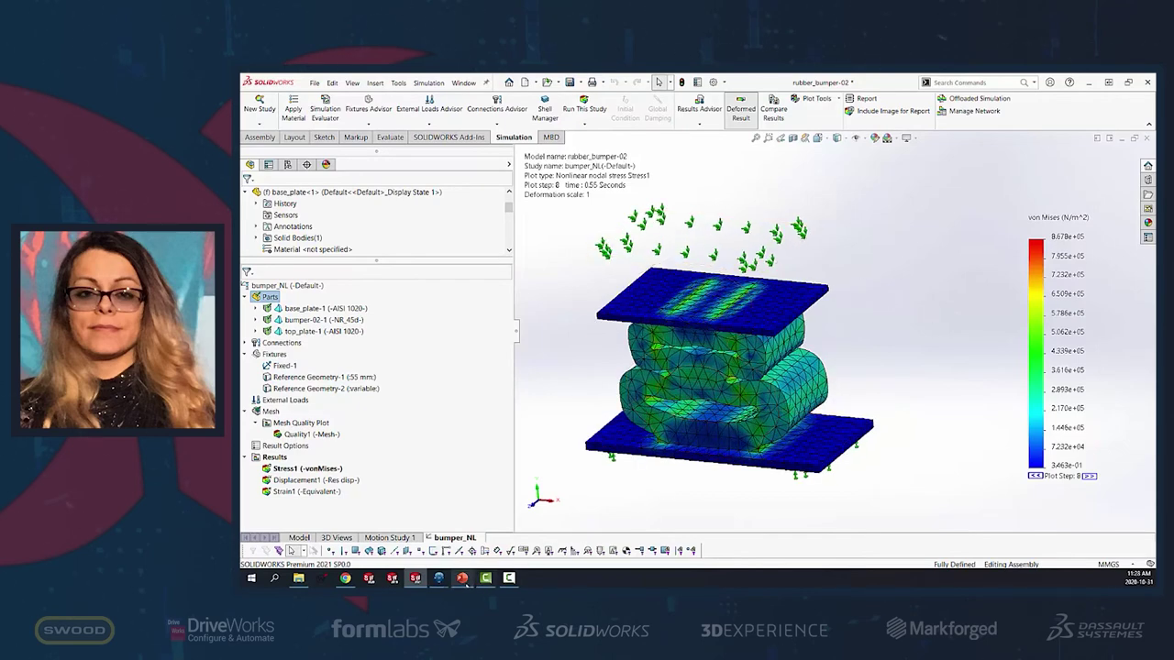
Switch to the PowerPoint presentation, show the Benefits of SimuliaWorks slide full screen and exit the slide show
{"action": "left_click", "coordinate": [463, 580]}
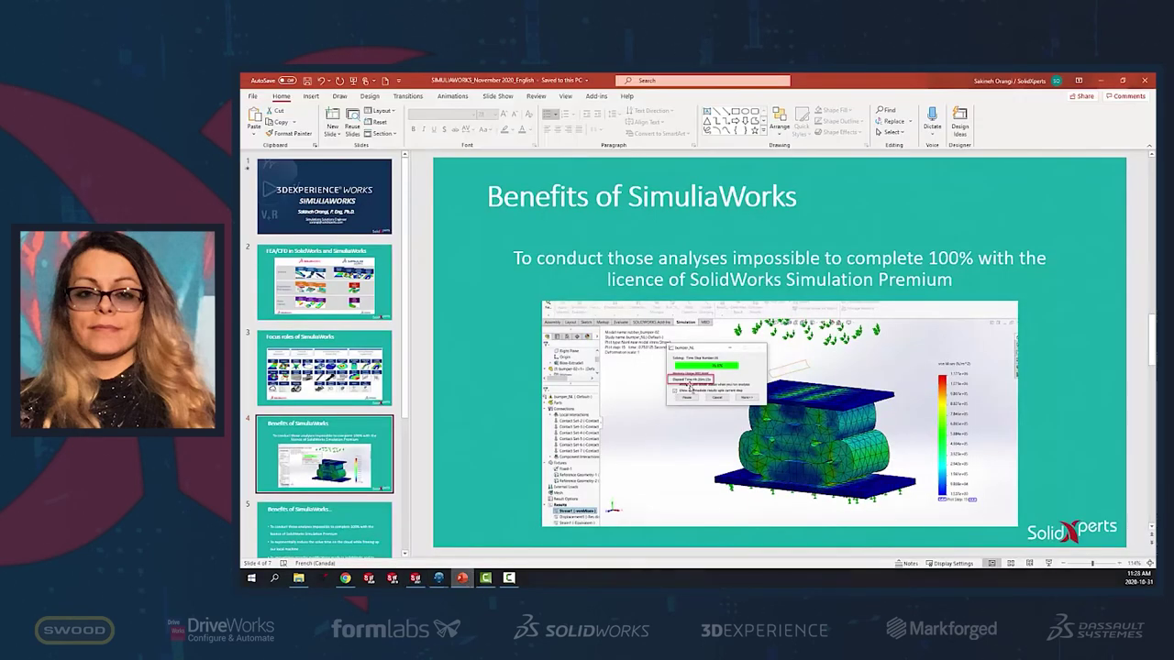
{"action": "left_click", "coordinate": [1048, 563]}
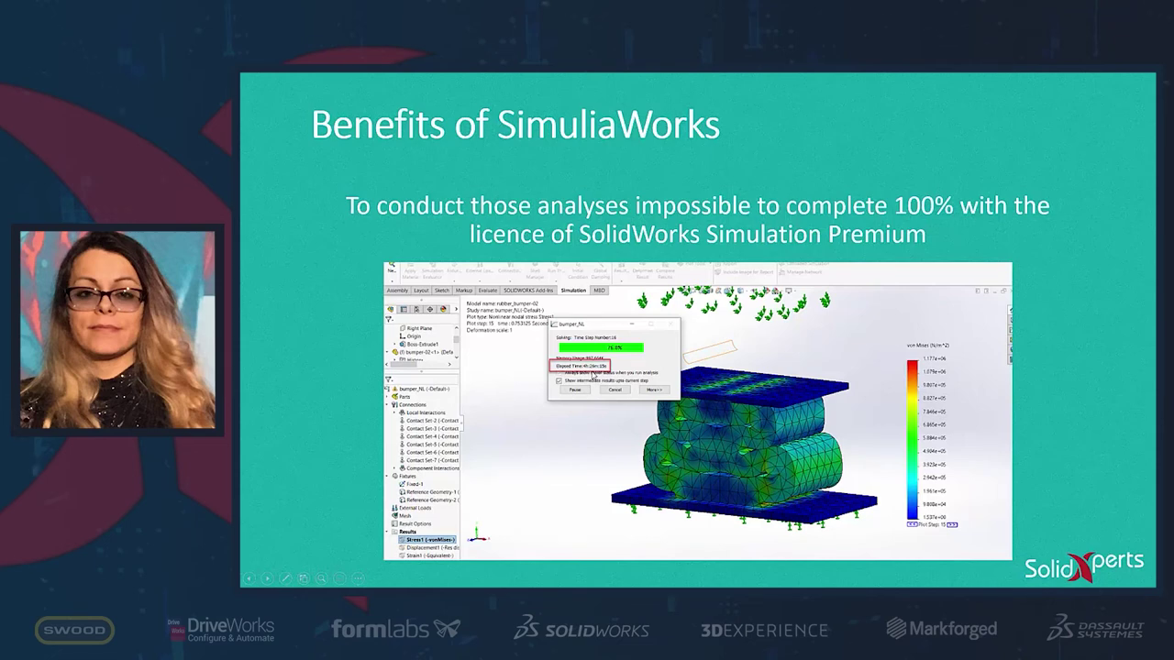
{"action": "key", "text": "Escape"}
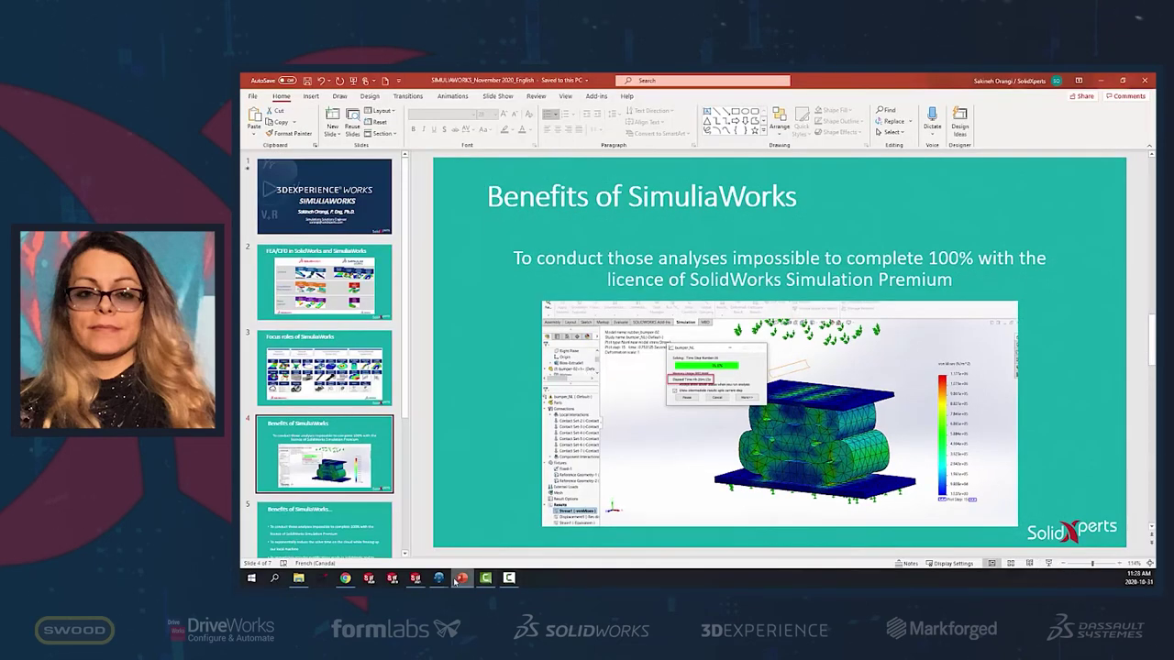
Switch to the 3DEXPERIENCE mechanical scenario and run its simulation at the Local interactive location on 4 cores
{"action": "mouse_move", "coordinate": [438, 581]}
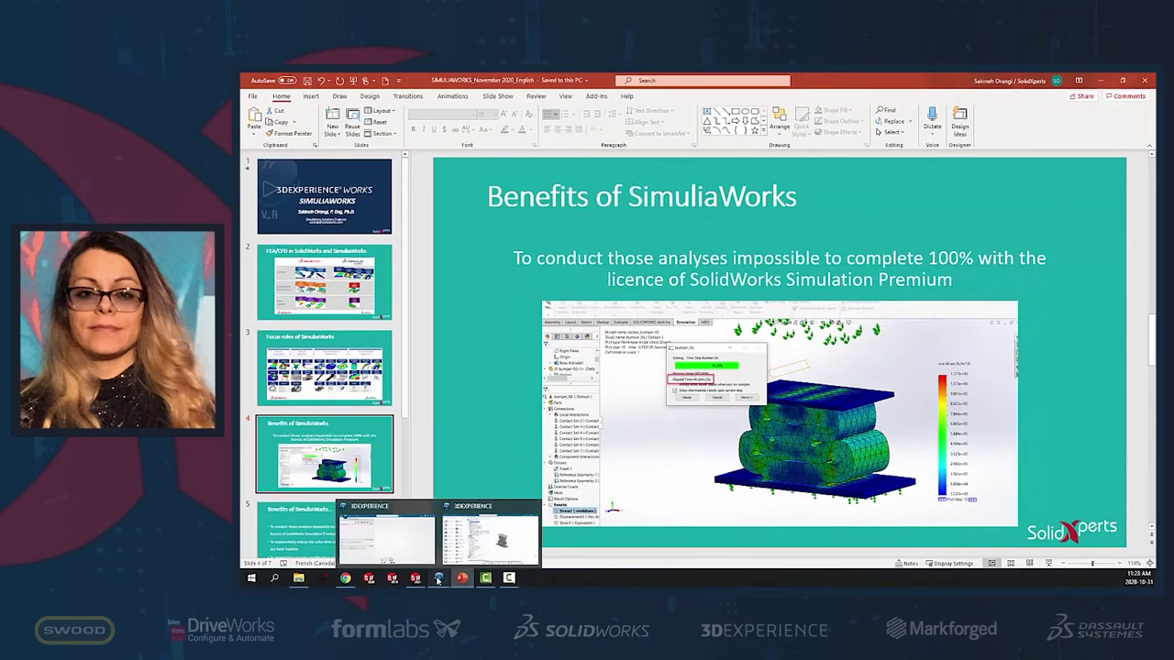
{"action": "left_click", "coordinate": [491, 539]}
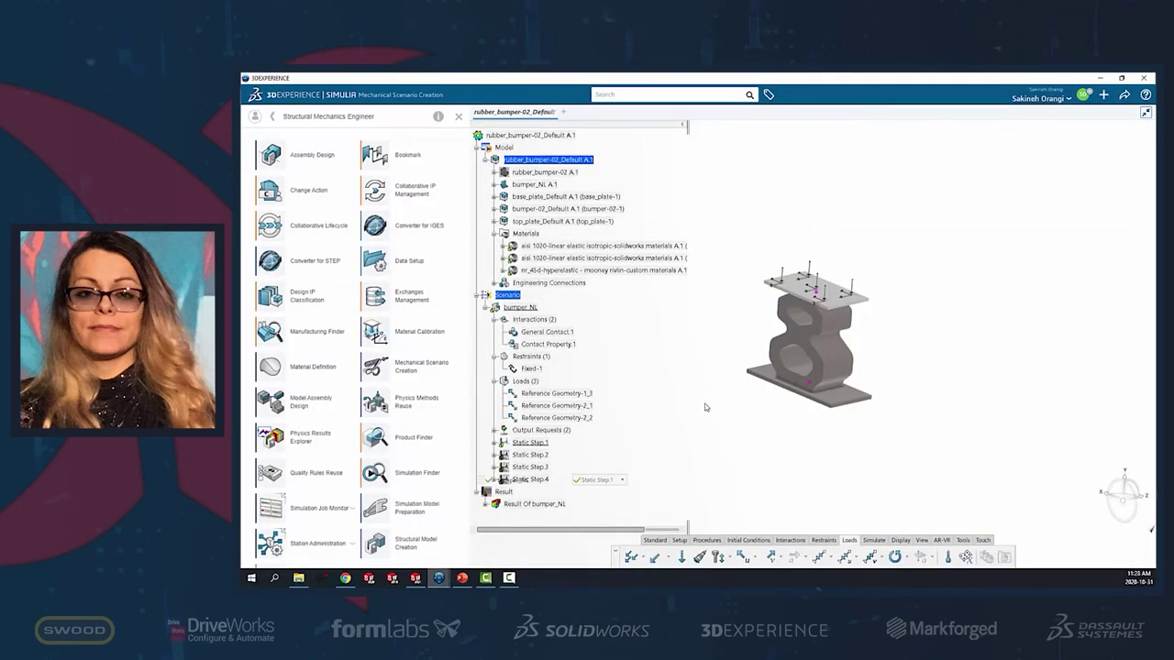
{"action": "left_click", "coordinate": [879, 542]}
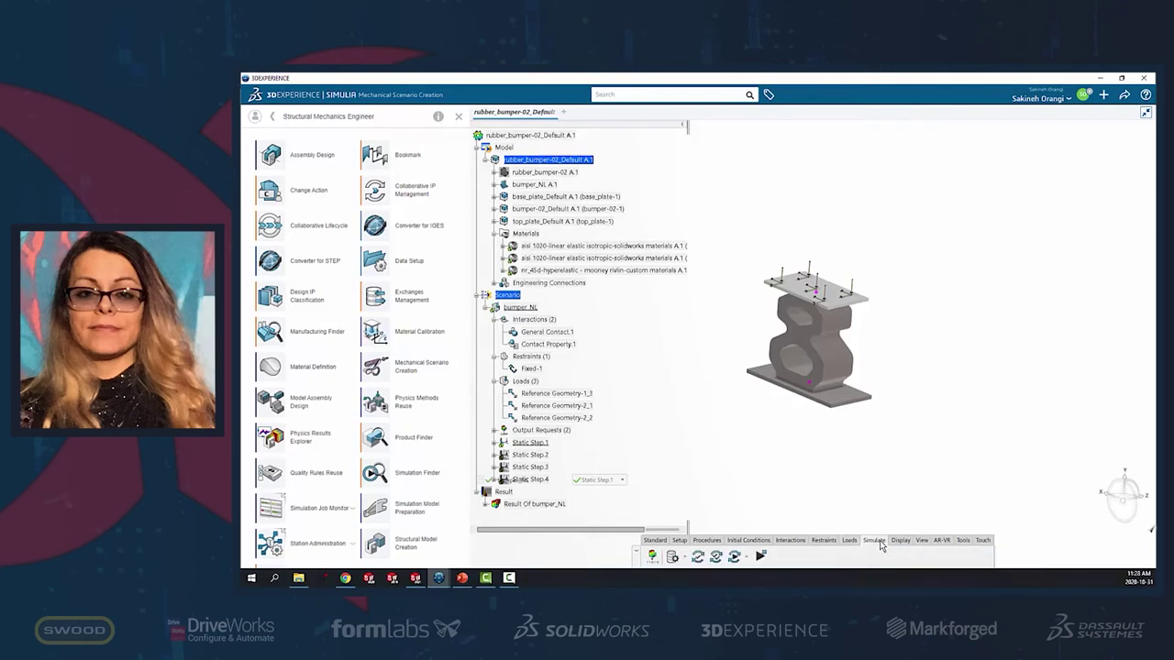
{"action": "left_click", "coordinate": [737, 558]}
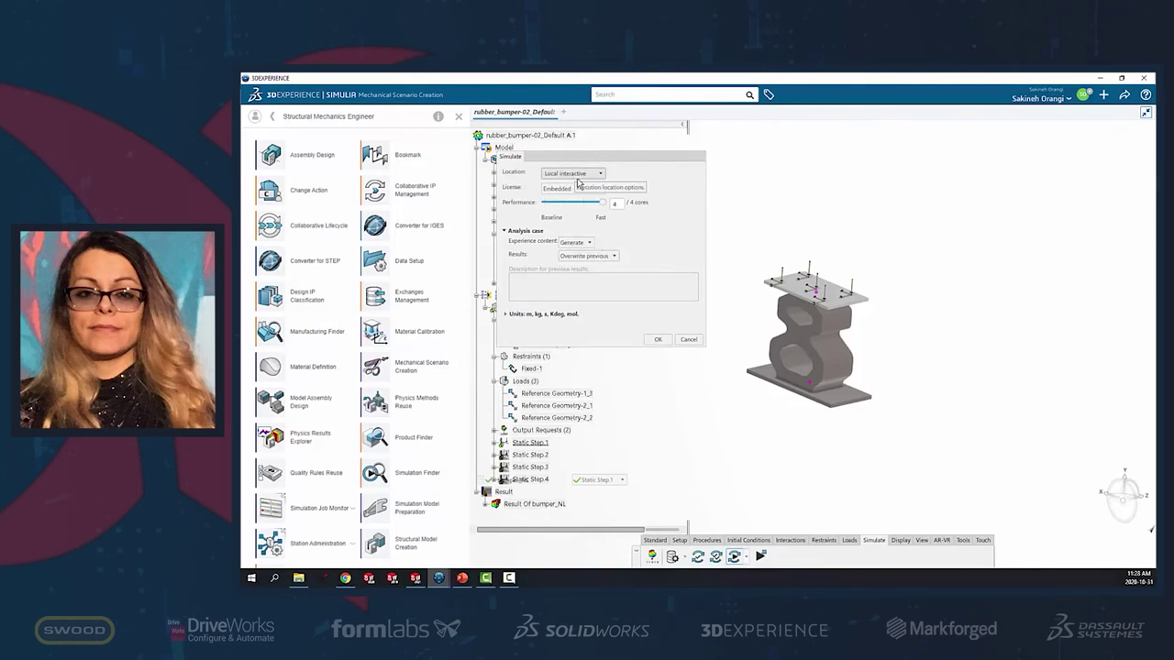
{"action": "left_click", "coordinate": [658, 340]}
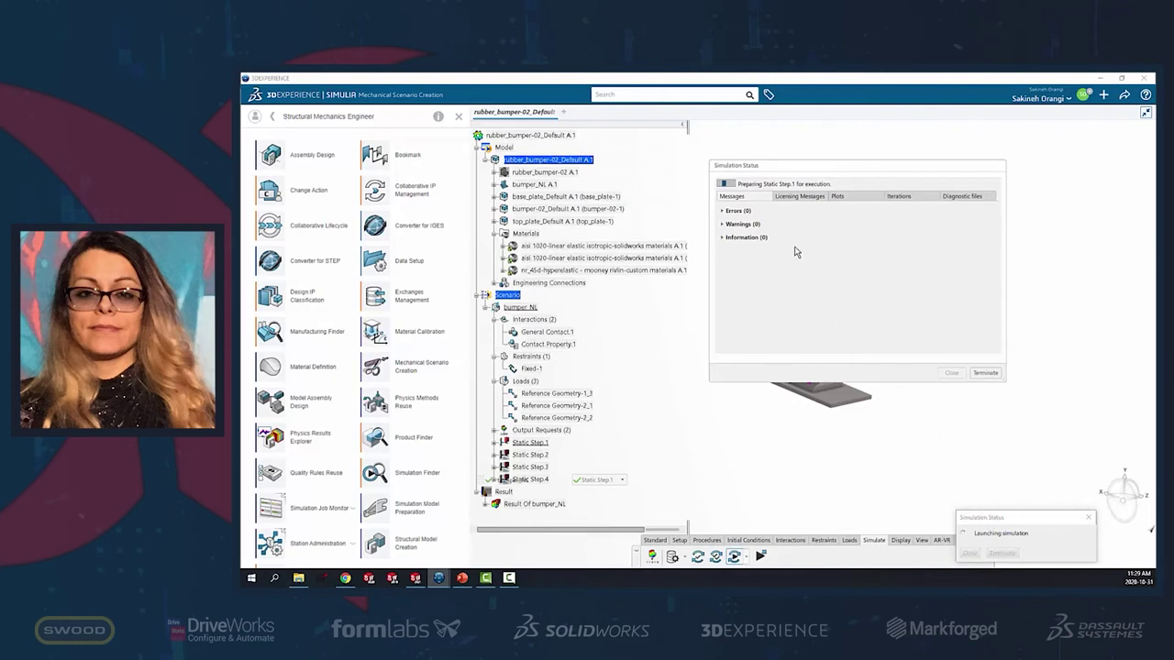
Move the simulation status window aside and check the running job's iterations and the plot of total time versus increment
{"action": "left_click_drag", "start_coordinate": [754, 167], "coordinate": [624, 162]}
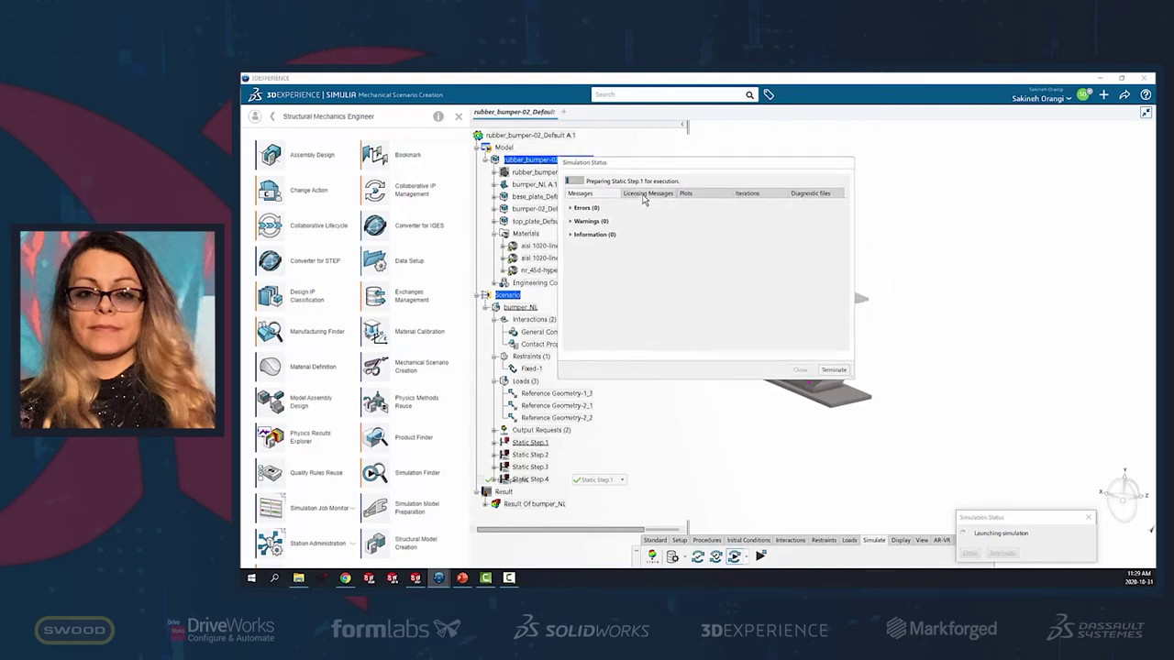
{"action": "left_click", "coordinate": [645, 194]}
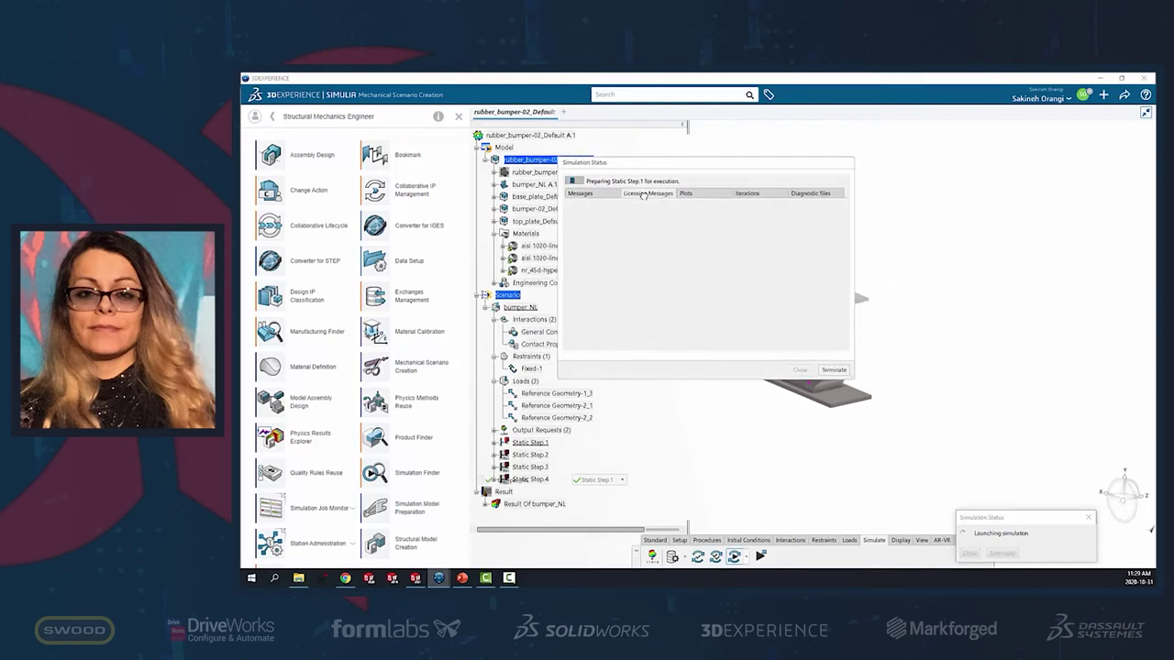
{"action": "left_click", "coordinate": [695, 195]}
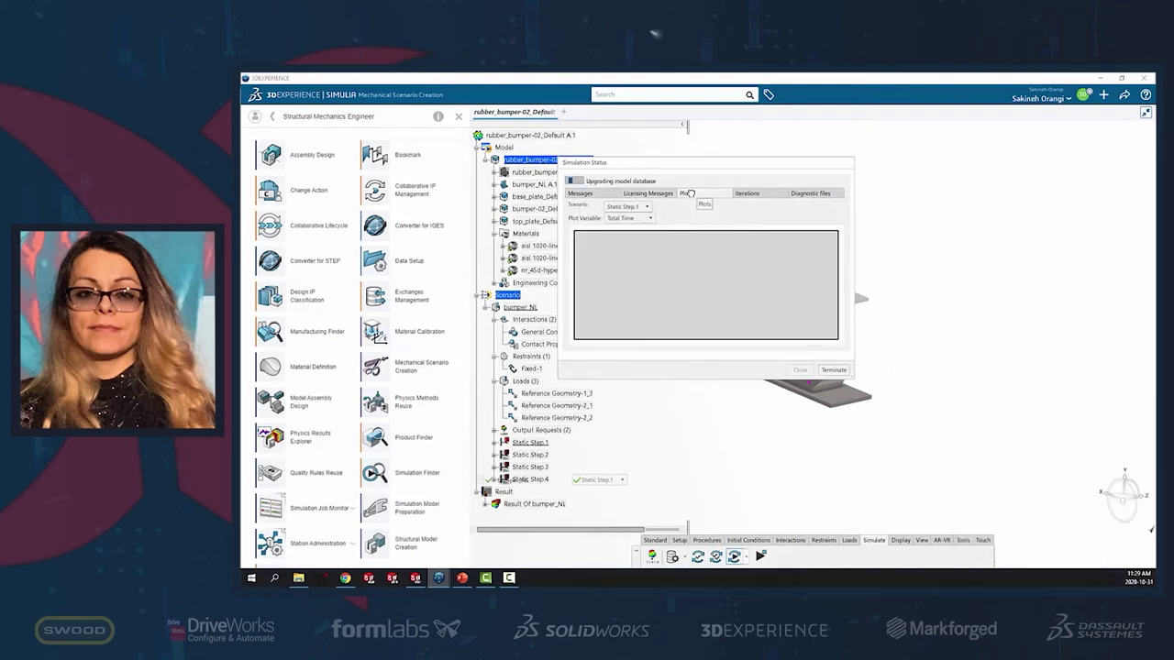
{"action": "left_click", "coordinate": [746, 195]}
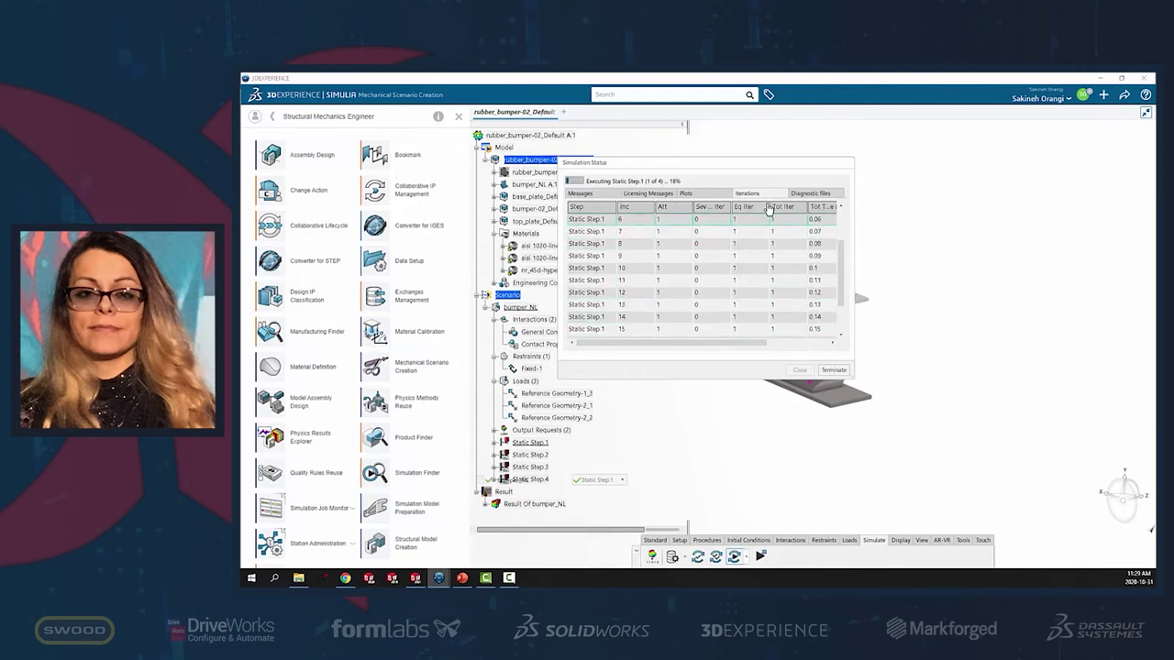
{"action": "left_click", "coordinate": [686, 193]}
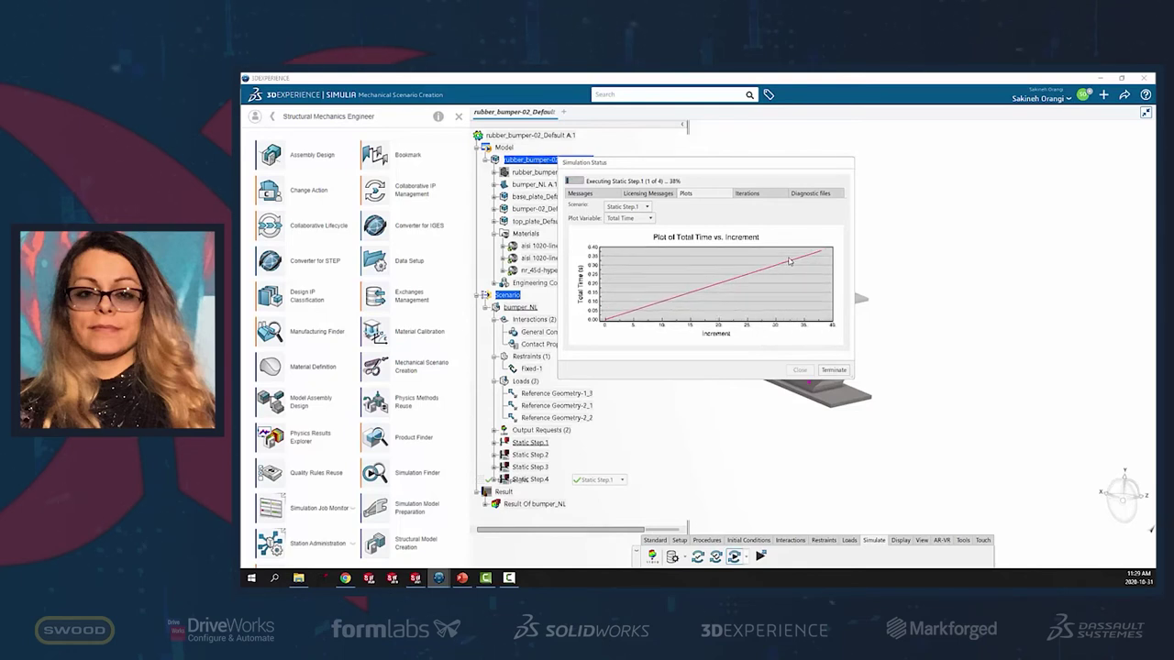
Expand the running job's licensing messages and check its errors, warnings and information messages
{"action": "left_click", "coordinate": [649, 196]}
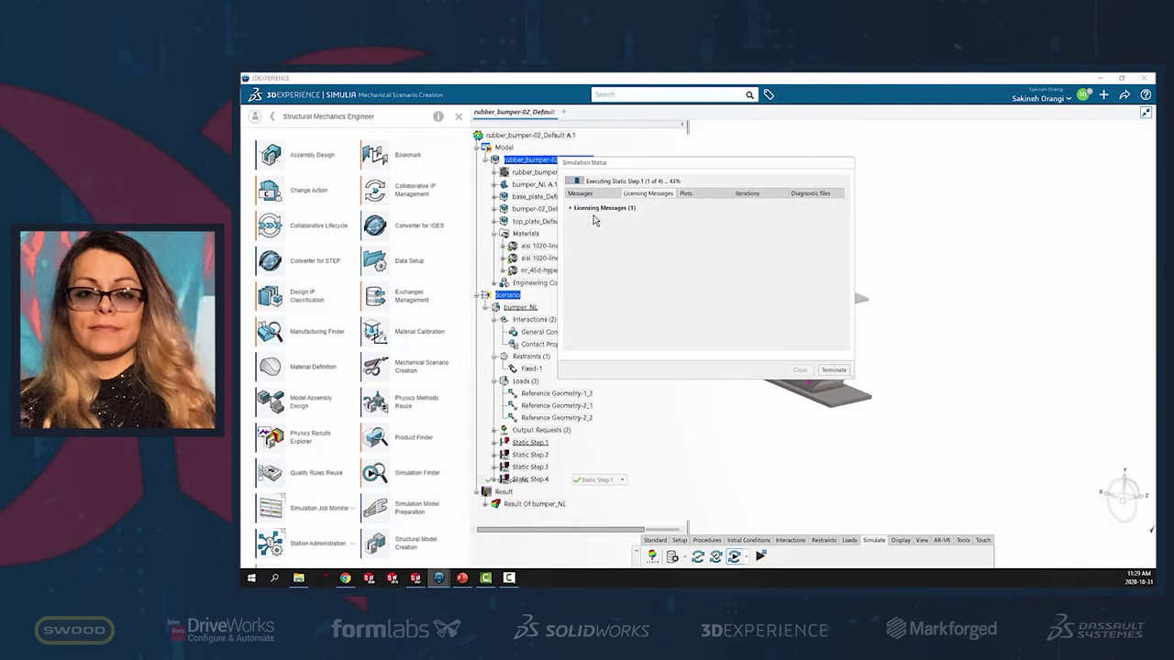
{"action": "left_click", "coordinate": [570, 209]}
{"action": "left_click", "coordinate": [600, 195]}
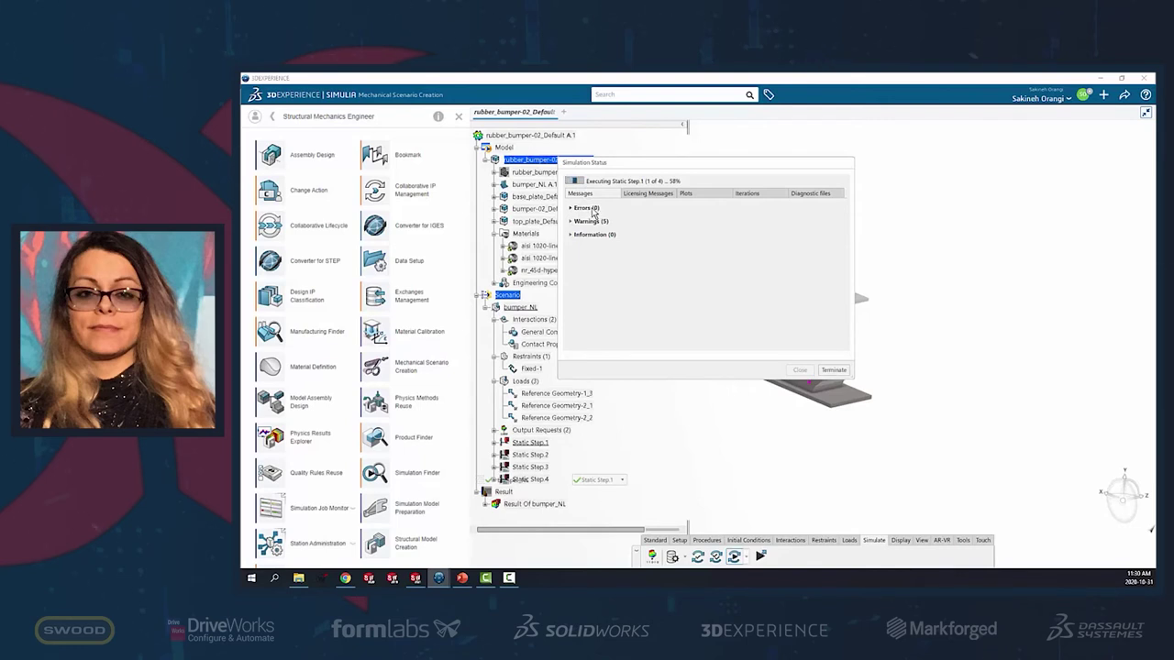
Follow the job's progress through the latest Static Step.1 iterations, keeping the status window clear of the bumper model
{"action": "left_click", "coordinate": [688, 195]}
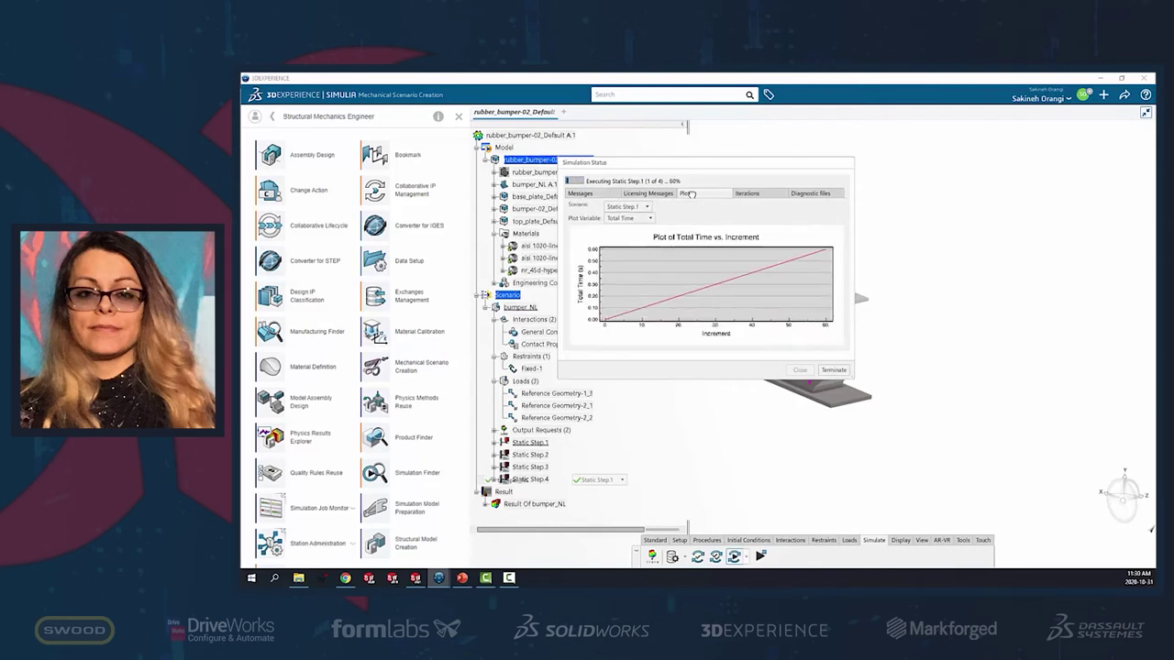
{"action": "left_click", "coordinate": [747, 193]}
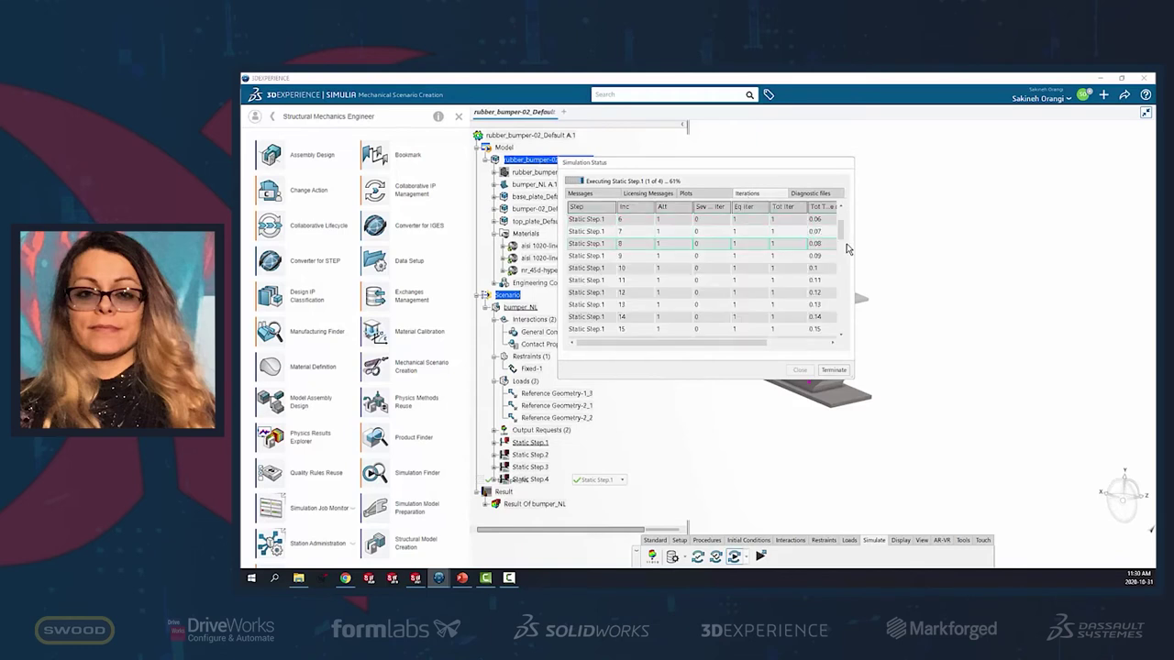
{"action": "left_click_drag", "start_coordinate": [841, 238], "coordinate": [856, 336]}
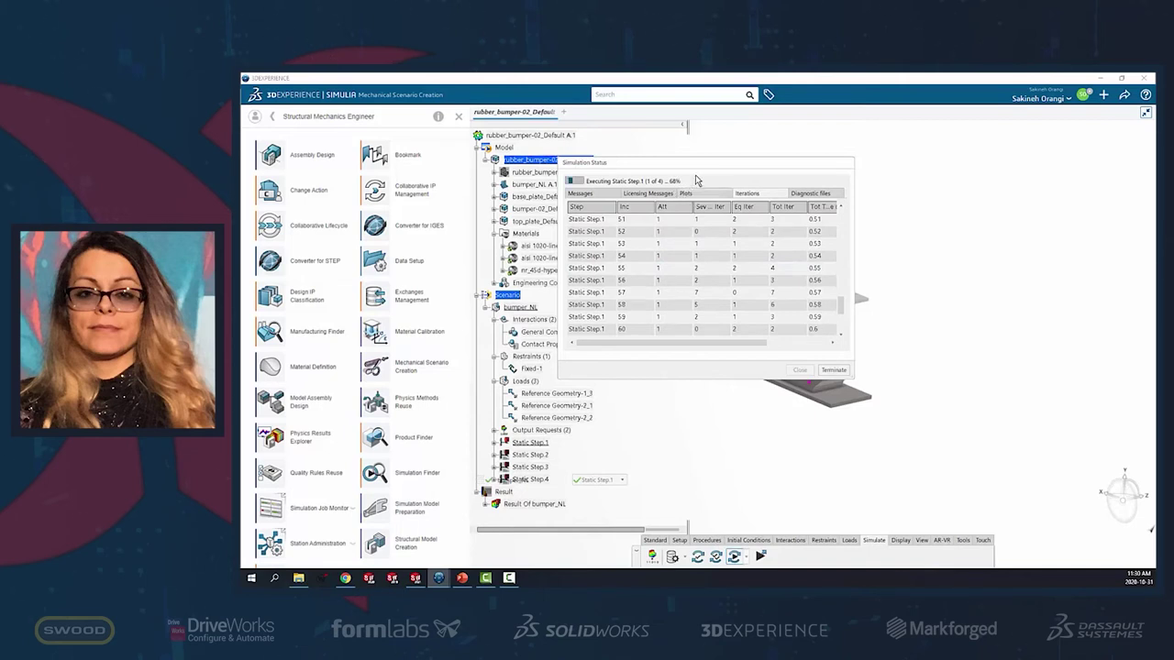
{"action": "left_click_drag", "start_coordinate": [707, 167], "coordinate": [826, 132]}
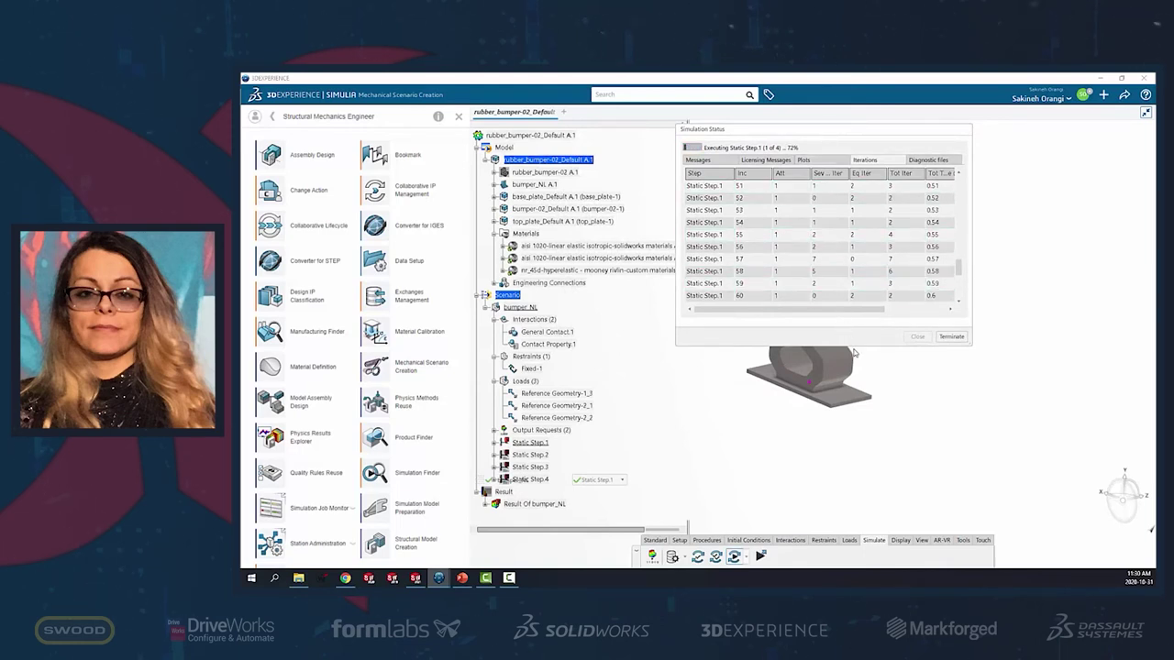
{"action": "left_click_drag", "start_coordinate": [786, 130], "coordinate": [512, 135]}
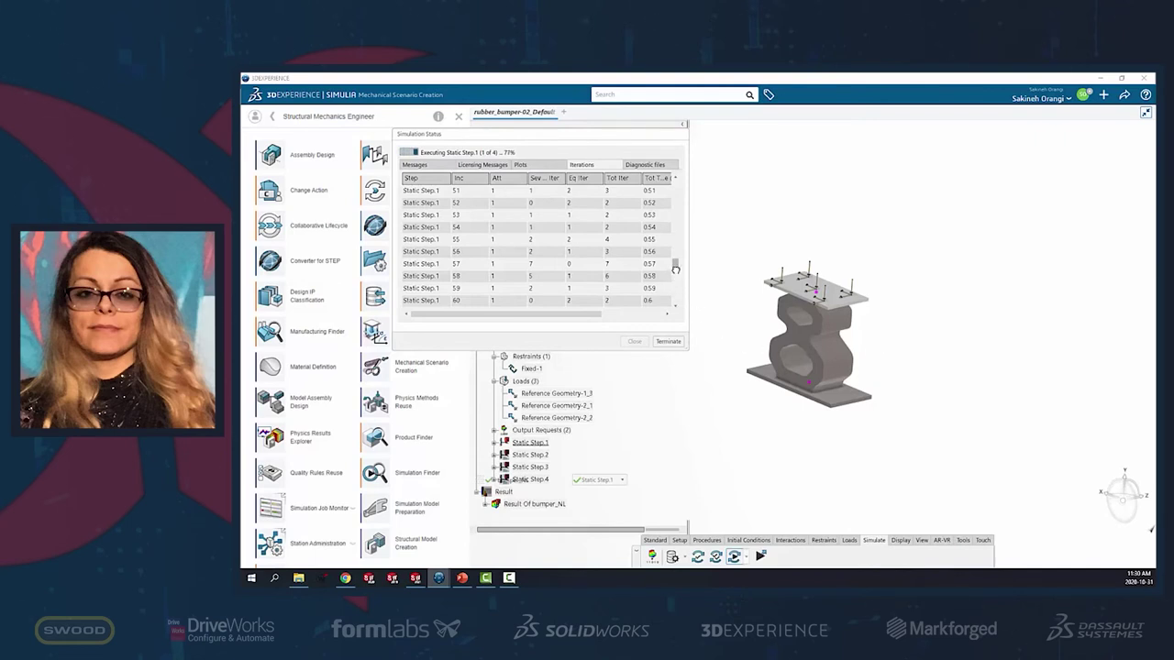
{"action": "scroll", "coordinate": [675, 286], "scroll_direction": "down", "scroll_amount": 6}
{"action": "left_click", "coordinate": [501, 167]}
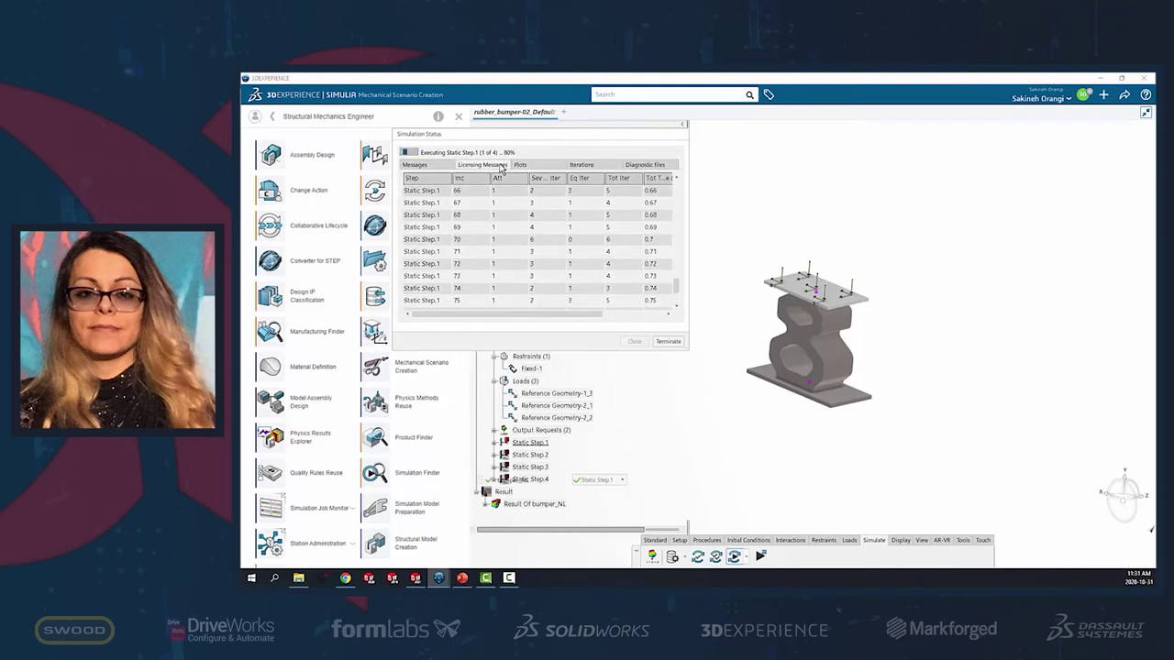
Check the running job's total time versus increment plot and follow the latest Static Step.1 iterations as it runs
{"action": "left_click", "coordinate": [521, 165]}
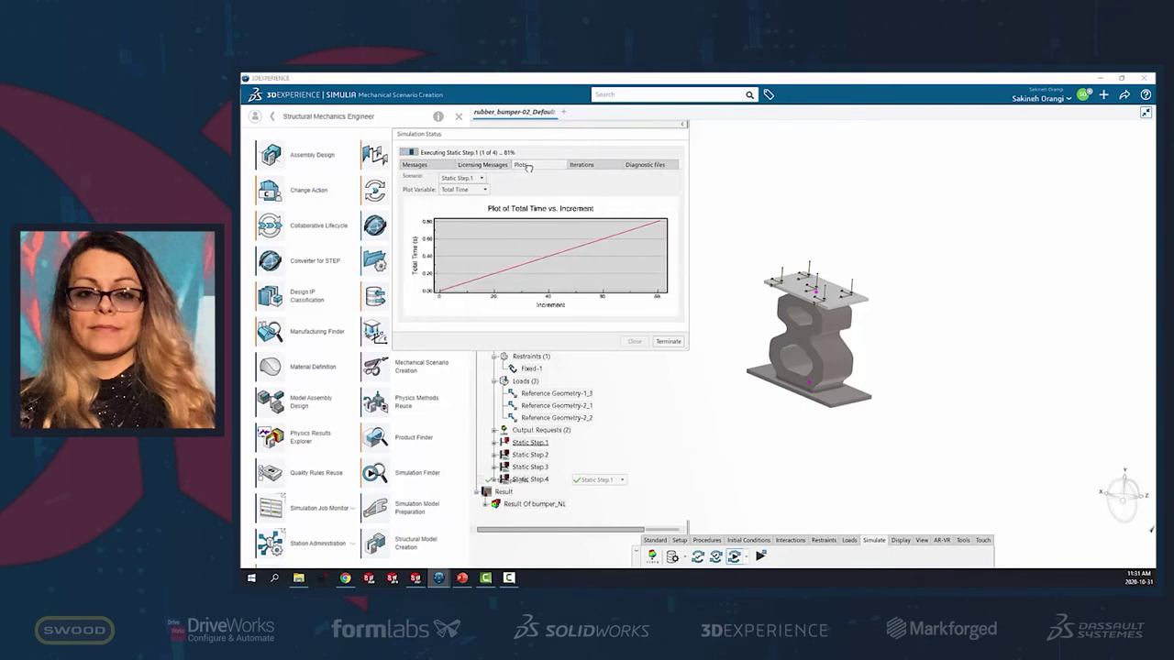
{"action": "left_click", "coordinate": [592, 166]}
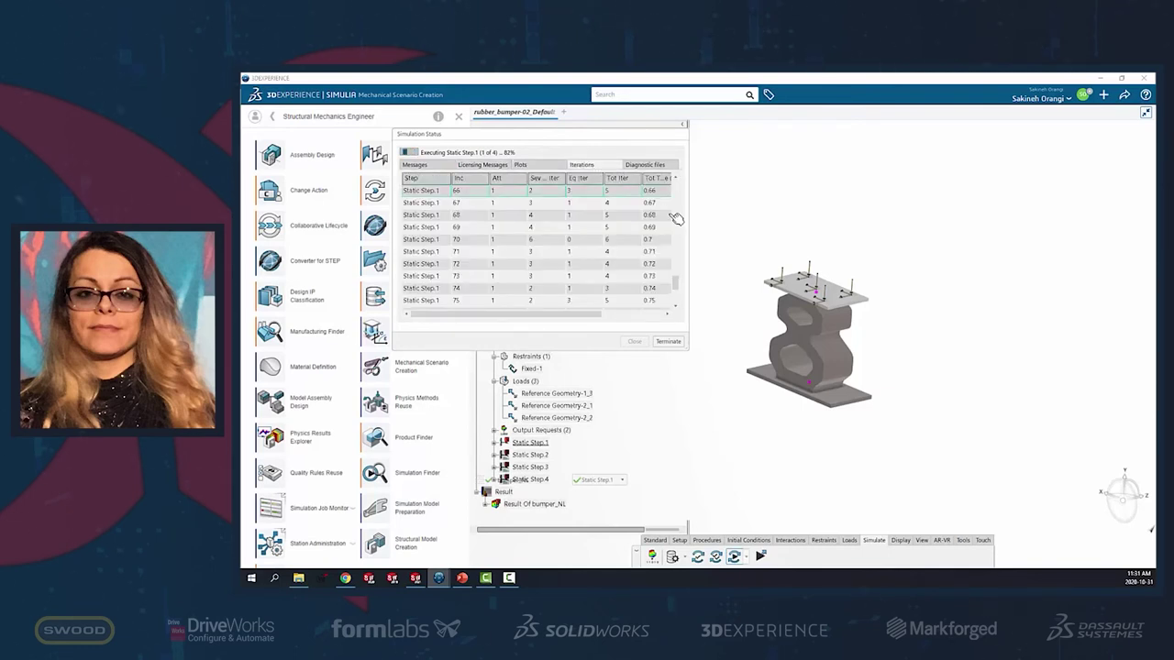
{"action": "left_click_drag", "start_coordinate": [675, 286], "coordinate": [674, 305]}
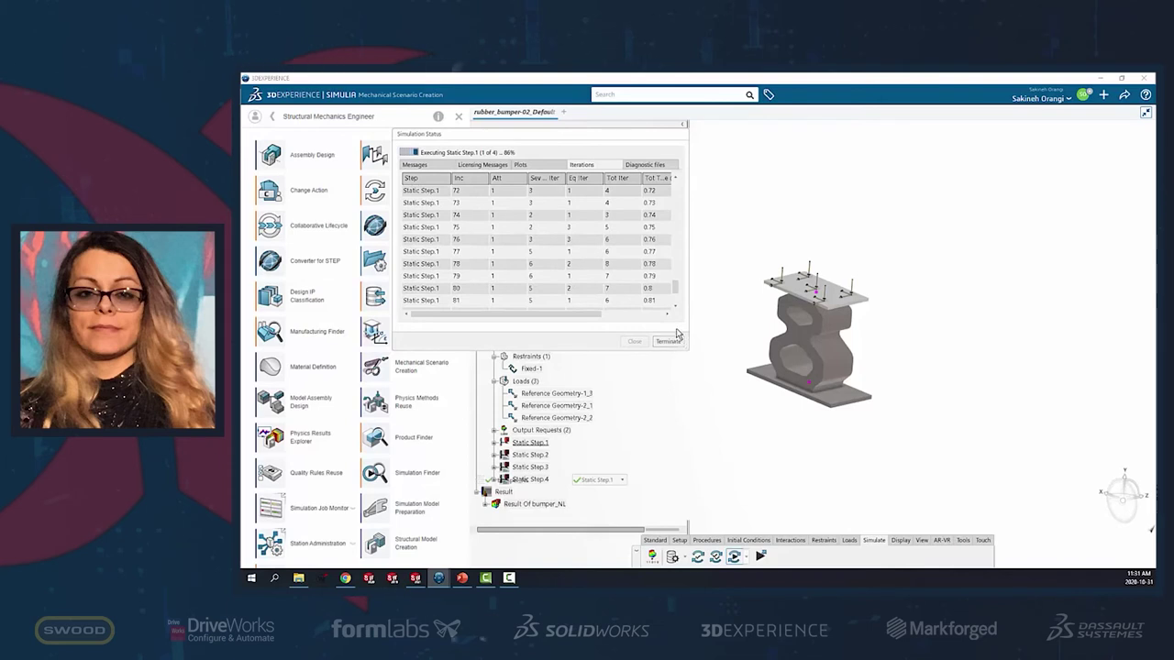
{"action": "scroll", "coordinate": [678, 298], "scroll_direction": "up", "scroll_amount": 1}
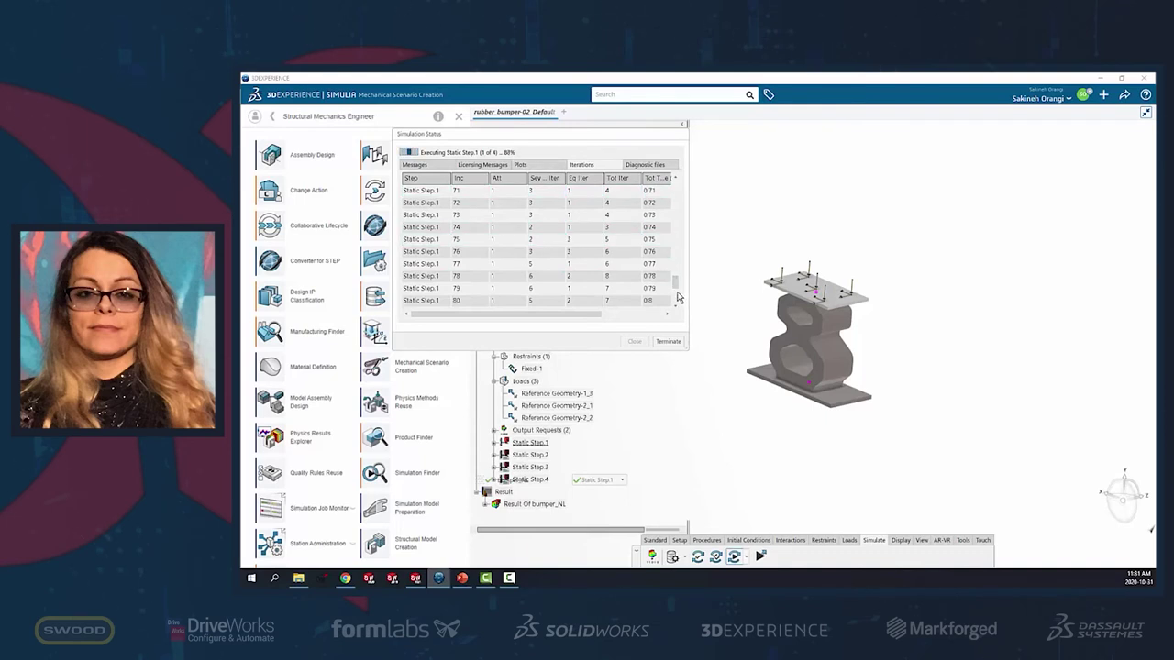
{"action": "scroll", "coordinate": [679, 302], "scroll_direction": "down", "scroll_amount": 3}
{"action": "scroll", "coordinate": [676, 309], "scroll_direction": "up", "scroll_amount": 1}
{"action": "scroll", "coordinate": [650, 267], "scroll_direction": "up", "scroll_amount": 1}
{"action": "scroll", "coordinate": [649, 262], "scroll_direction": "up", "scroll_amount": 1}
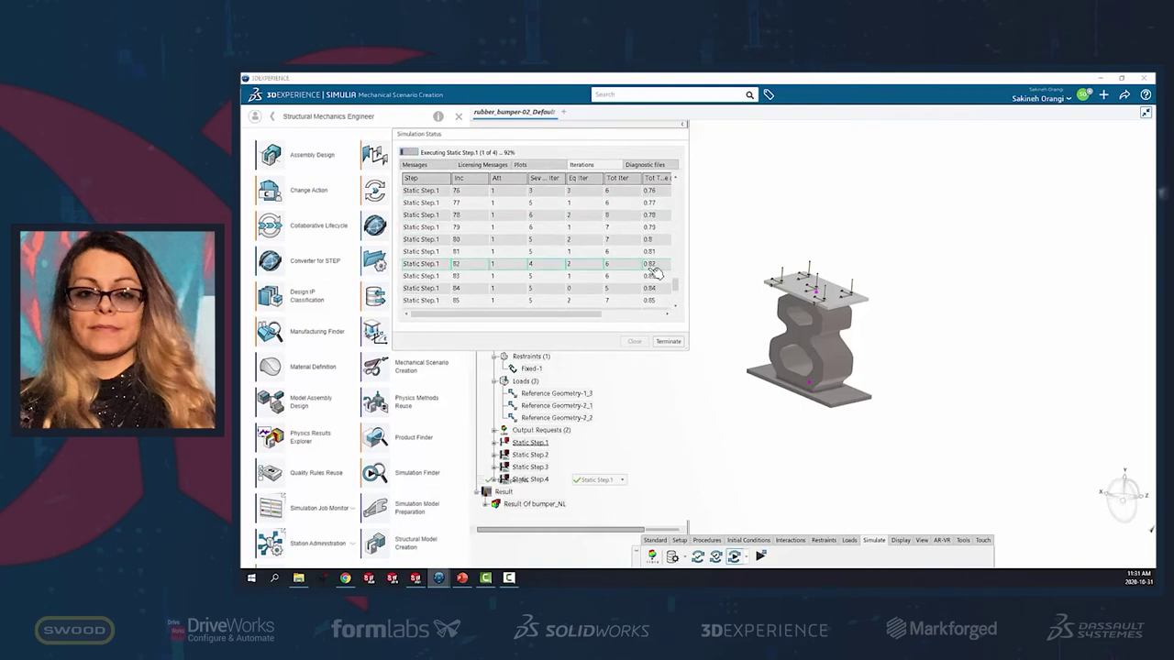
{"action": "left_click_drag", "start_coordinate": [675, 290], "coordinate": [675, 308]}
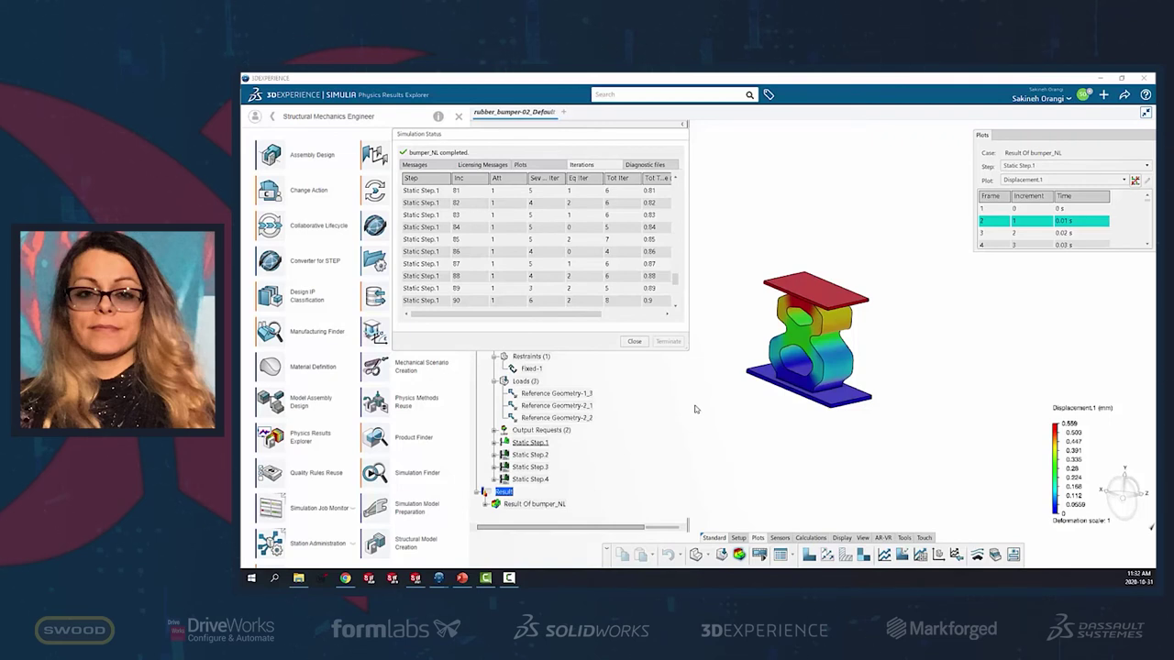
Close the simulation status window, narrow the model tree and display the Static Step.1 displacement at frame 101 (1 s)
{"action": "left_click", "coordinate": [635, 342]}
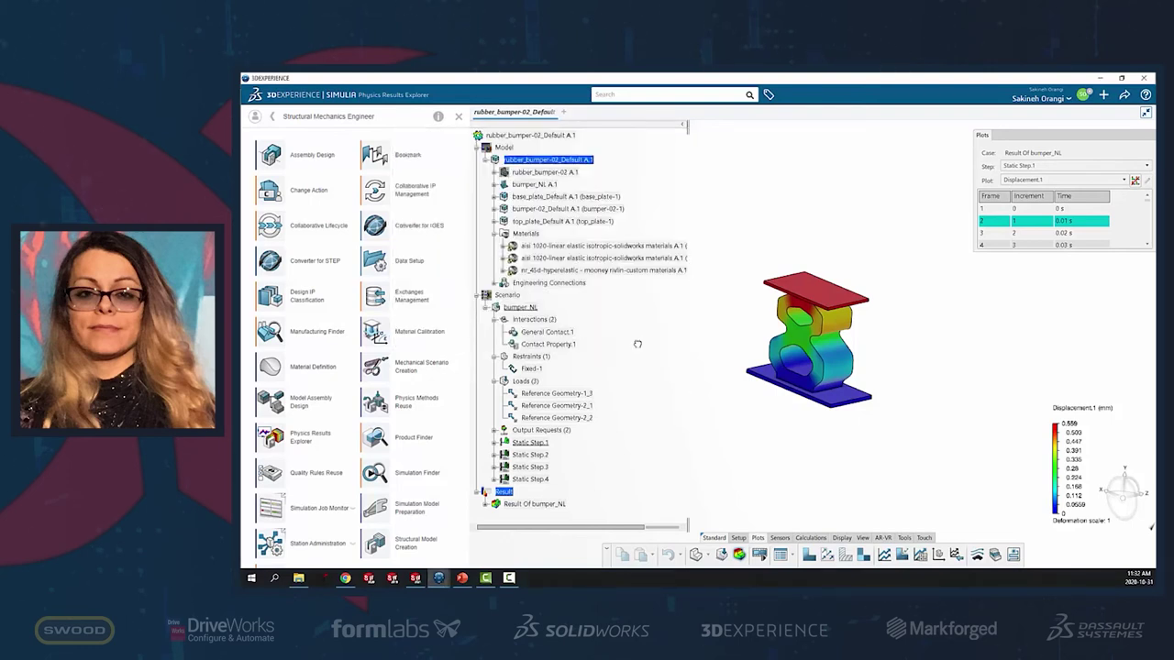
{"action": "left_click_drag", "start_coordinate": [687, 128], "coordinate": [637, 129]}
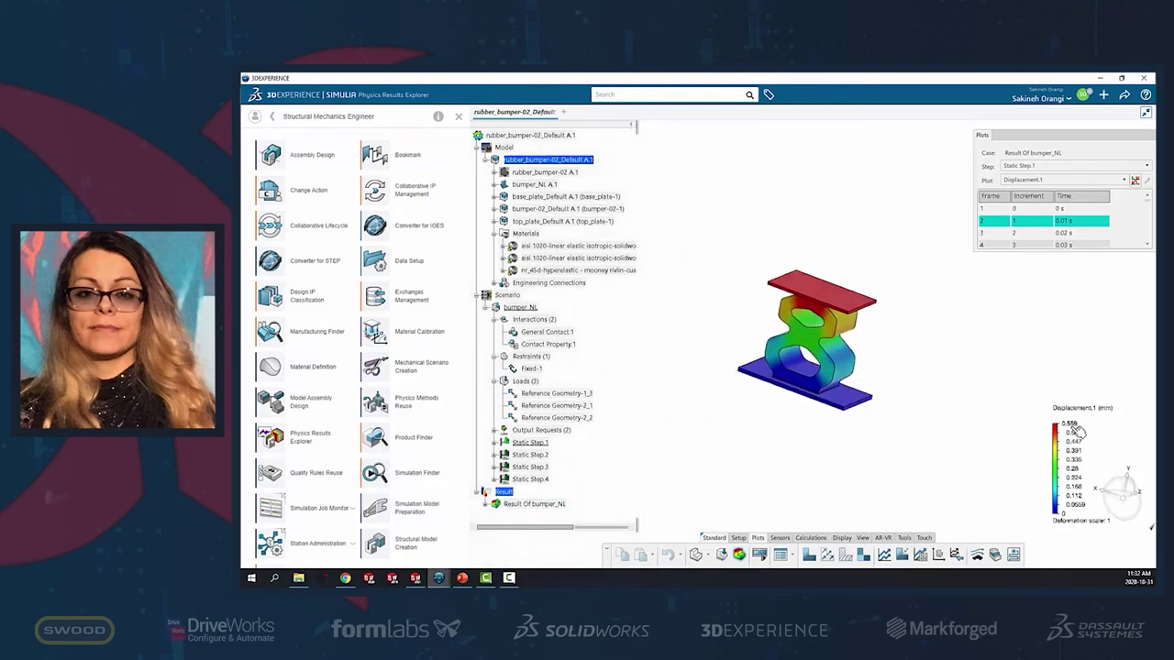
{"action": "left_click_drag", "start_coordinate": [1147, 208], "coordinate": [1147, 243]}
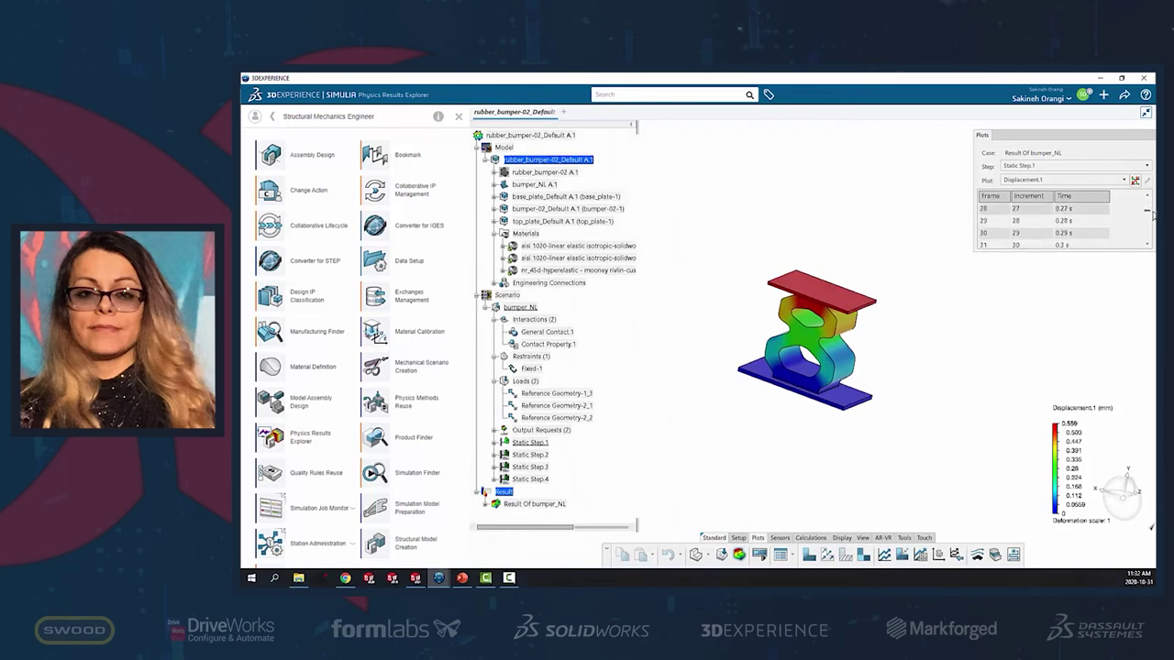
{"action": "left_click", "coordinate": [1094, 240]}
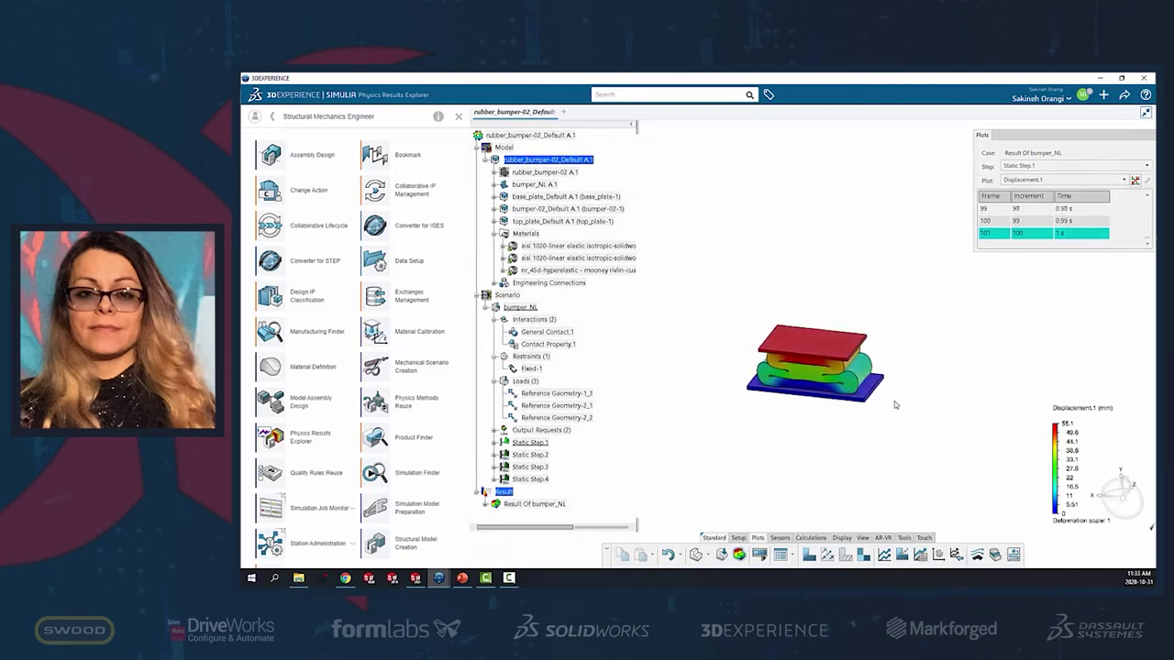
{"action": "scroll", "coordinate": [894, 401], "scroll_direction": "up", "scroll_amount": 2}
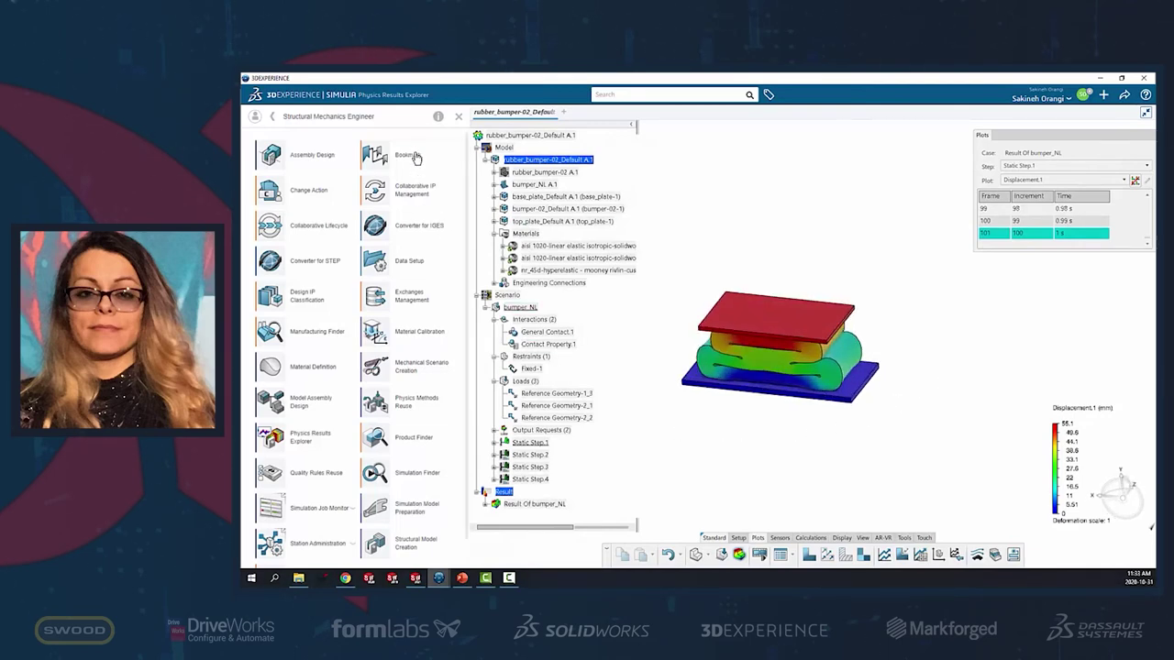
Close the role's app list and animate the displacement, jumping to the final frame and stepping back one frame before leaving the player
{"action": "left_click", "coordinate": [458, 117]}
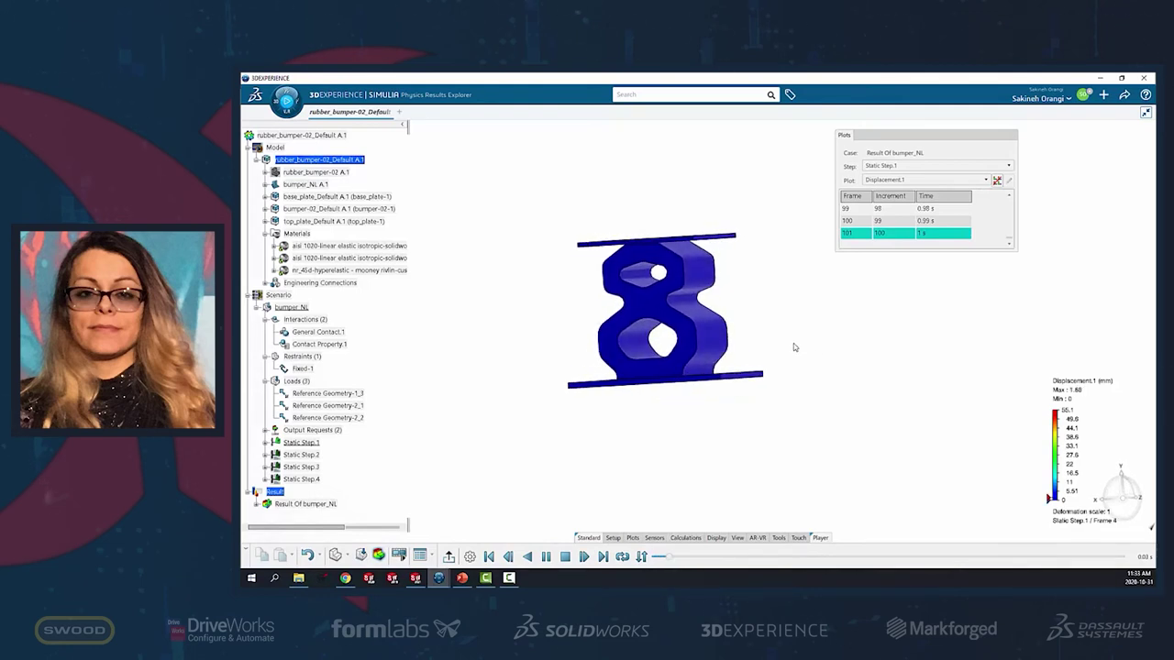
{"action": "middle_click_drag", "start_coordinate": [792, 318], "coordinate": [789, 336]}
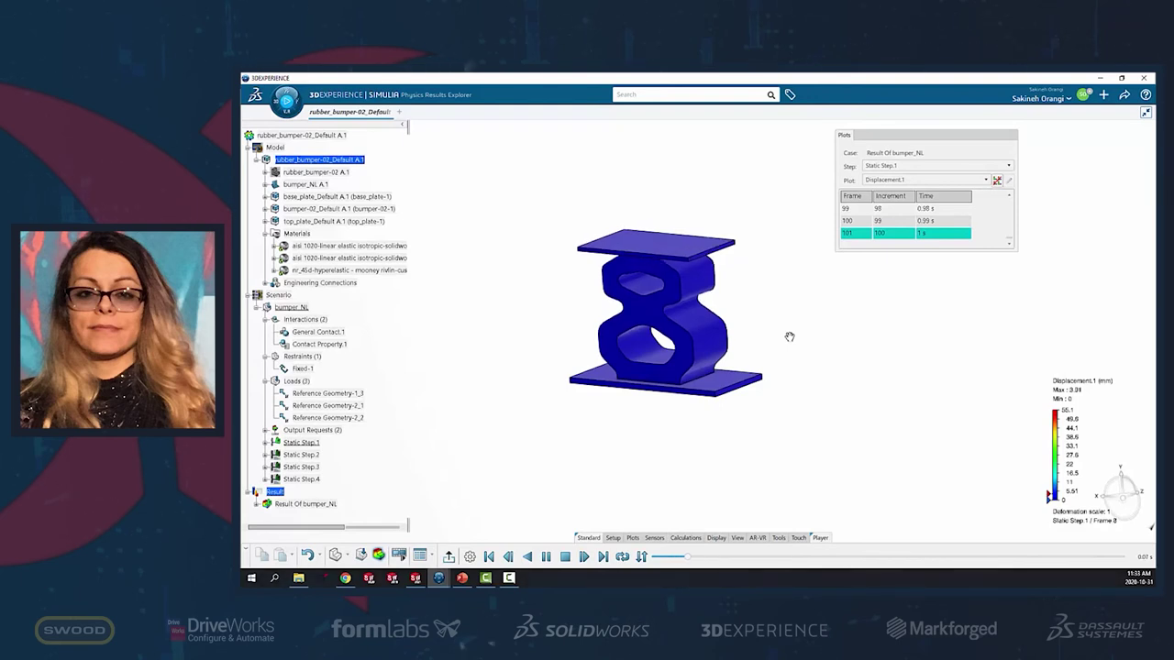
{"action": "scroll", "coordinate": [788, 337], "scroll_direction": "up", "scroll_amount": 2}
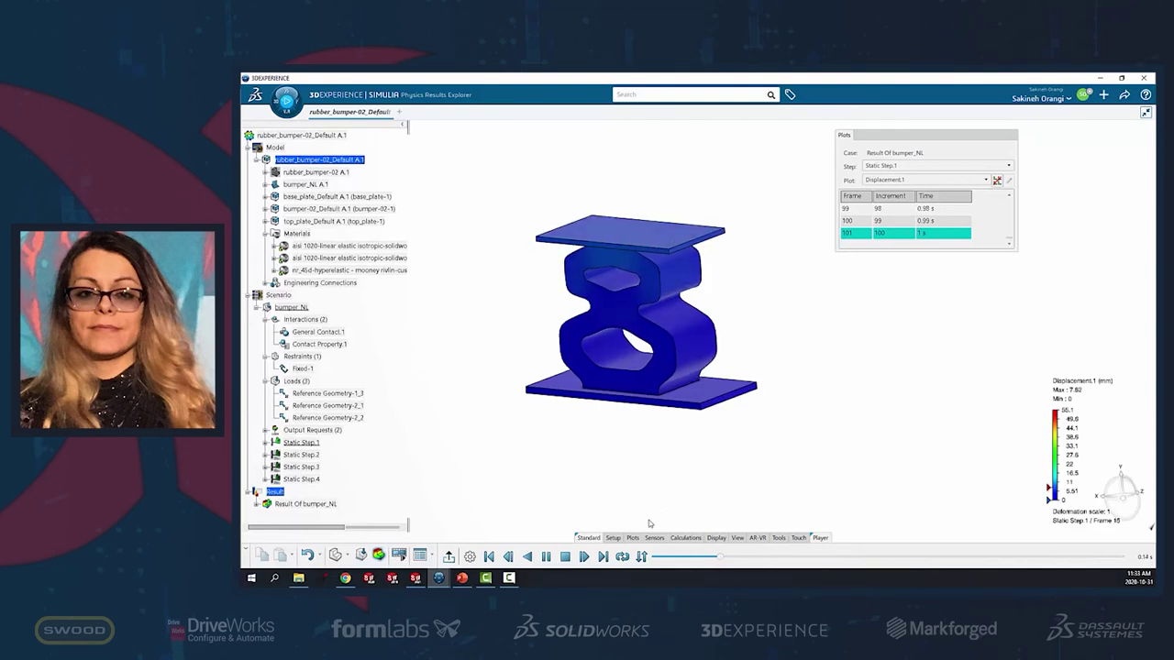
{"action": "left_click", "coordinate": [603, 557]}
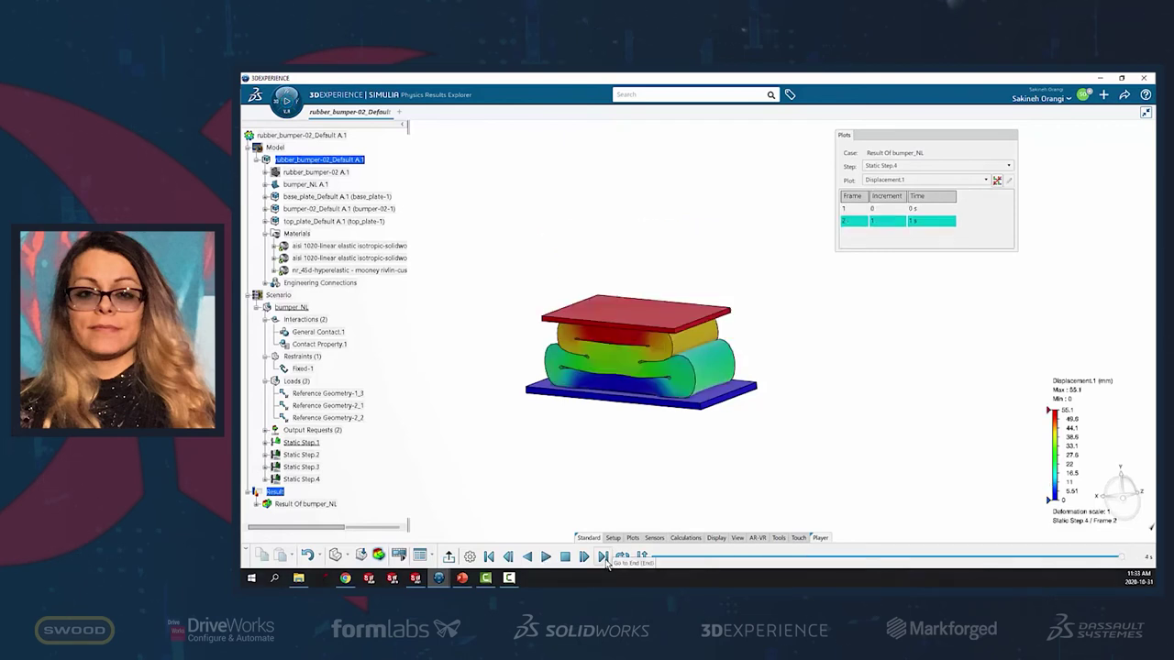
{"action": "left_click", "coordinate": [508, 556]}
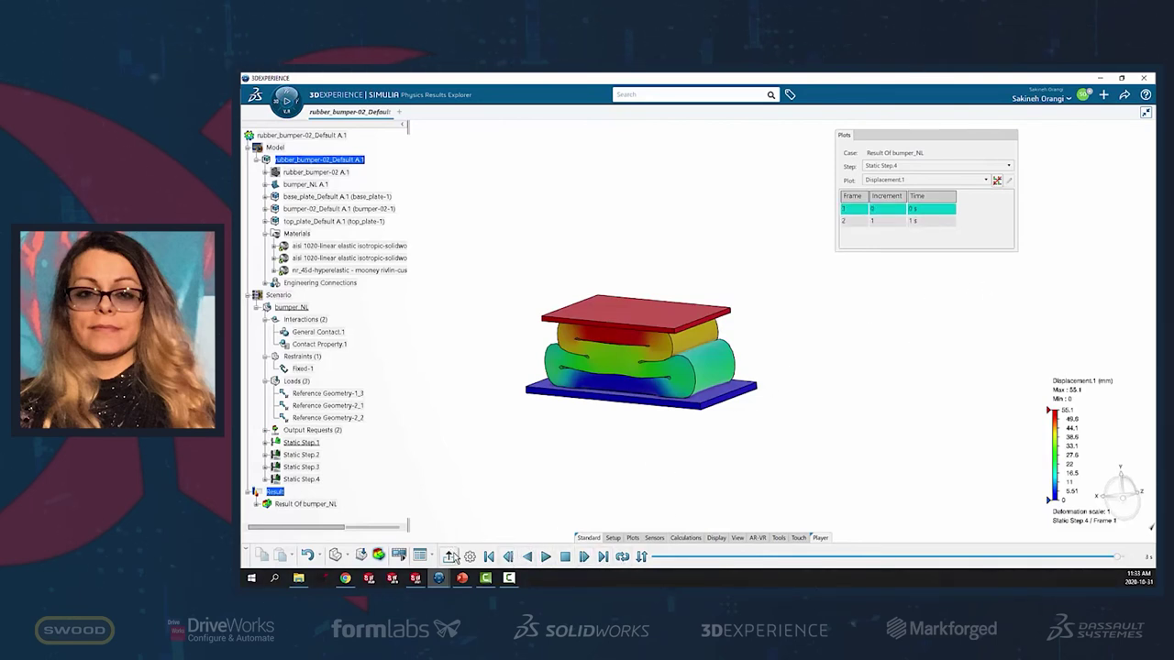
{"action": "left_click", "coordinate": [400, 556]}
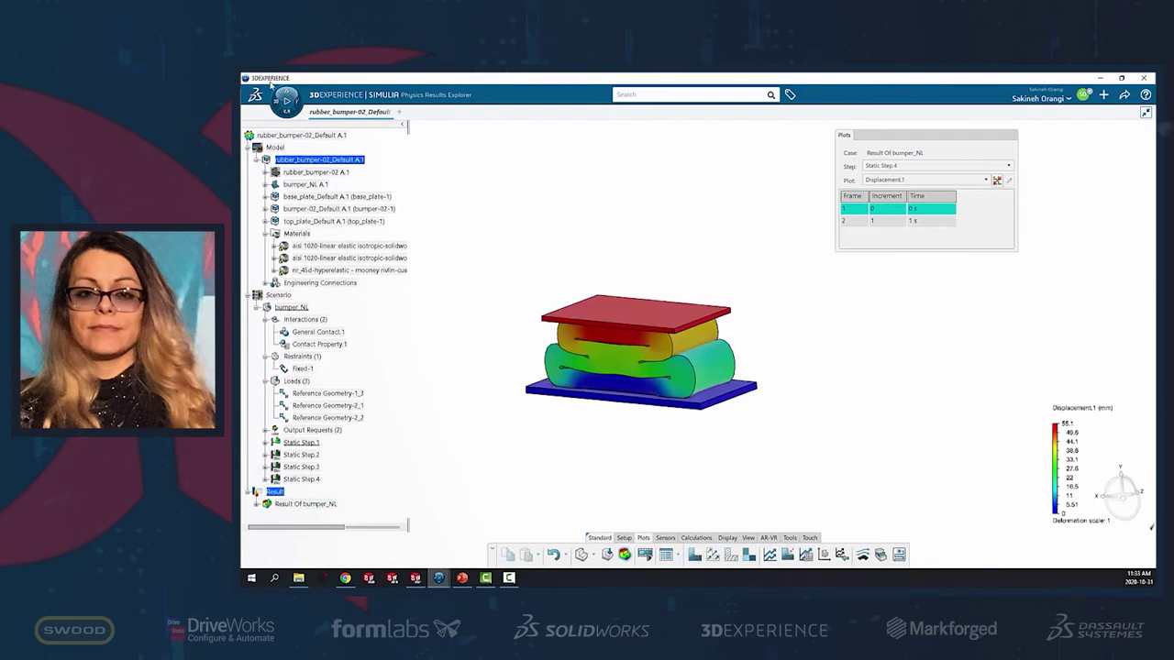
Replay the displacement animation, advance it to the fully compressed end of Static Step.4 and close the player
{"action": "left_click", "coordinate": [286, 105]}
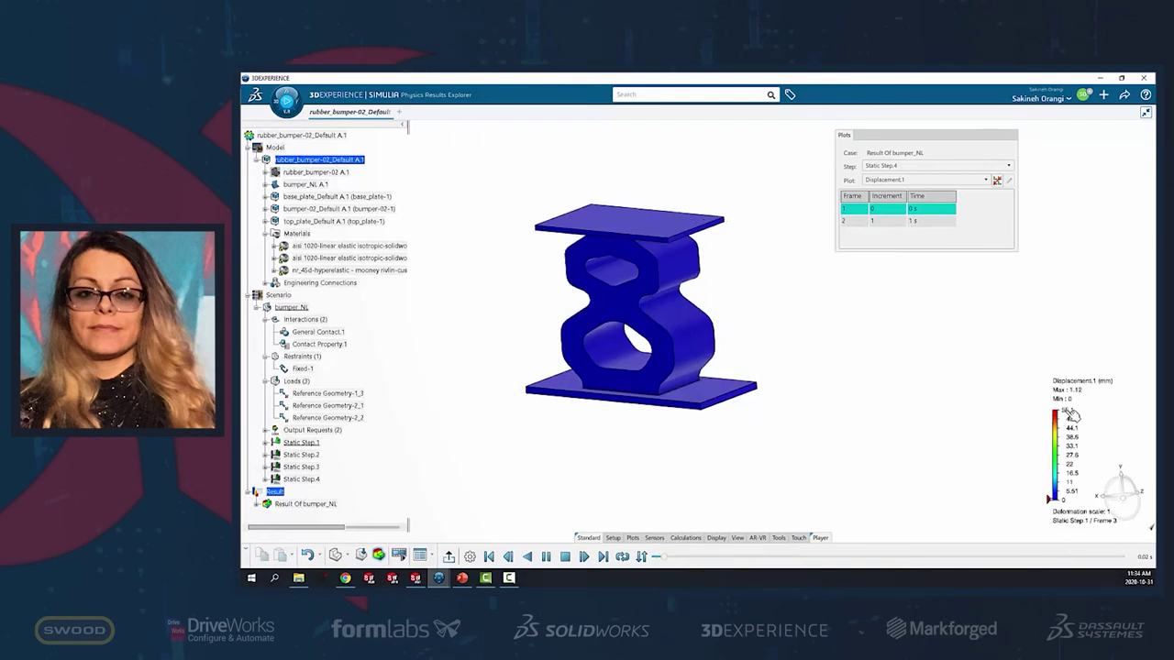
{"action": "mouse_move", "coordinate": [672, 231]}
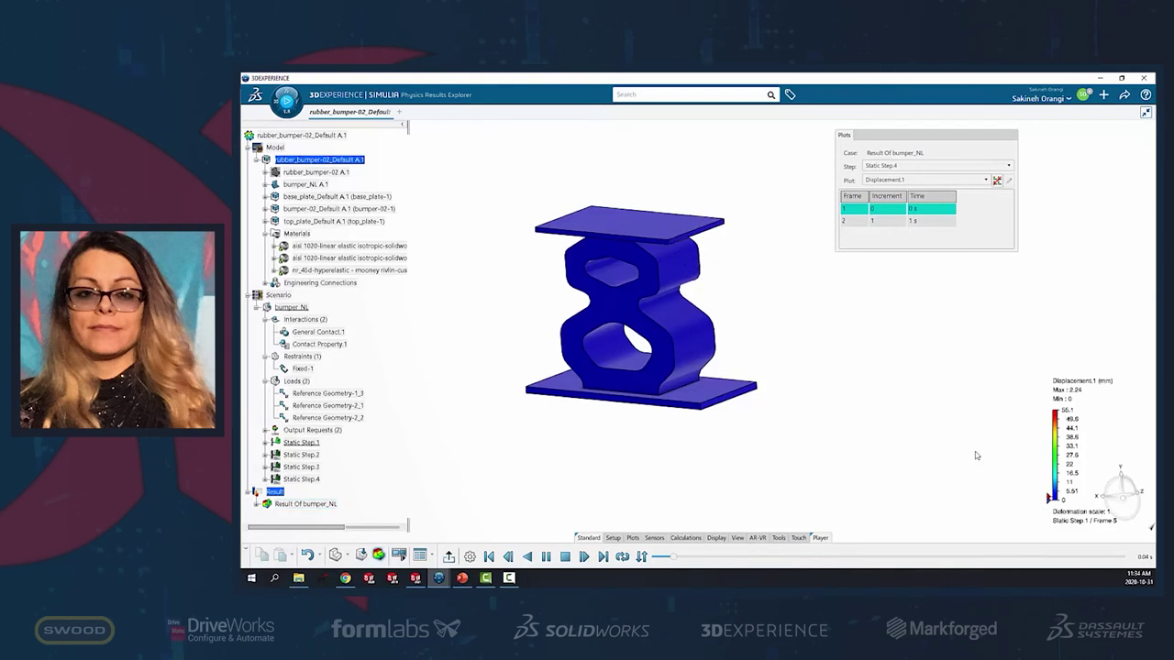
{"action": "left_click_drag", "start_coordinate": [680, 557], "coordinate": [1035, 557]}
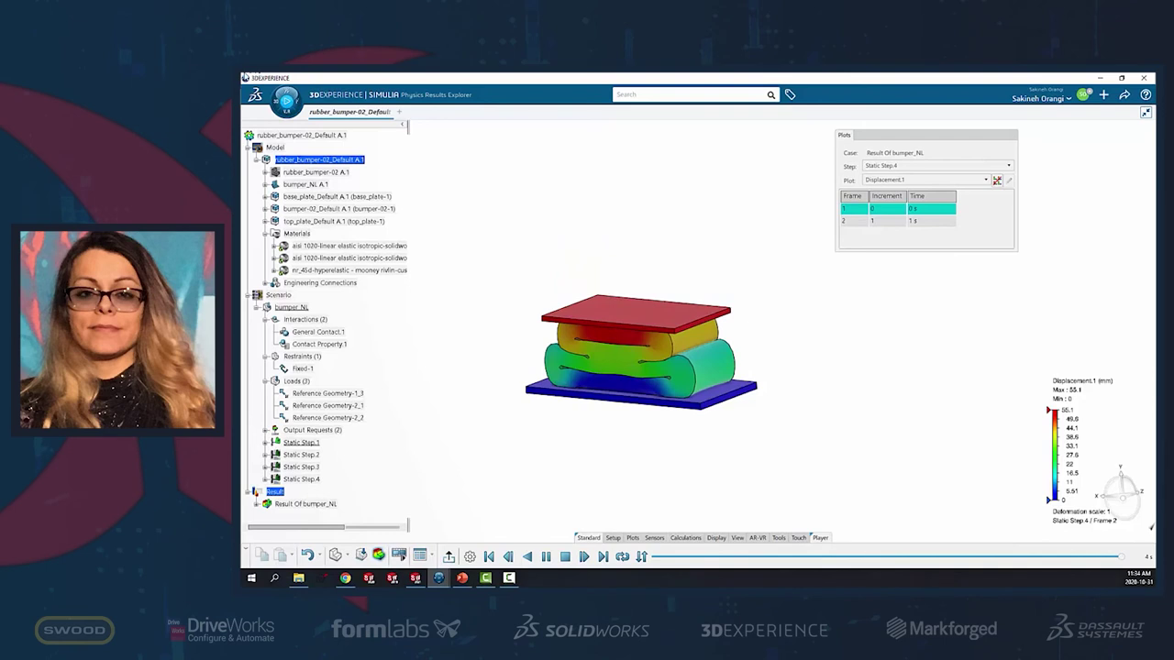
{"action": "key", "text": "Escape"}
Display the Von Mises Stress.1 plot for the compressed bumper in Static Step.4
{"action": "middle_click_drag", "start_coordinate": [750, 370], "coordinate": [739, 342]}
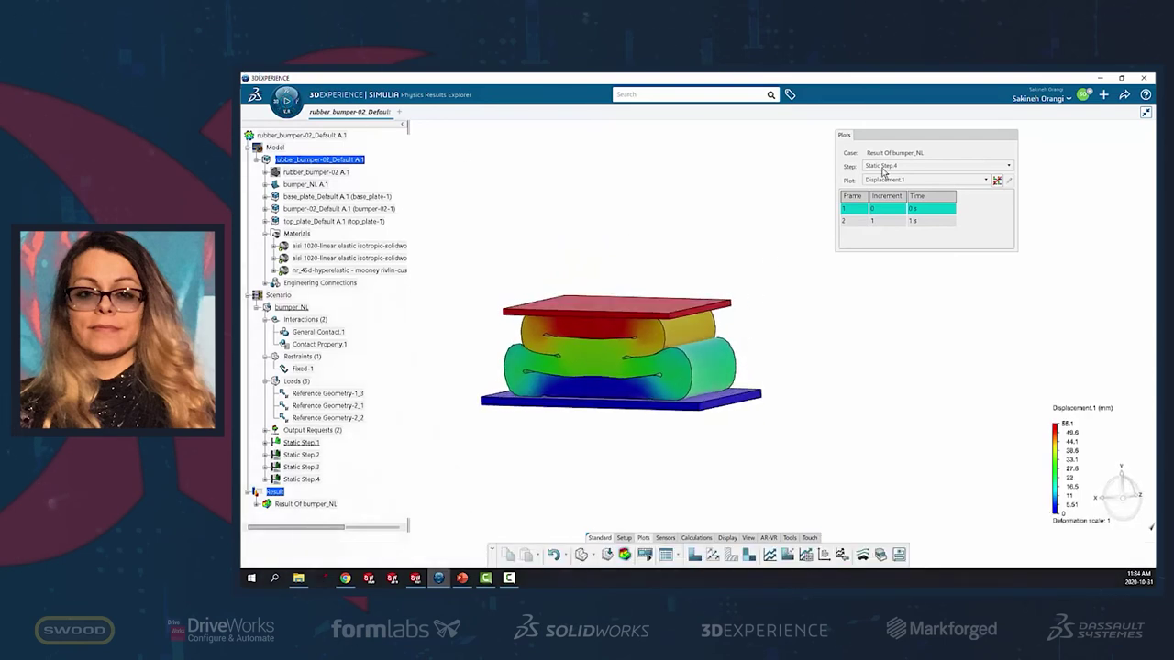
{"action": "left_click", "coordinate": [928, 179]}
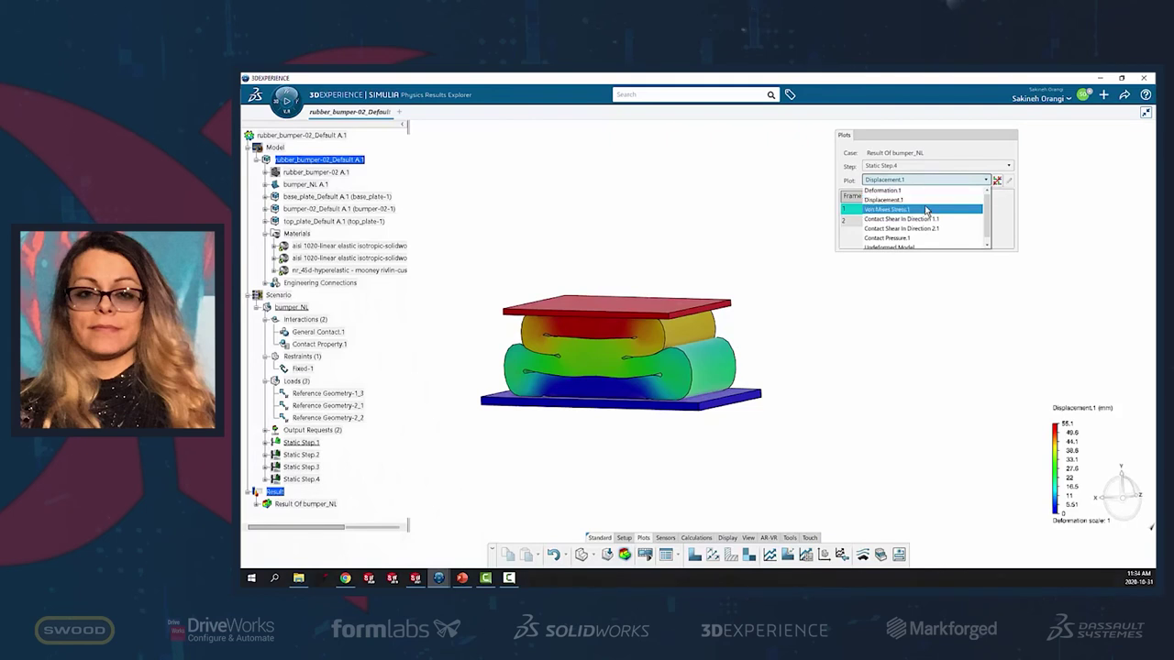
{"action": "left_click", "coordinate": [921, 209]}
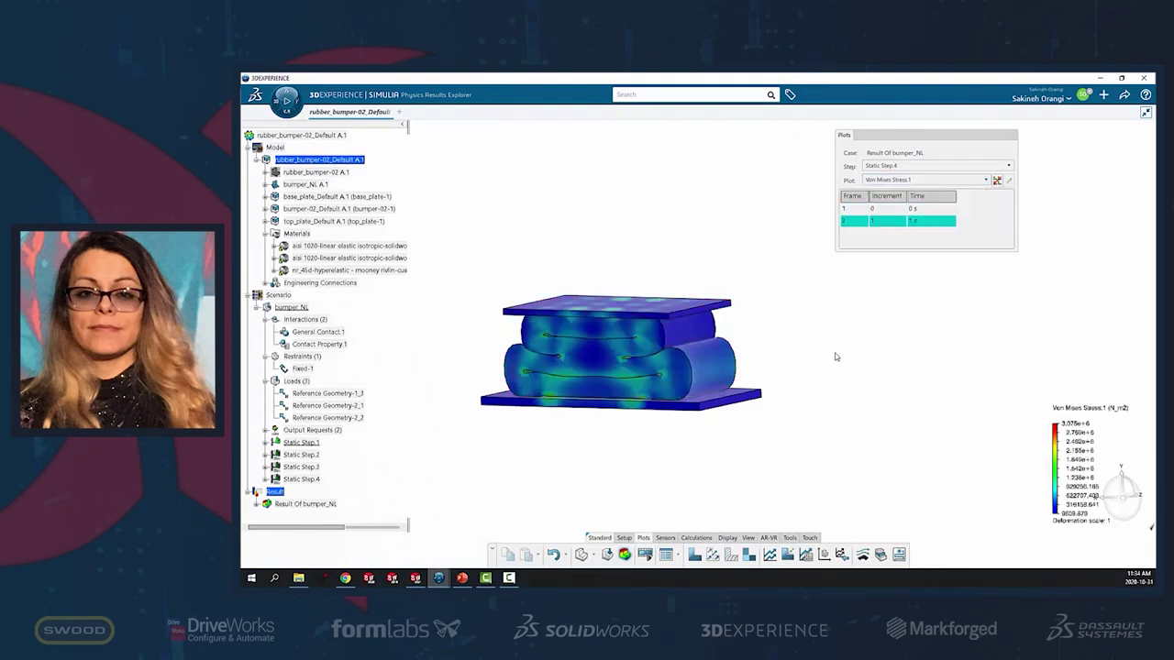
Display the Contact Pressure.1 plot and examine the self-contact areas of the folded bumper up close from several angles
{"action": "left_click", "coordinate": [937, 181]}
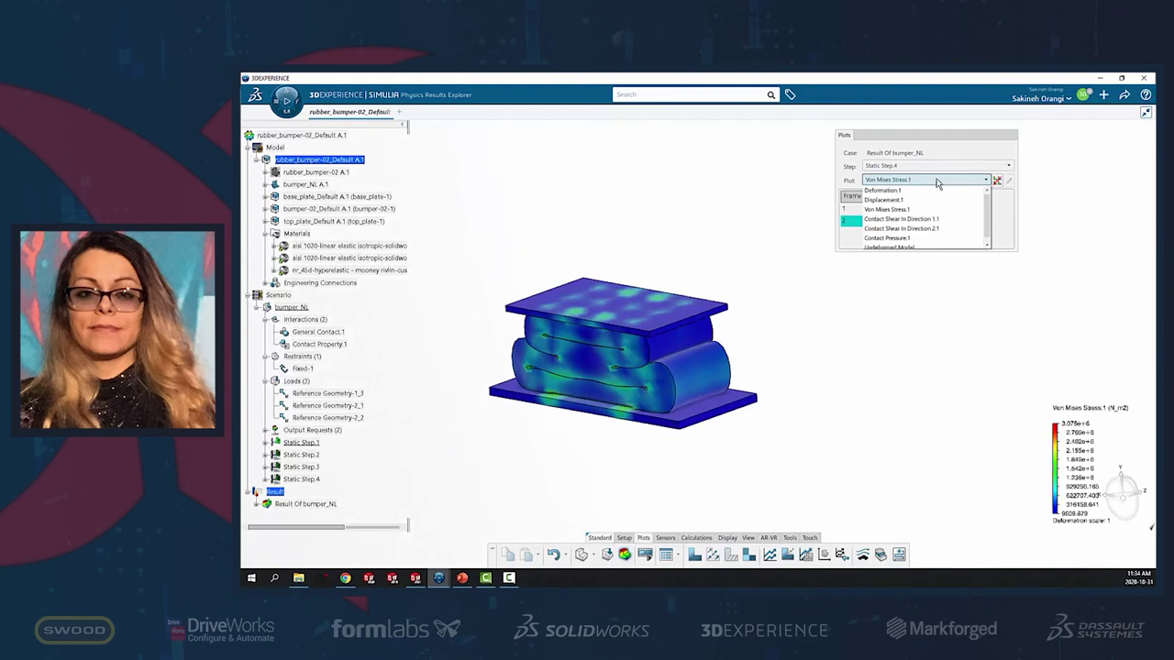
{"action": "left_click", "coordinate": [953, 238]}
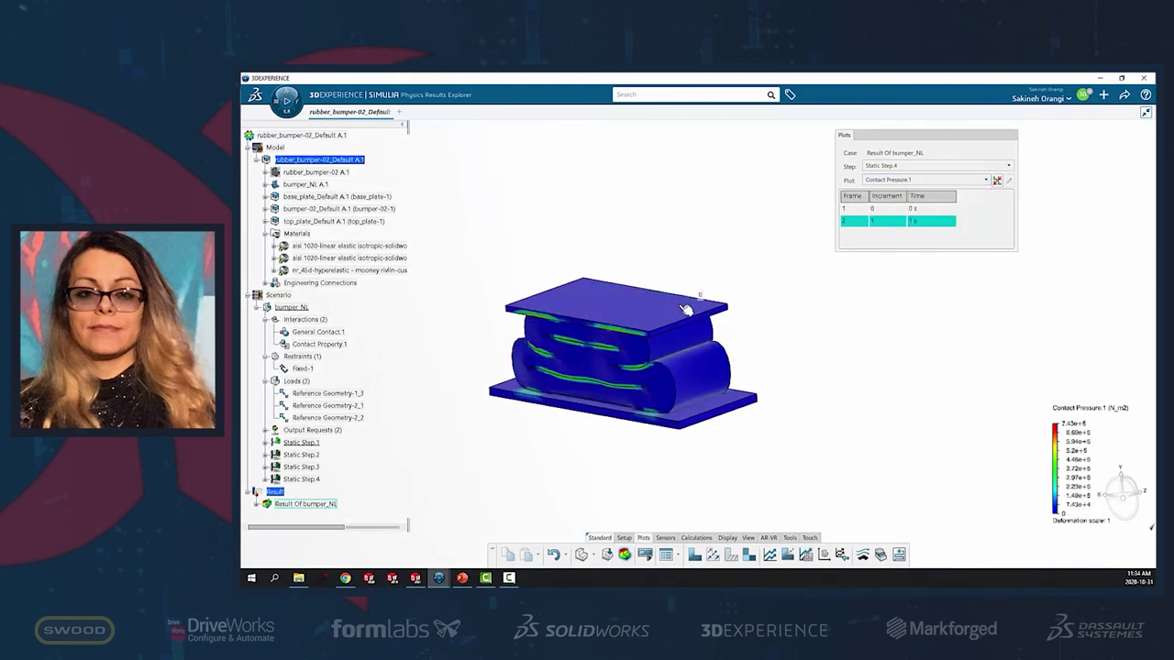
{"action": "scroll", "coordinate": [651, 323], "scroll_direction": "down", "scroll_amount": 2}
{"action": "scroll", "coordinate": [651, 328], "scroll_direction": "up", "scroll_amount": 3}
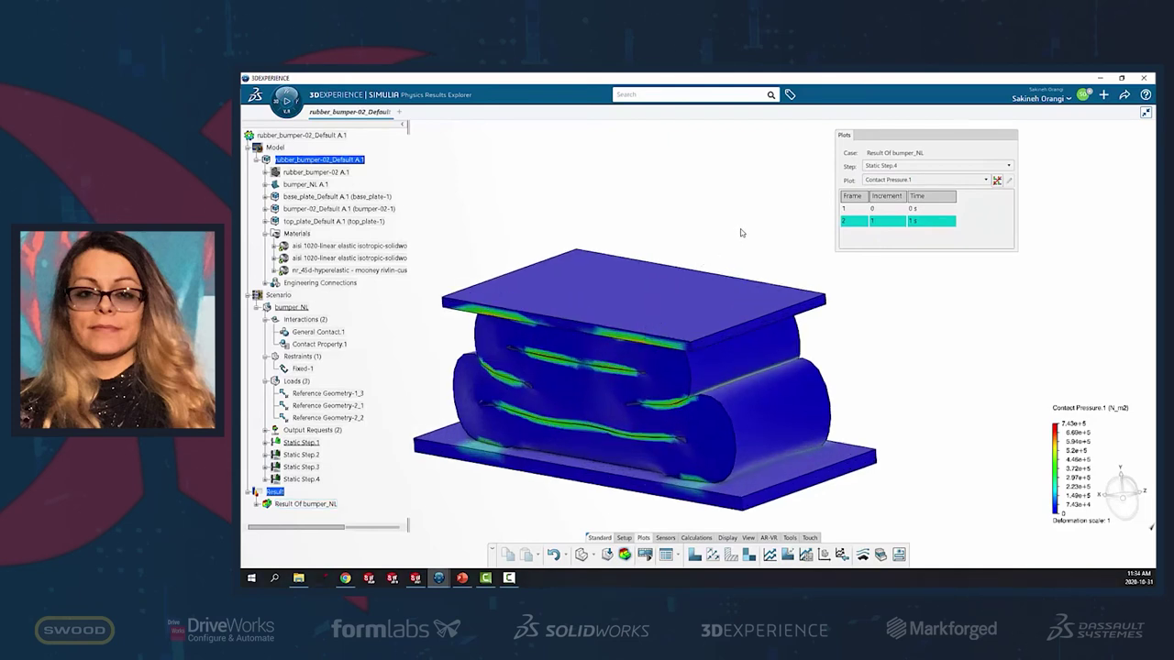
{"action": "mouse_move", "coordinate": [728, 264]}
{"action": "middle_mouse_down"}
{"action": "mouse_move", "coordinate": [743, 254]}
{"action": "mouse_move", "coordinate": [734, 251]}
{"action": "middle_mouse_up"}
{"action": "mouse_move", "coordinate": [665, 321]}
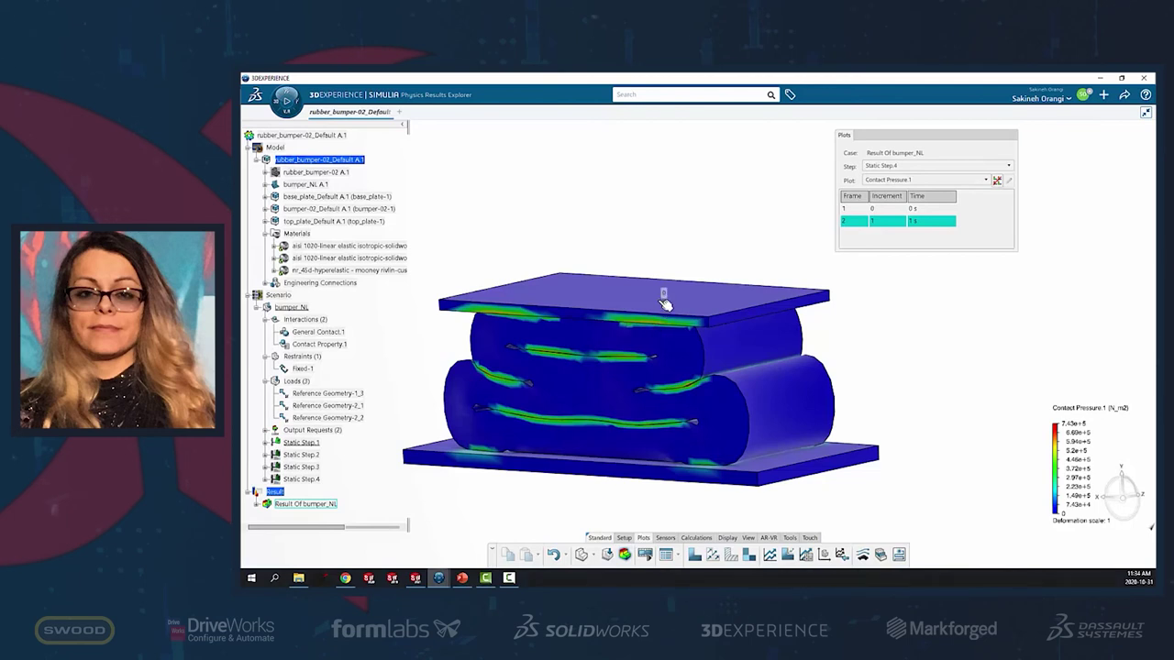
{"action": "middle_click_drag", "start_coordinate": [655, 309], "coordinate": [653, 321]}
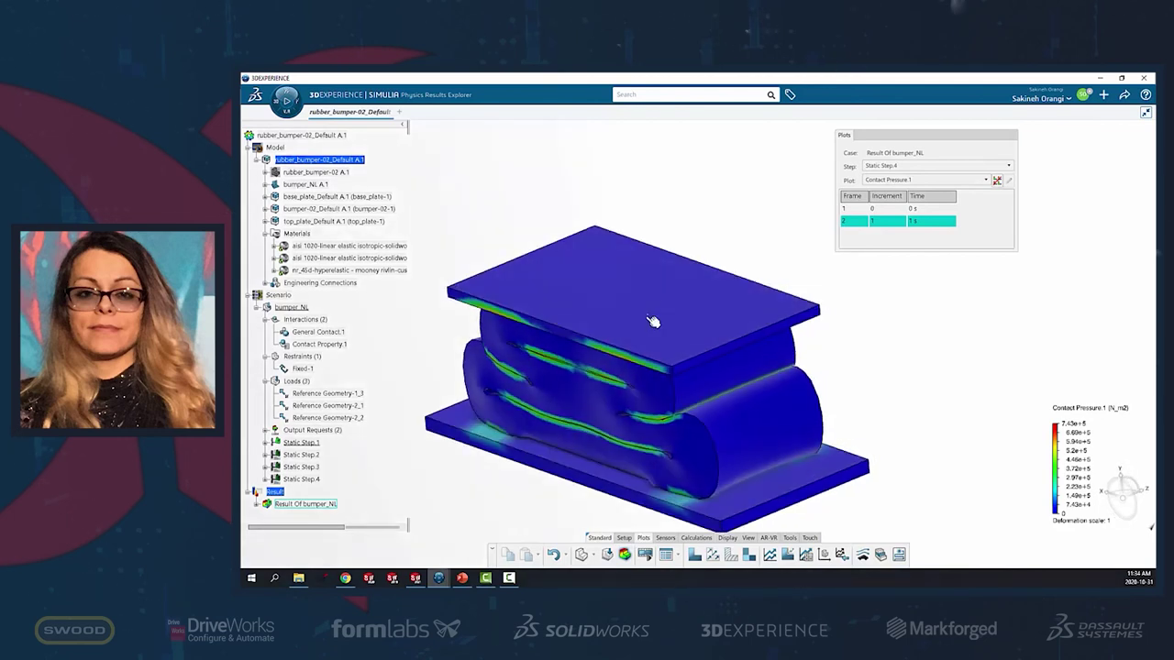
{"action": "scroll", "coordinate": [655, 317], "scroll_direction": "up", "scroll_amount": 2}
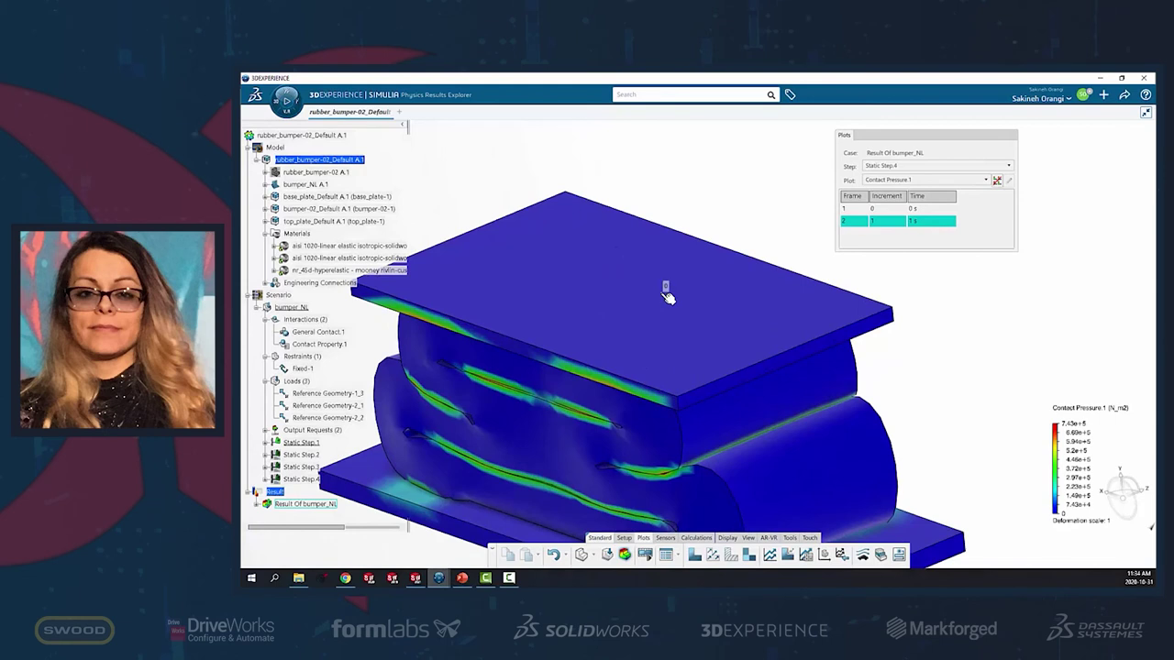
Return to the Displacement.1 plot and examine the compressed bumper between the two plates
{"action": "left_click", "coordinate": [926, 179]}
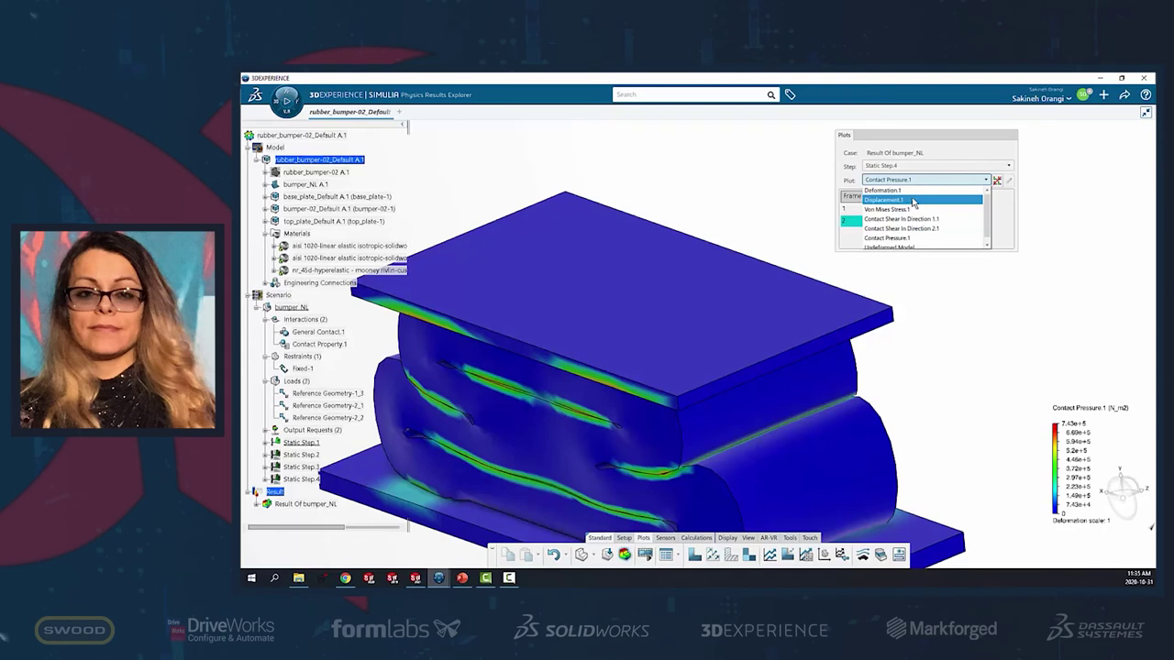
{"action": "left_click", "coordinate": [914, 201]}
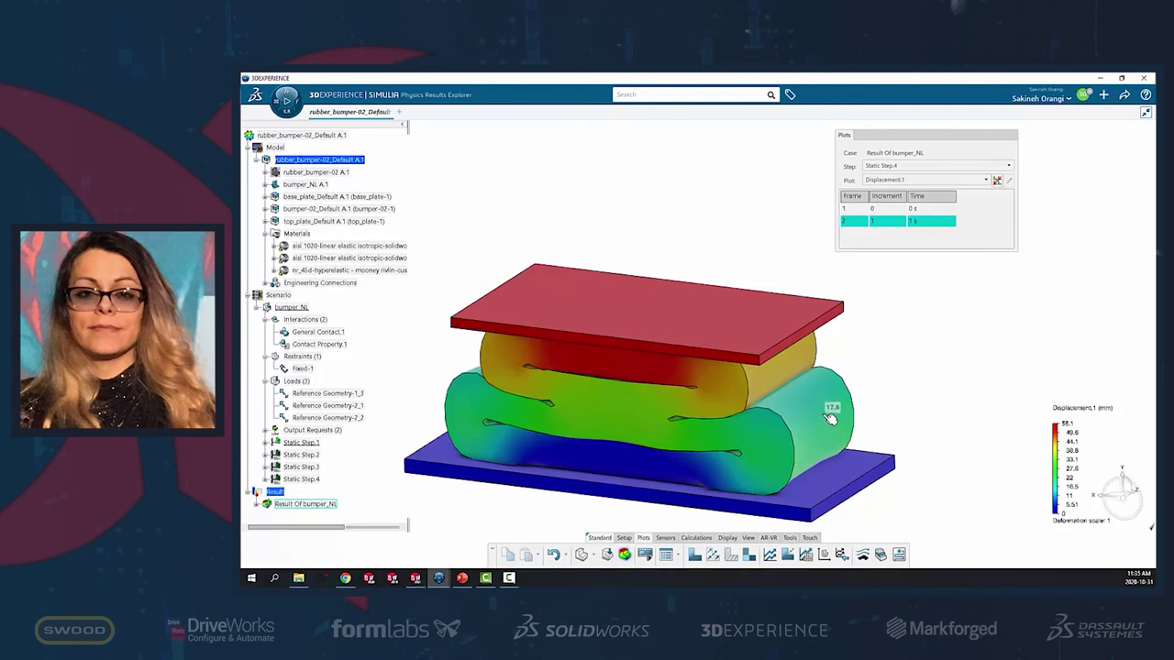
{"action": "scroll", "coordinate": [831, 414], "scroll_direction": "down", "scroll_amount": 3}
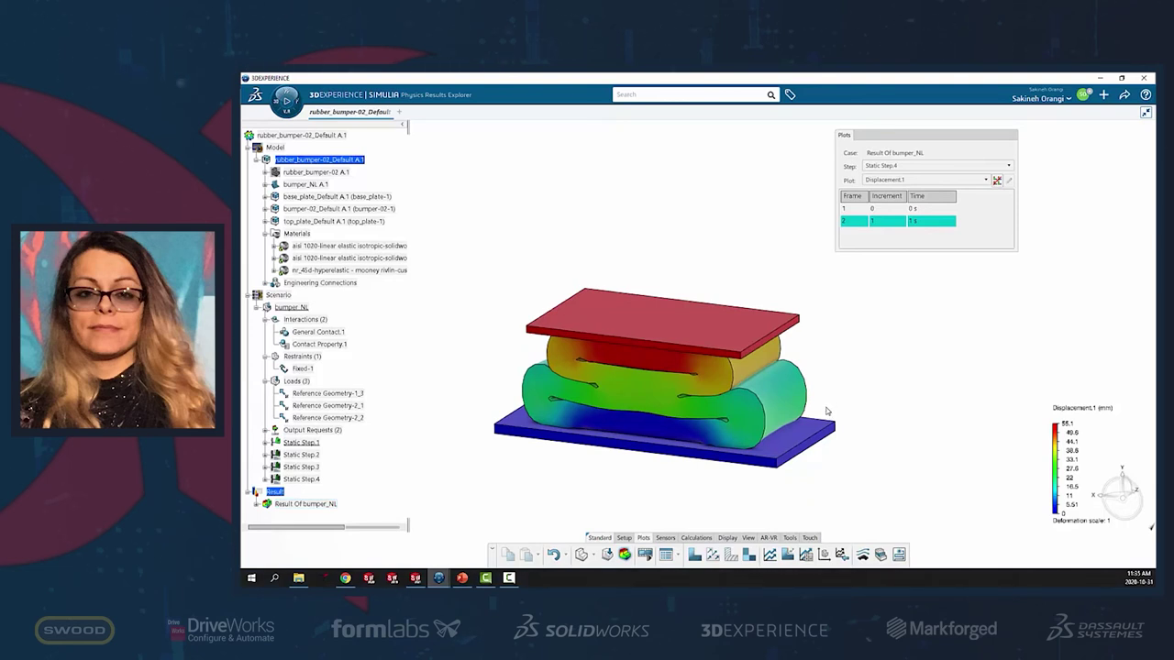
{"action": "middle_click_drag", "start_coordinate": [827, 411], "coordinate": [817, 412]}
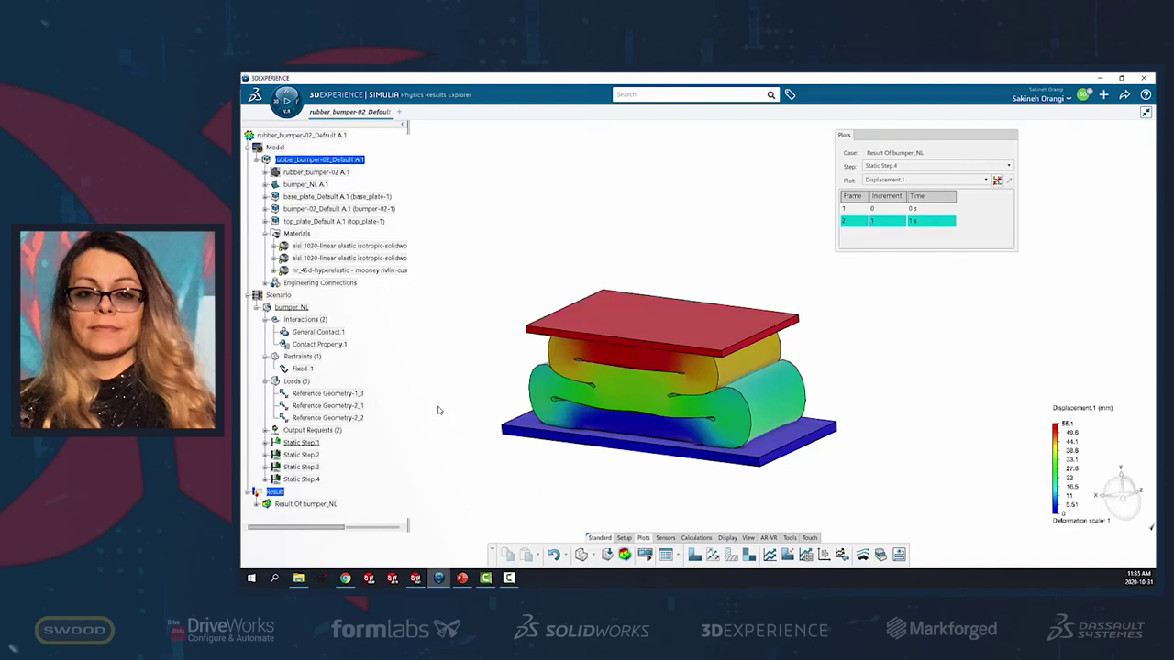
Switch from the results to the Mesh section of the bumper model
{"action": "left_click", "coordinate": [593, 554]}
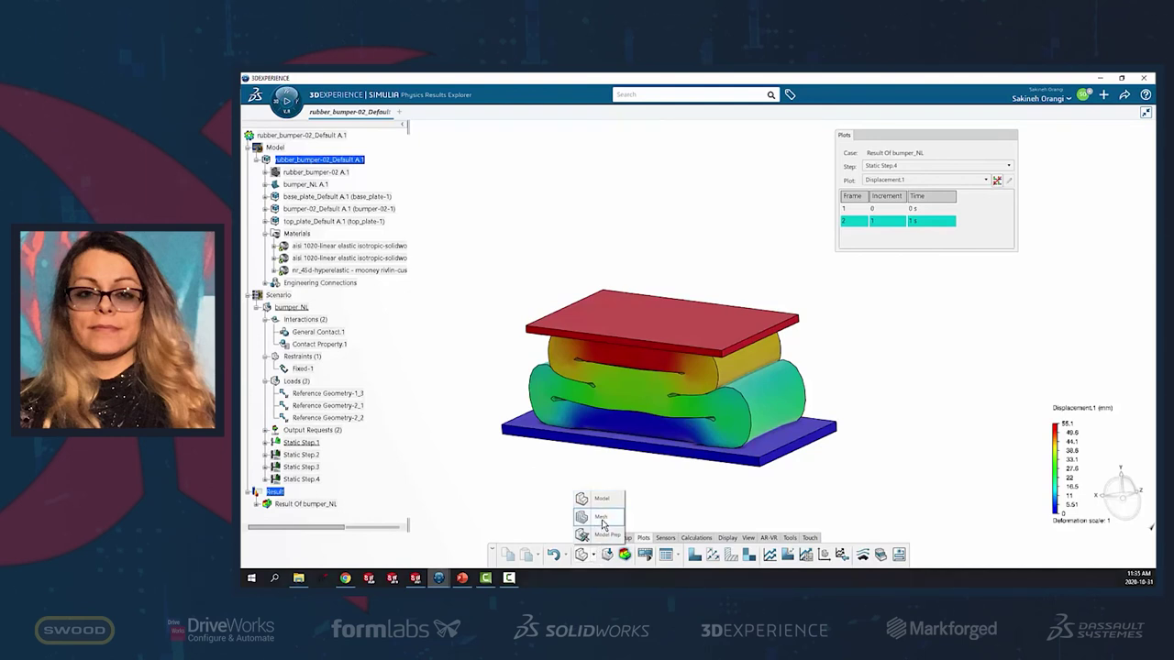
{"action": "left_click", "coordinate": [602, 522]}
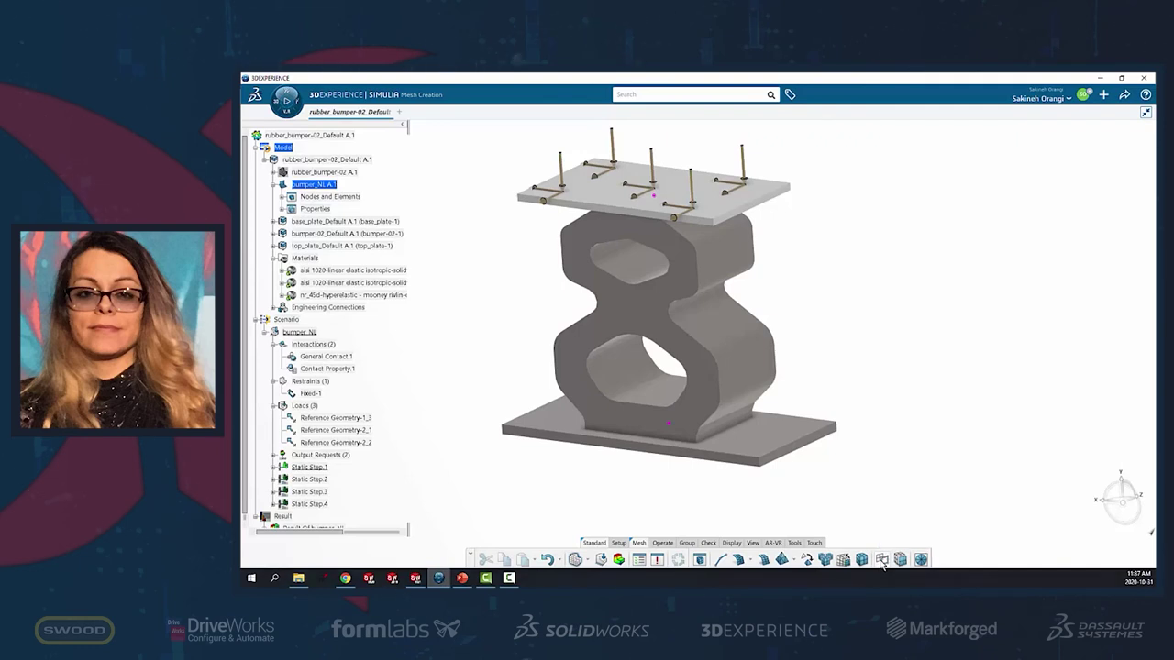
Open the Material Calibration app from the Structural Mechanics Engineer role
{"action": "scroll", "coordinate": [845, 463], "scroll_direction": "down", "scroll_amount": 2}
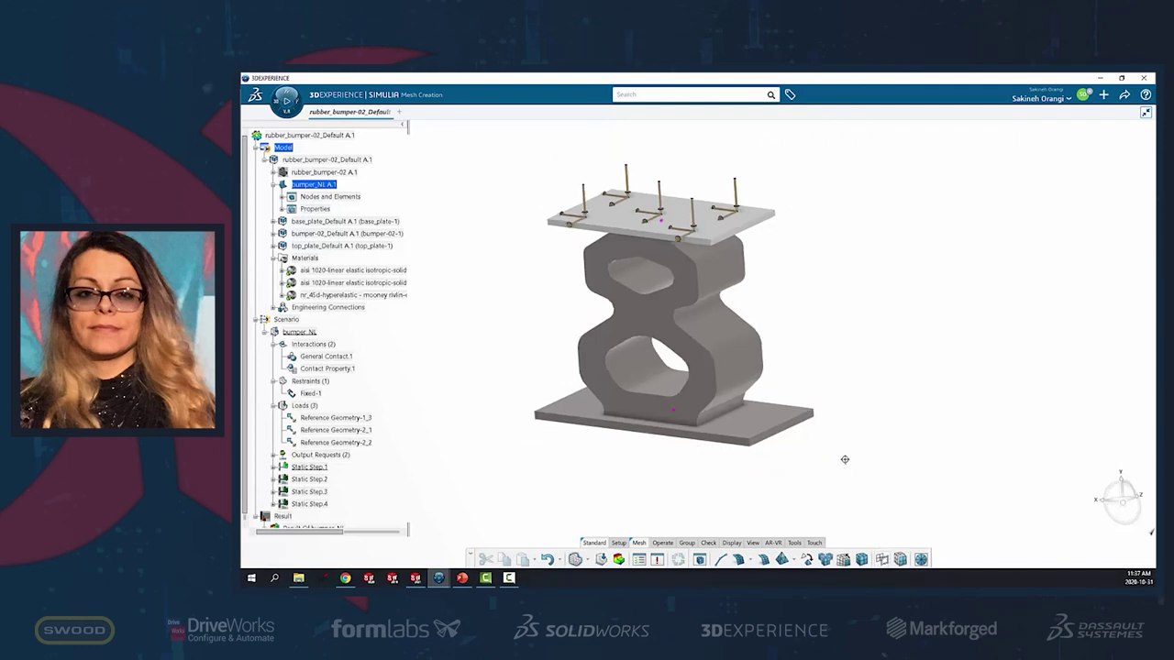
{"action": "middle_click_drag", "start_coordinate": [845, 459], "coordinate": [838, 465]}
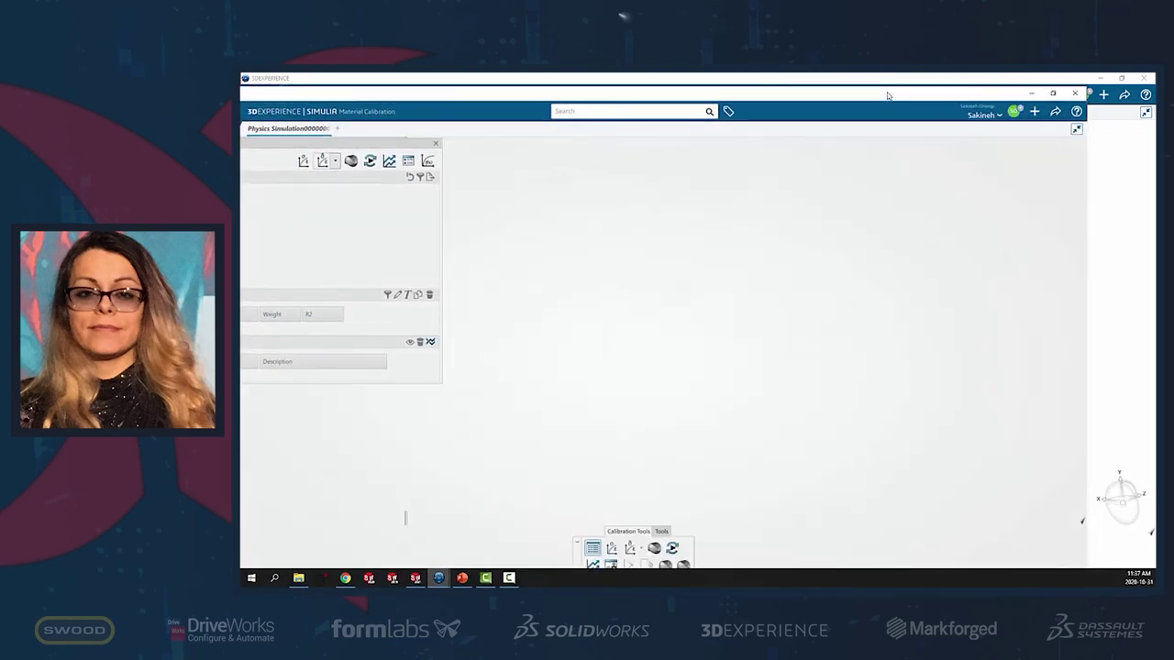
{"action": "mouse_move", "coordinate": [438, 578]}
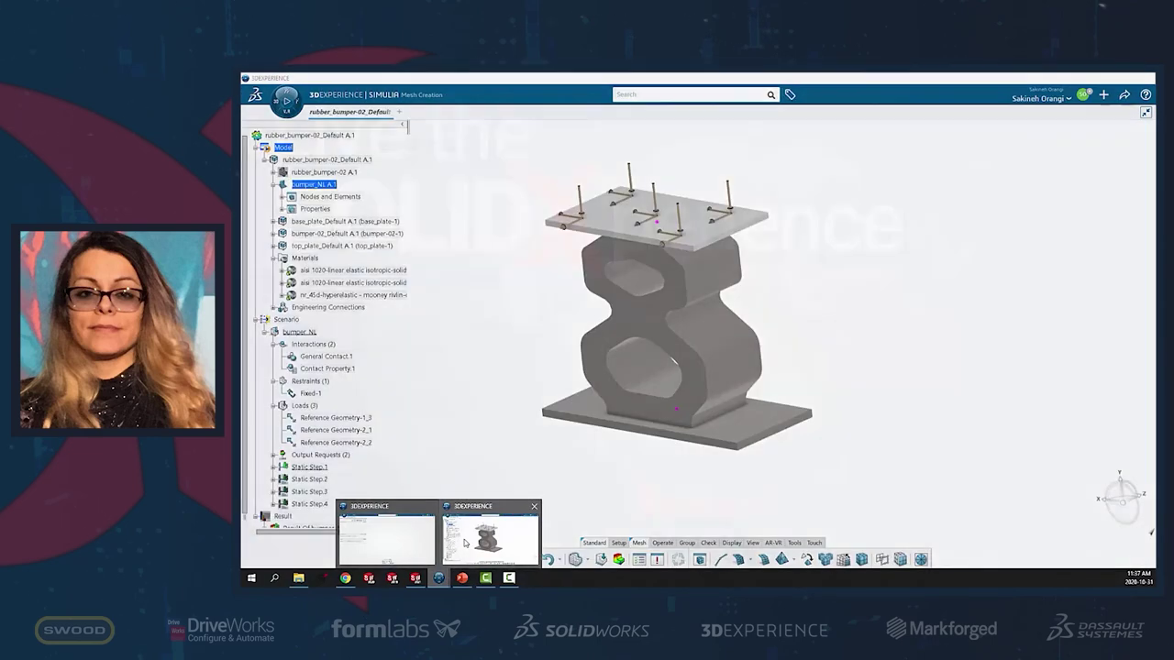
{"action": "left_click", "coordinate": [458, 536]}
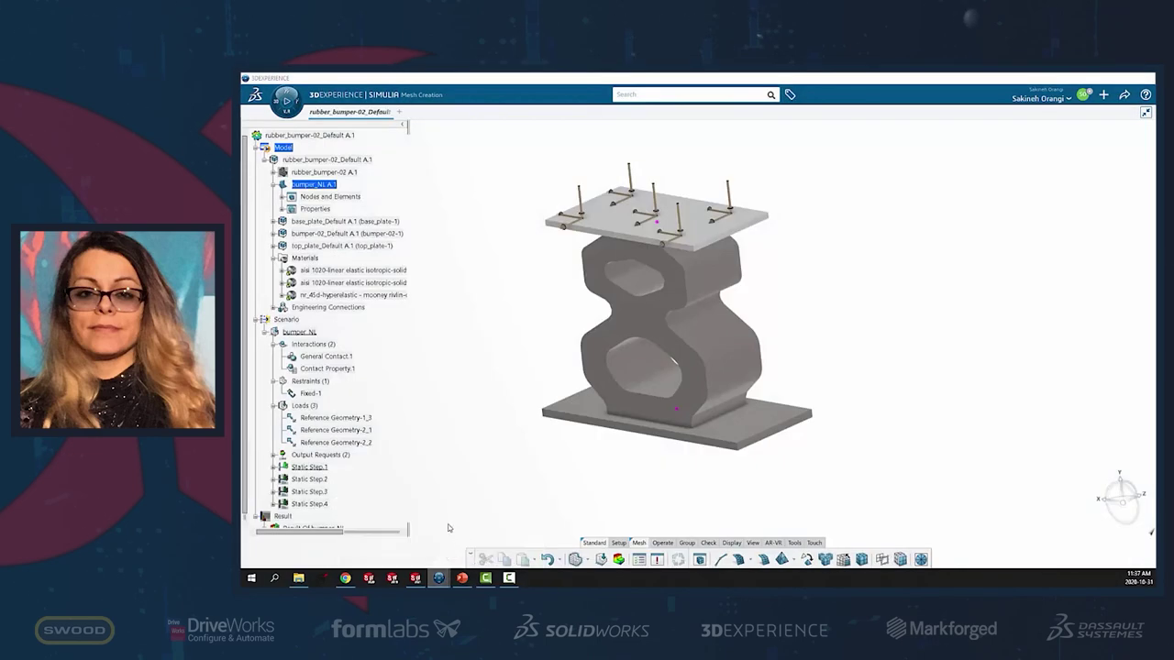
{"action": "left_click", "coordinate": [286, 101]}
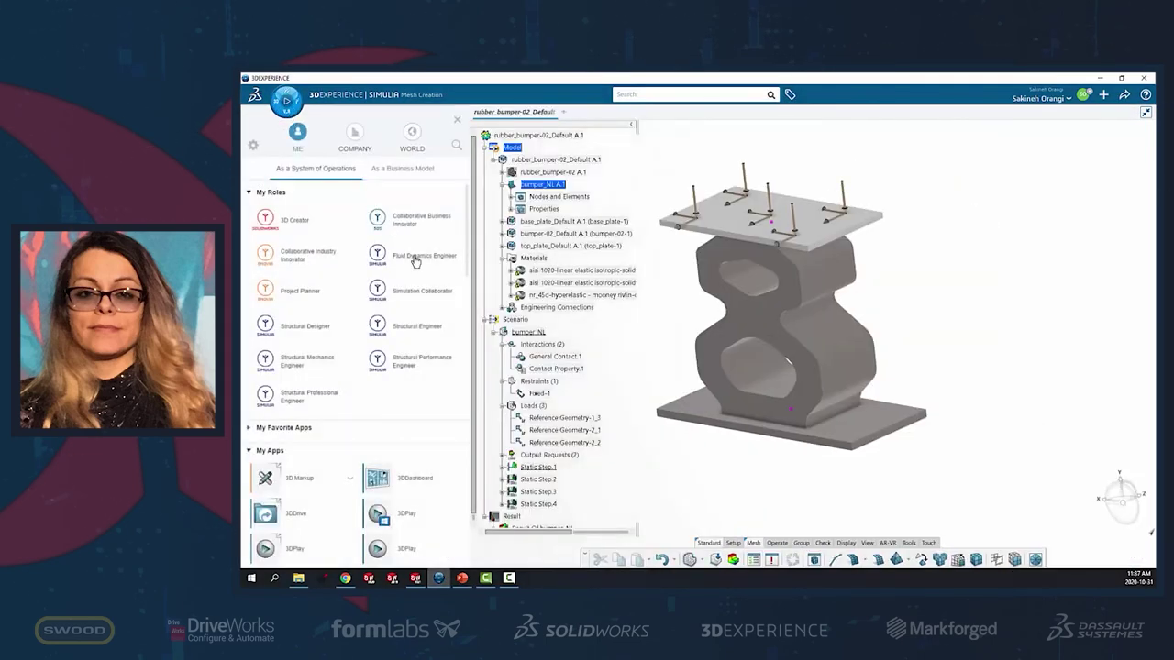
{"action": "left_click", "coordinate": [307, 363]}
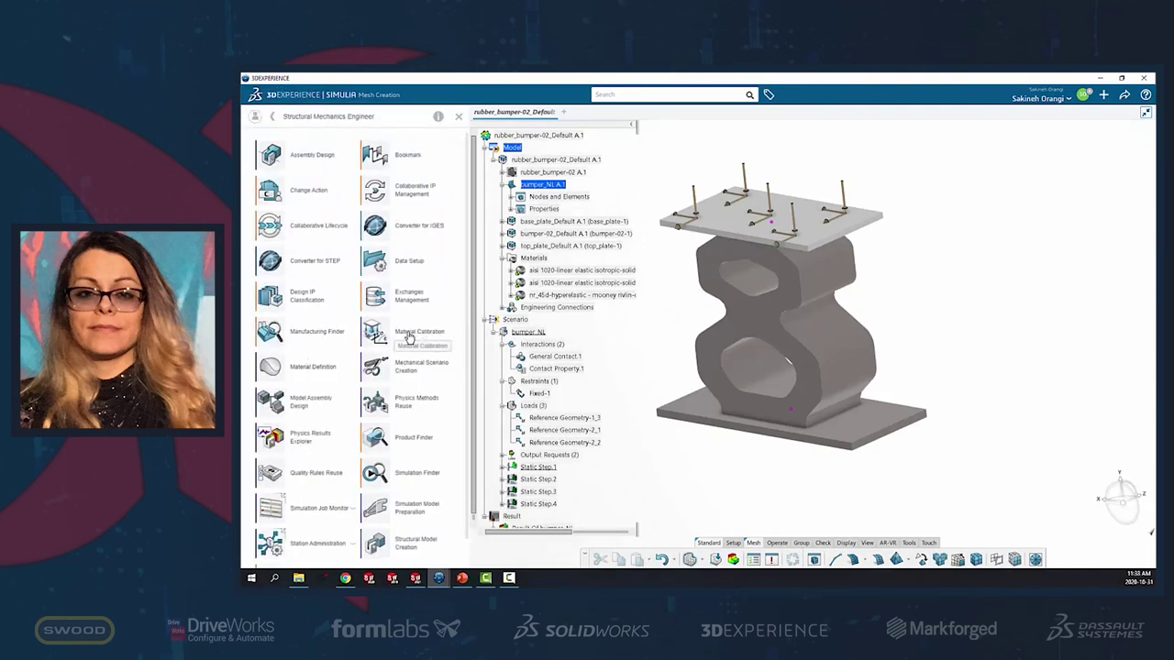
{"action": "left_click", "coordinate": [412, 336]}
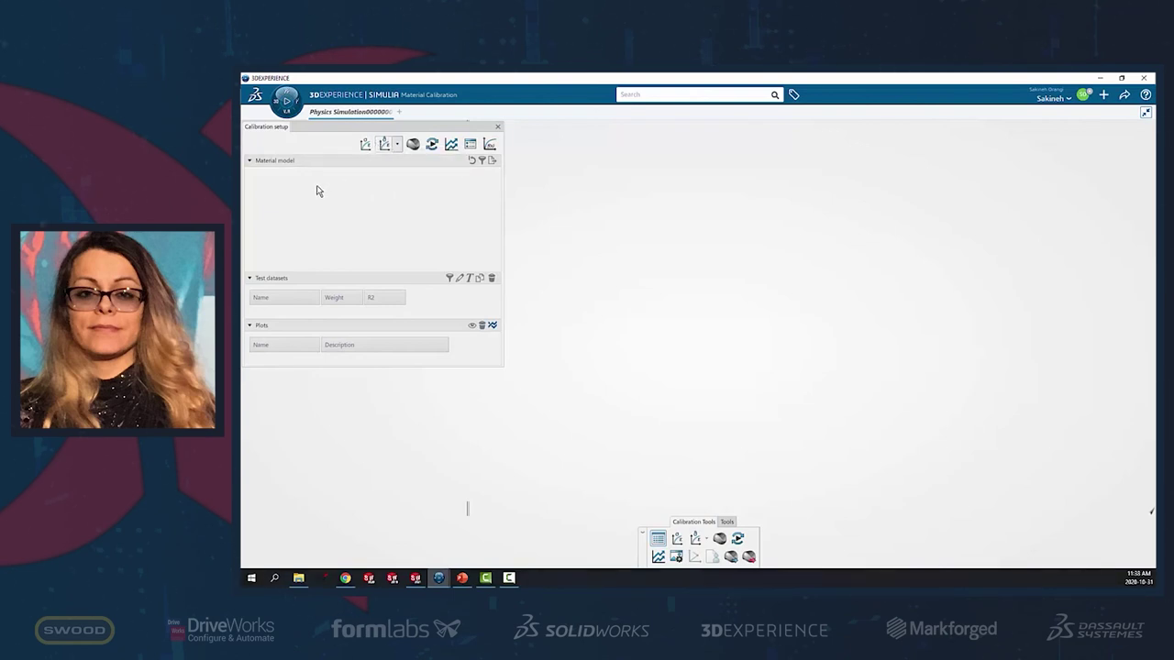
Try the Volumetric test type in a new range-based response and discard the response
{"action": "left_click", "coordinate": [385, 147]}
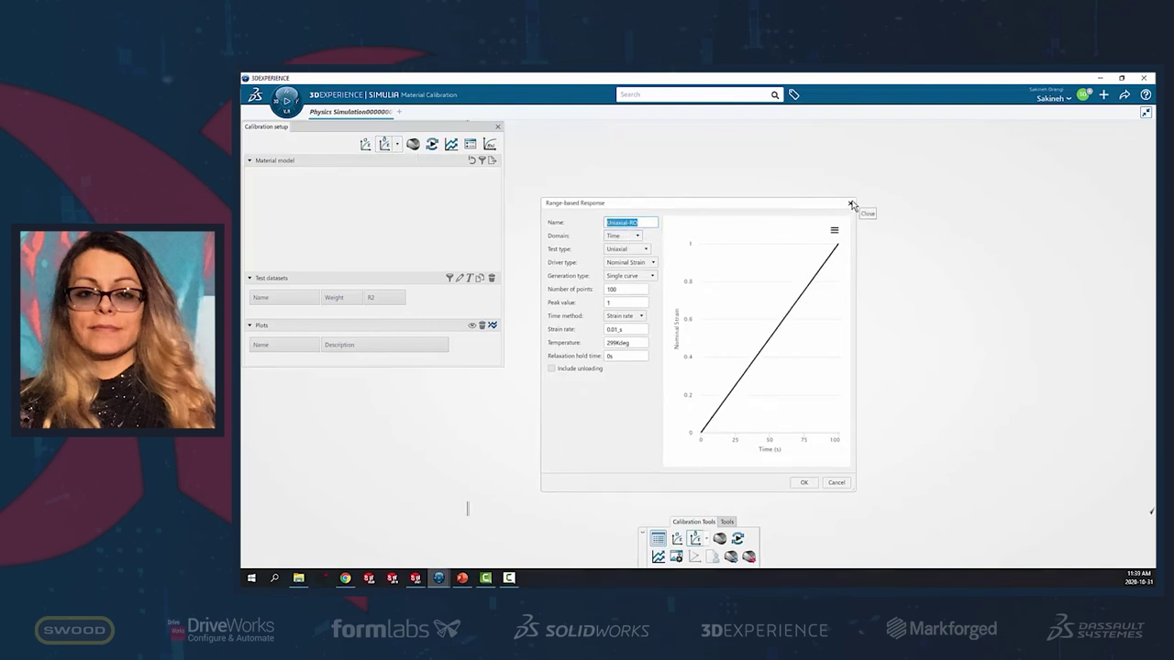
{"action": "left_click", "coordinate": [637, 250]}
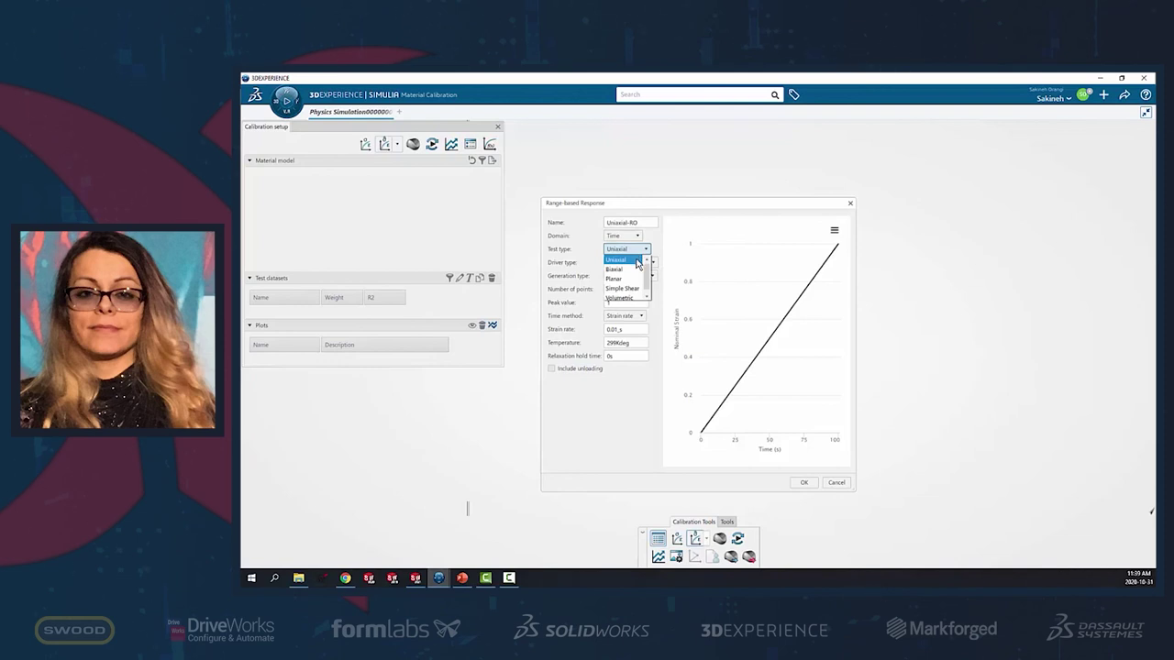
{"action": "left_click", "coordinate": [637, 297]}
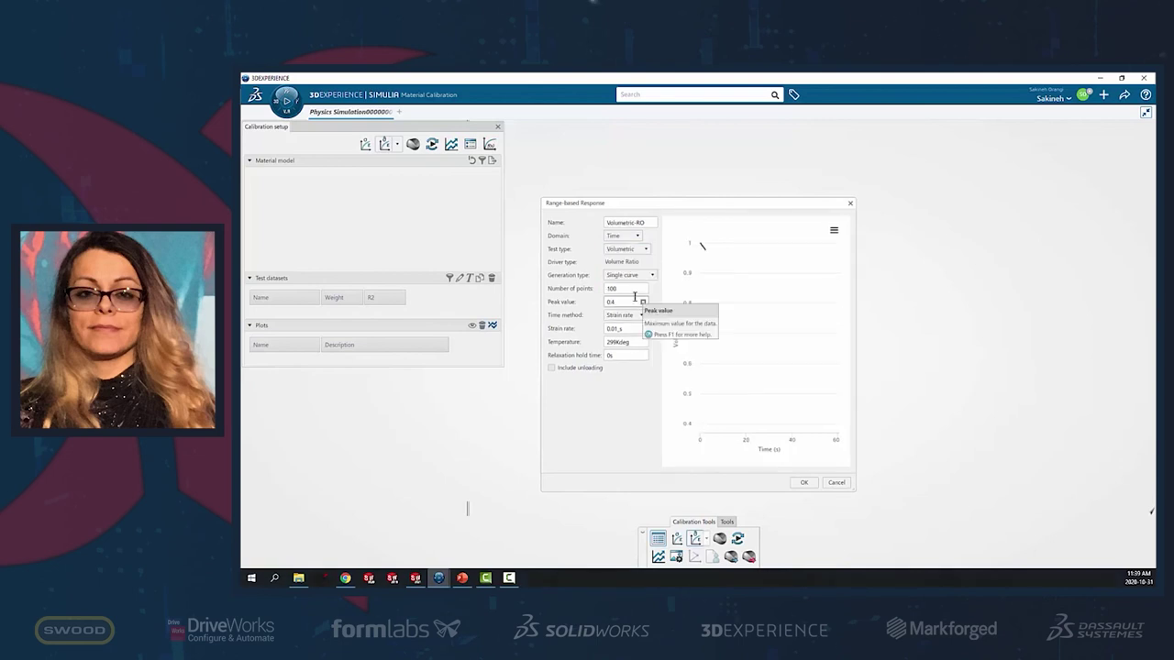
{"action": "left_click", "coordinate": [837, 483]}
Check which file types the material test data import accepts, and close it without importing anything
{"action": "left_click", "coordinate": [365, 145]}
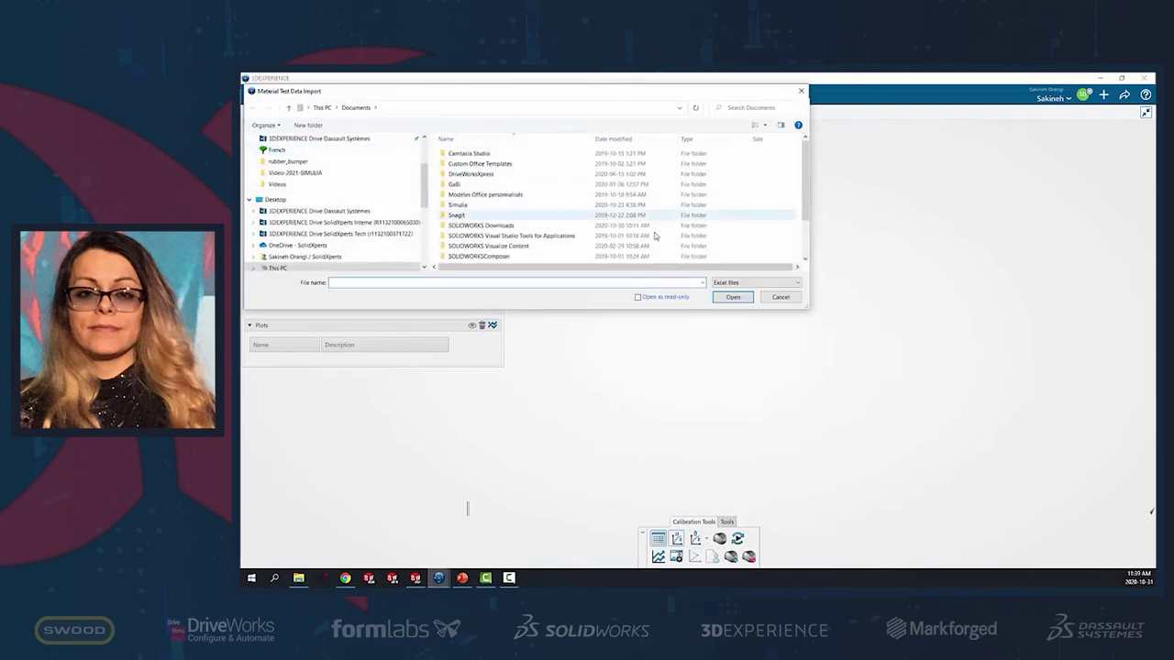
{"action": "left_click", "coordinate": [738, 284]}
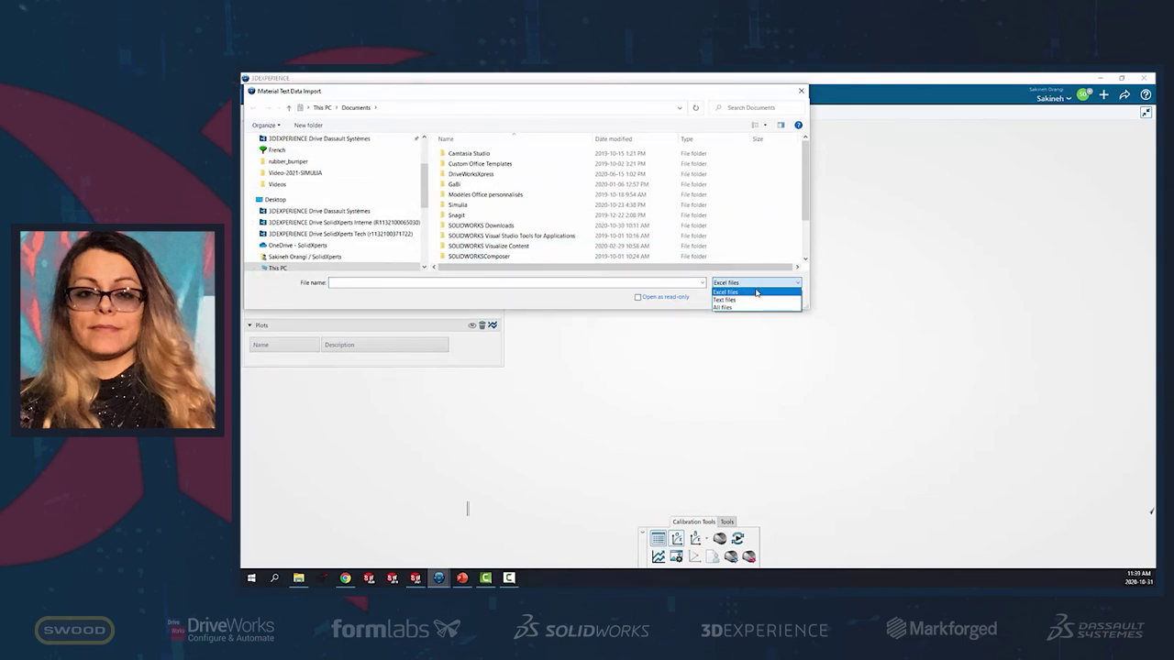
{"action": "left_click", "coordinate": [815, 303]}
{"action": "left_click", "coordinate": [787, 299]}
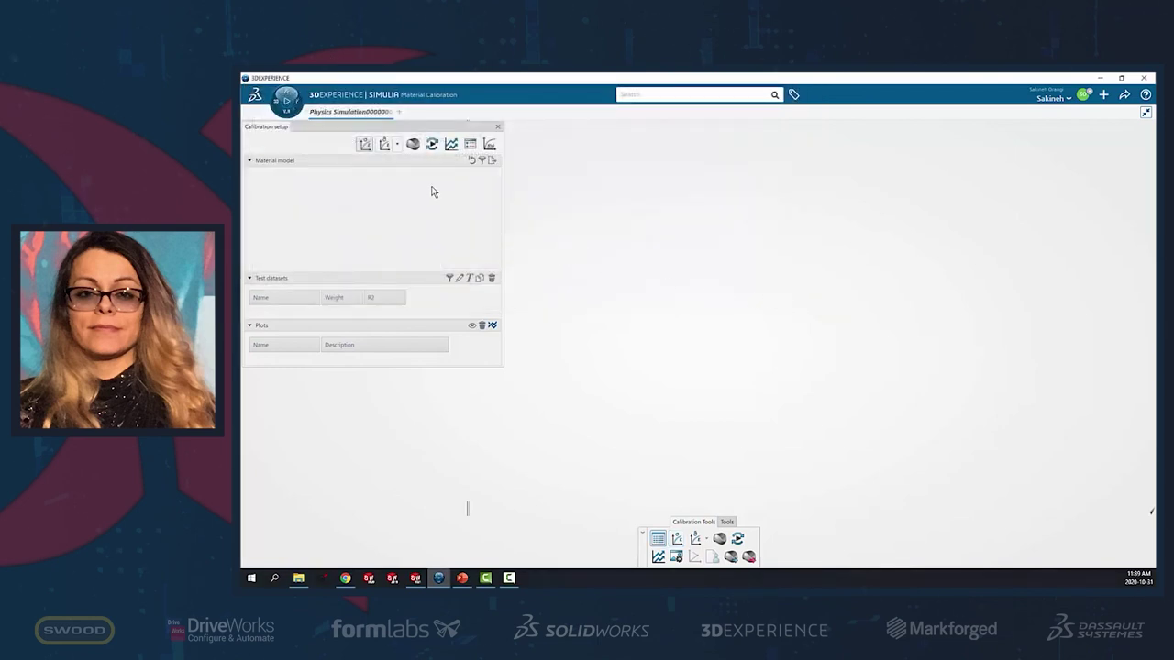
Review the default range-based response settings for a uniaxial test and close them without creating a dataset
{"action": "left_click", "coordinate": [398, 148]}
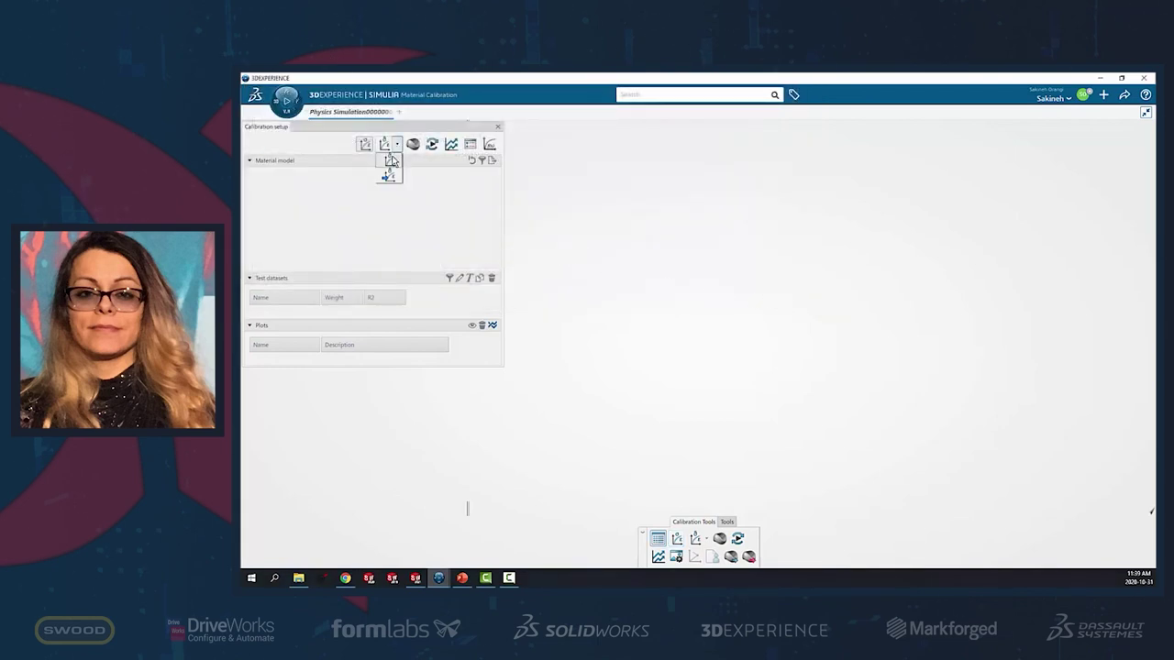
{"action": "left_click", "coordinate": [389, 165]}
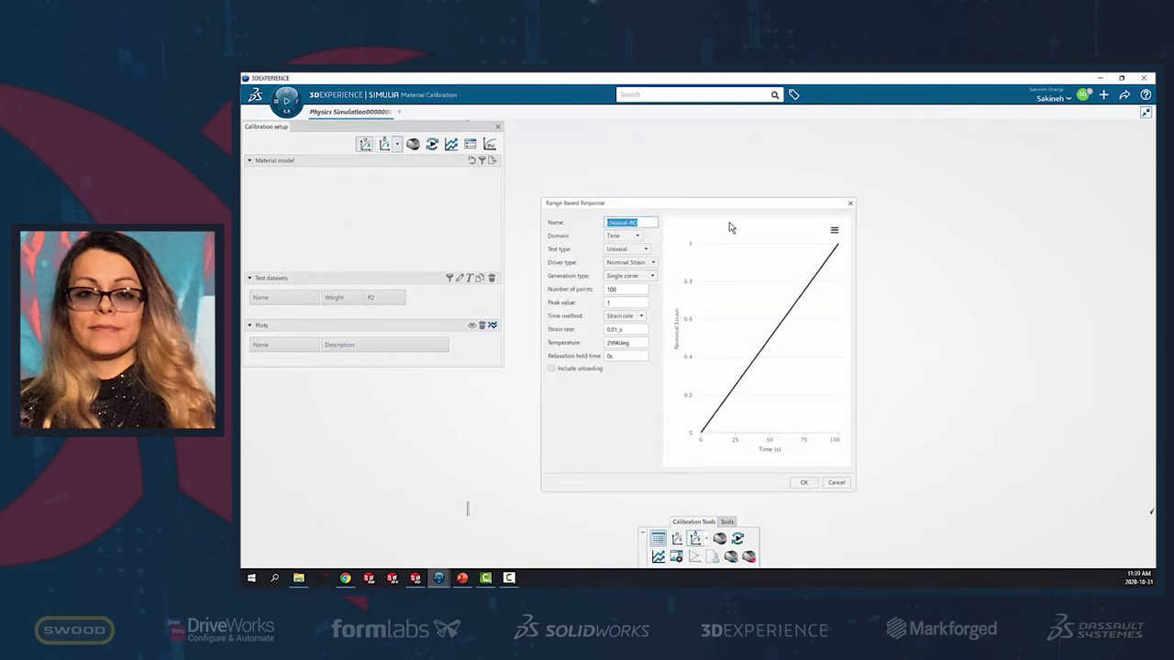
{"action": "left_click", "coordinate": [850, 205]}
{"action": "left_click", "coordinate": [850, 205]}
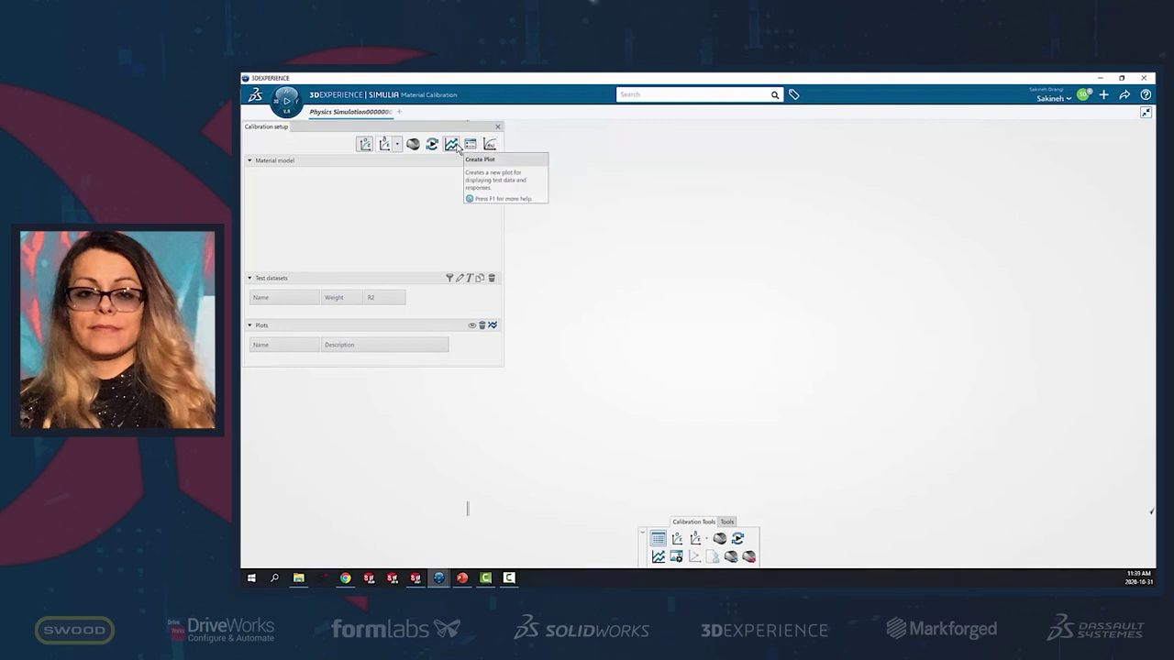
Create an empty plot for displaying test data and responses, and close its window
{"action": "left_click", "coordinate": [453, 145]}
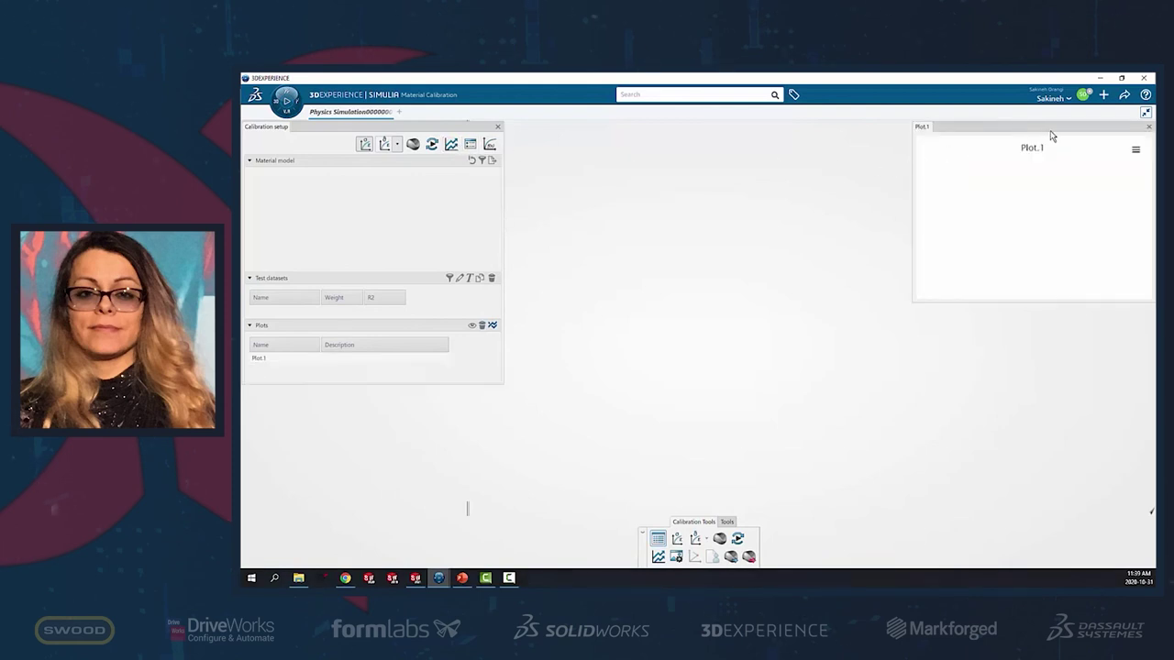
{"action": "left_click_drag", "start_coordinate": [1054, 128], "coordinate": [764, 168]}
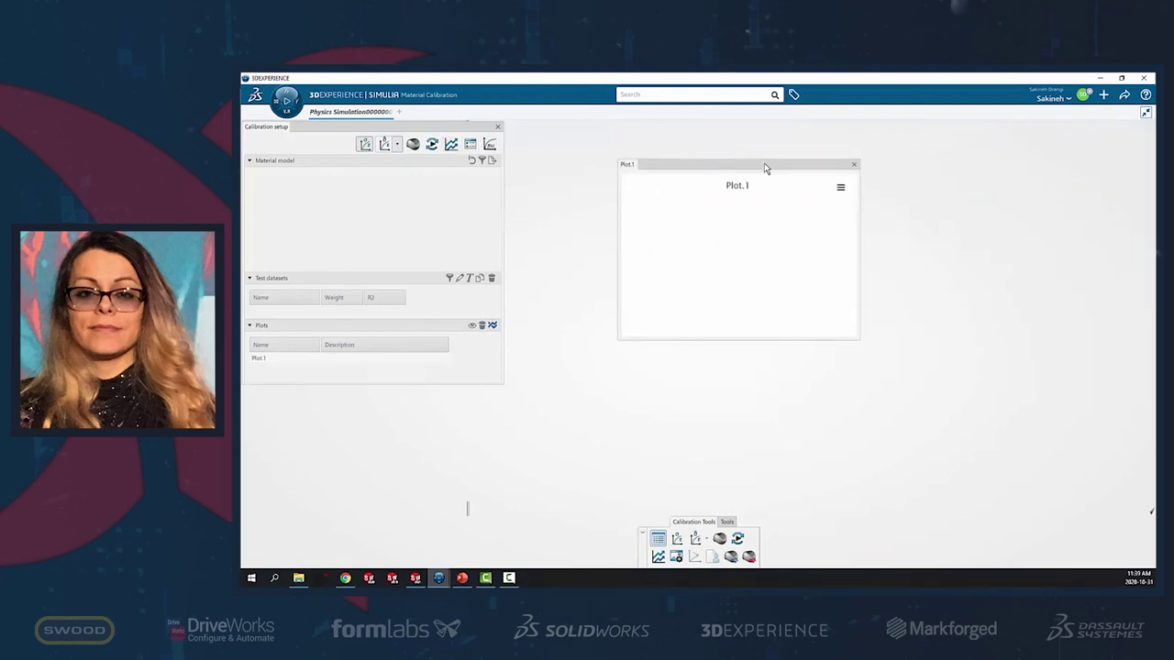
{"action": "left_click", "coordinate": [854, 165]}
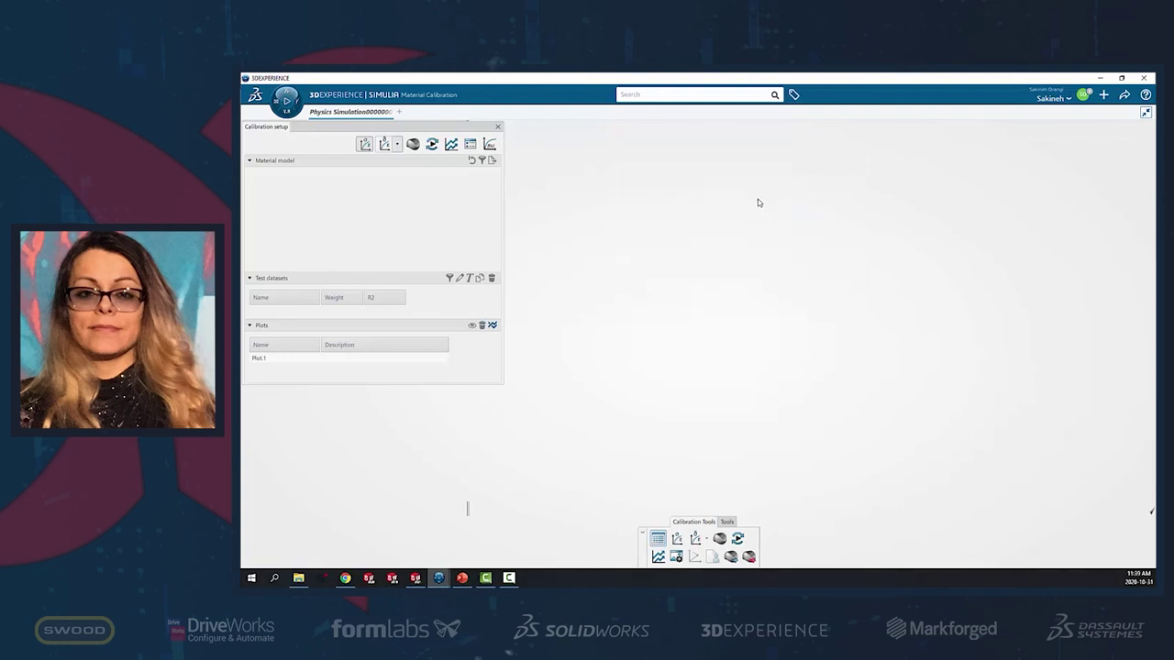
Examine the calibration's Optimization Controls, including the available optimization algorithms
{"action": "left_click", "coordinate": [470, 145]}
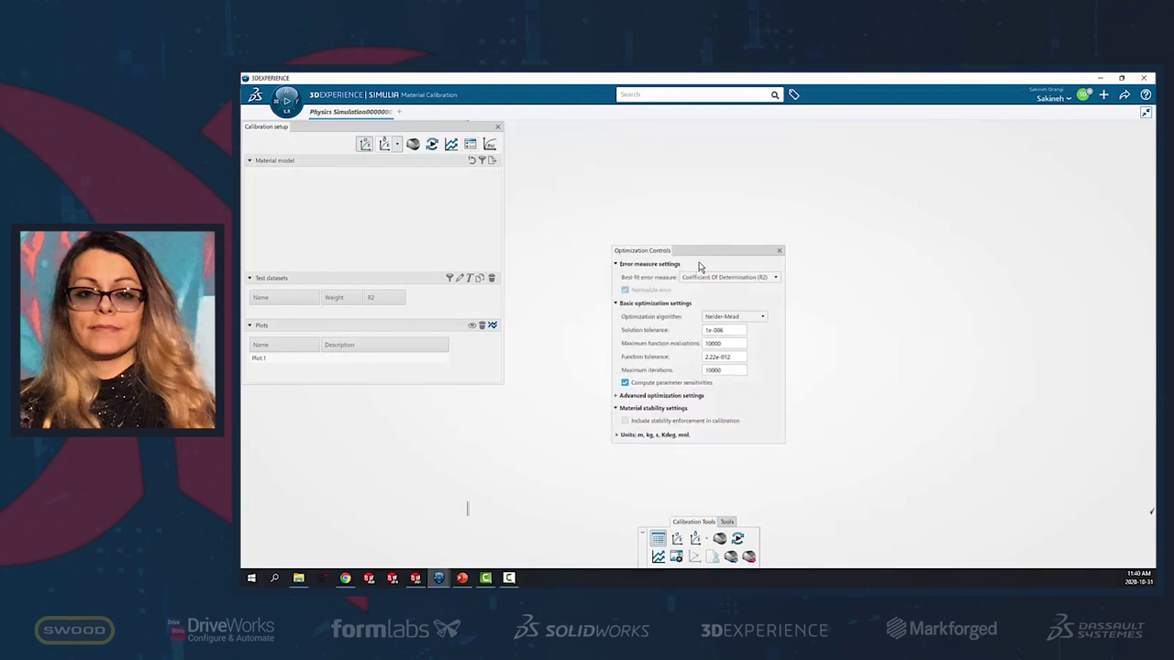
{"action": "left_click_drag", "start_coordinate": [686, 259], "coordinate": [621, 203]}
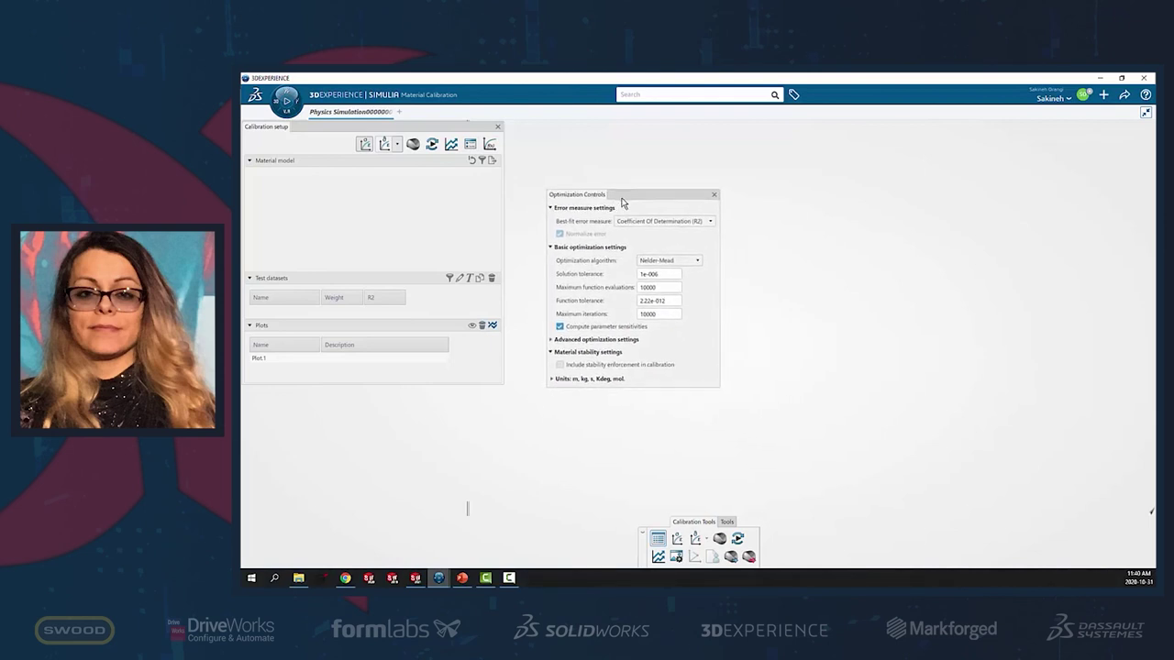
{"action": "left_click", "coordinate": [694, 261]}
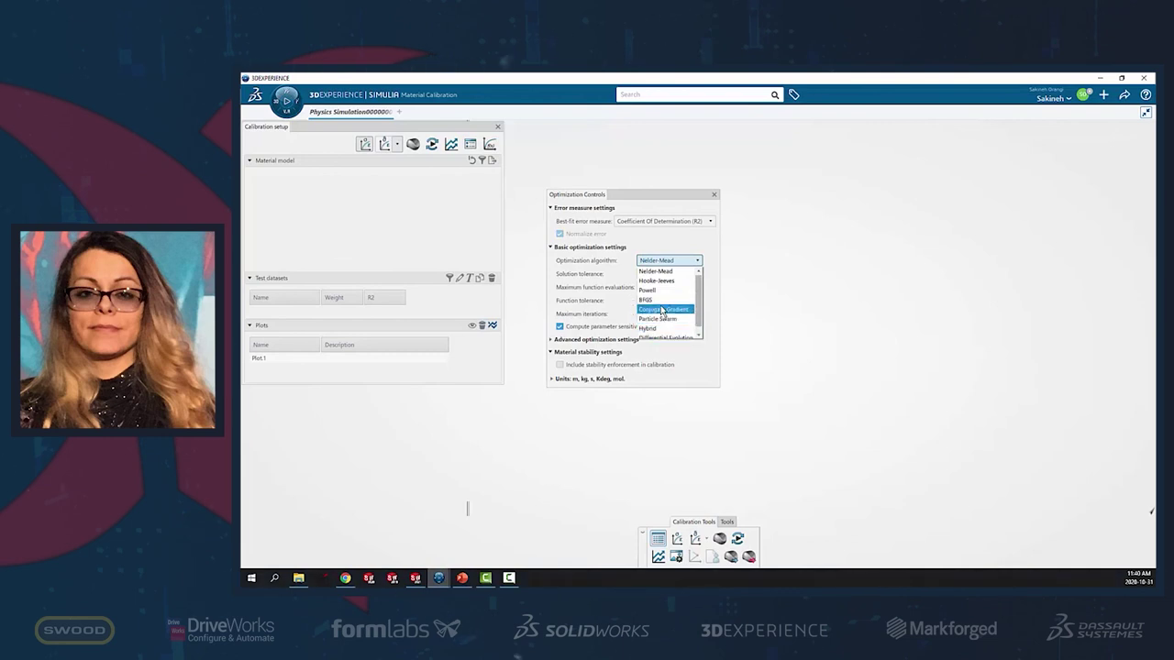
{"action": "left_click", "coordinate": [713, 315]}
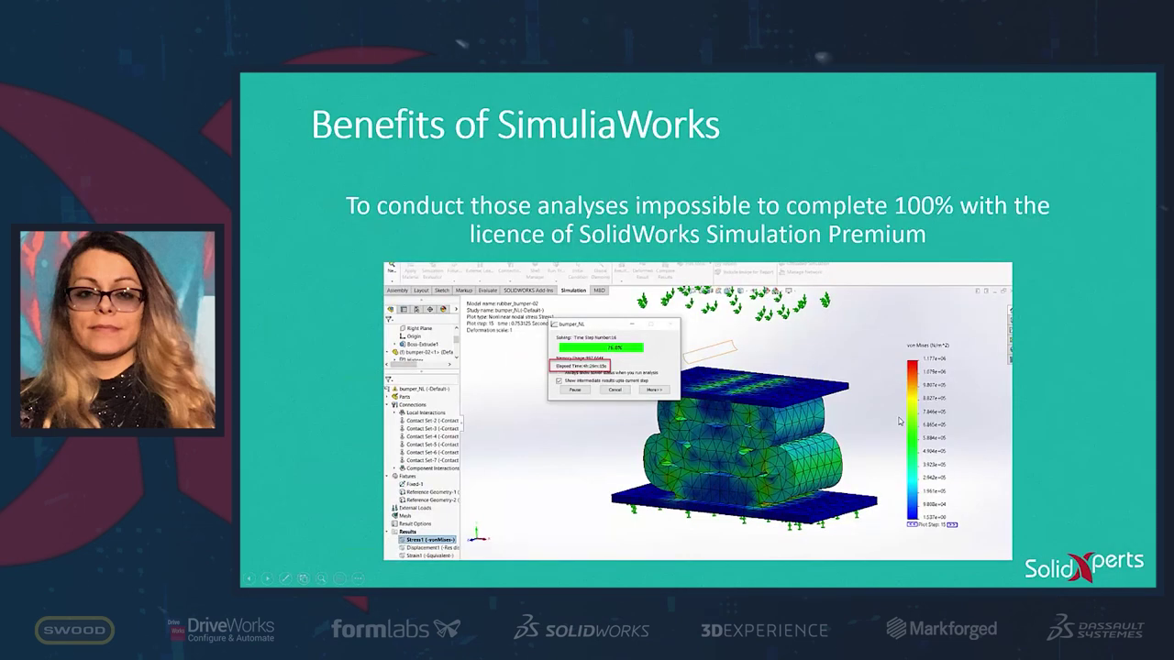
{"action": "key", "text": "Right"}
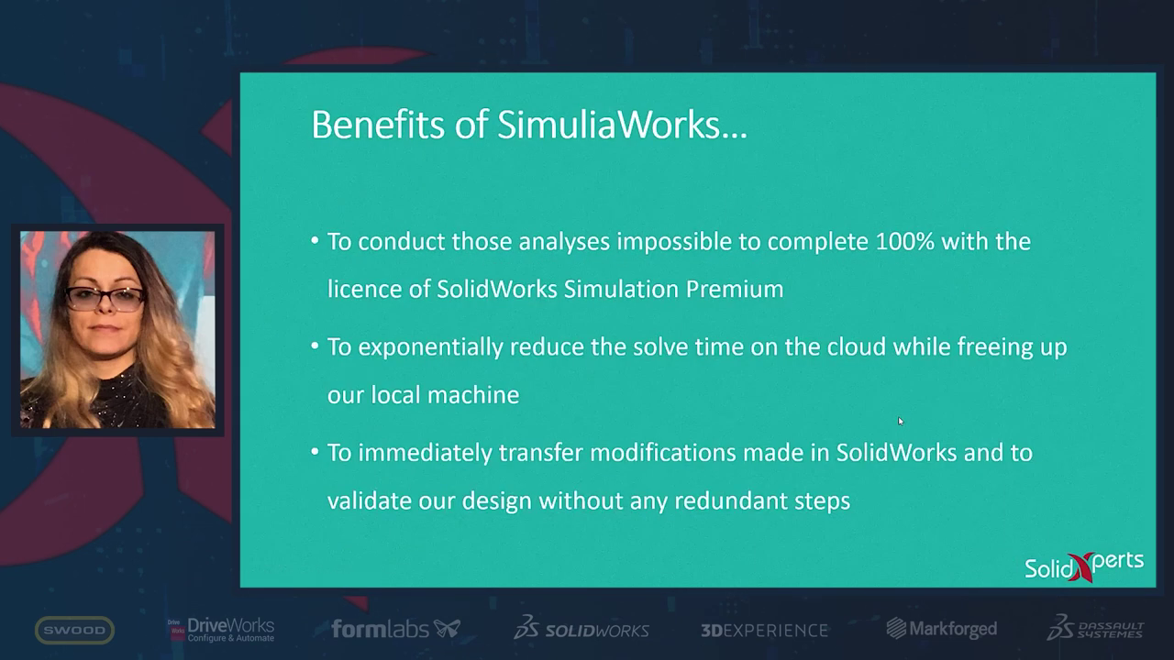